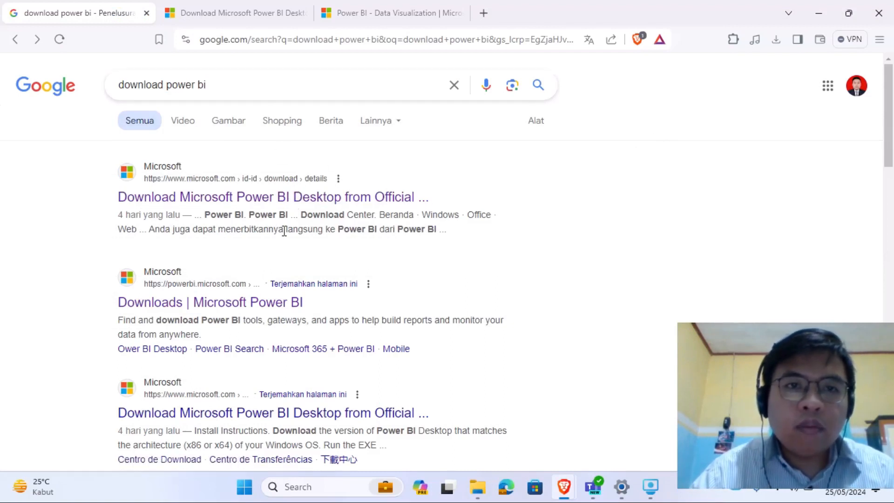
- Download PBIDesktopSetup_x64.exe from the Microsoft Power BI Desktop download page and save it in the Downloads folder
click(230, 5)
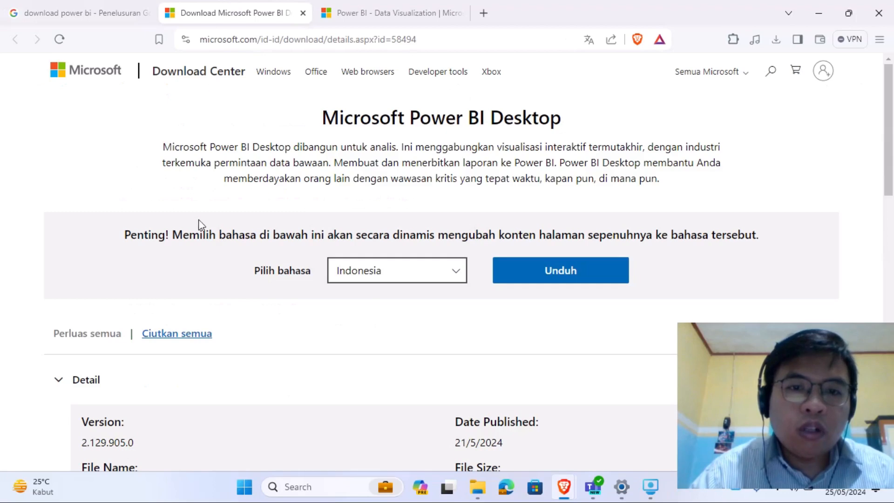
click(545, 275)
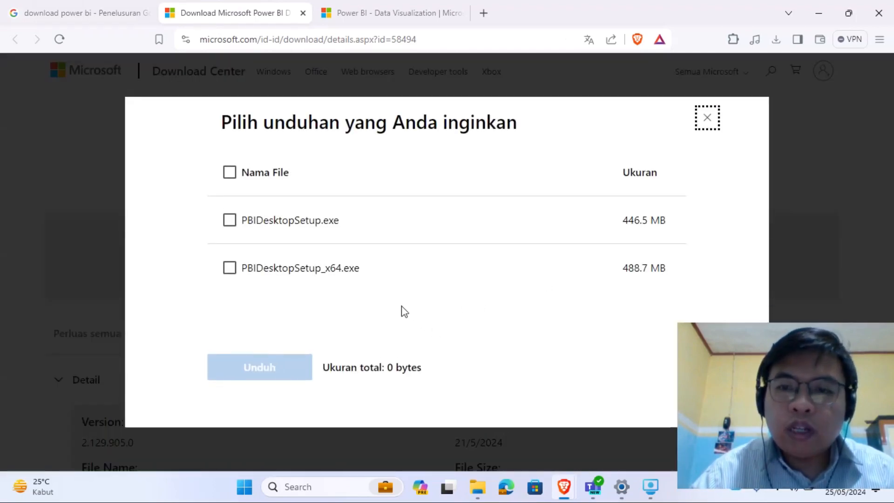
click(230, 268)
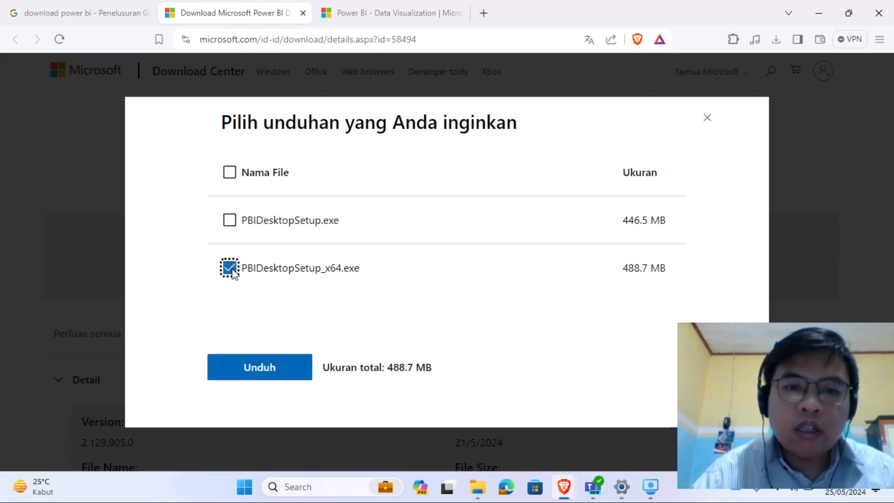
click(258, 368)
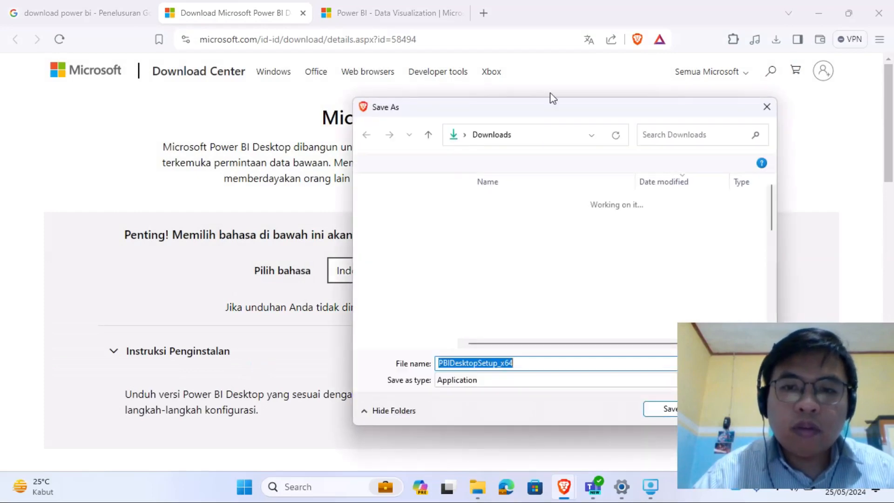
click(652, 410)
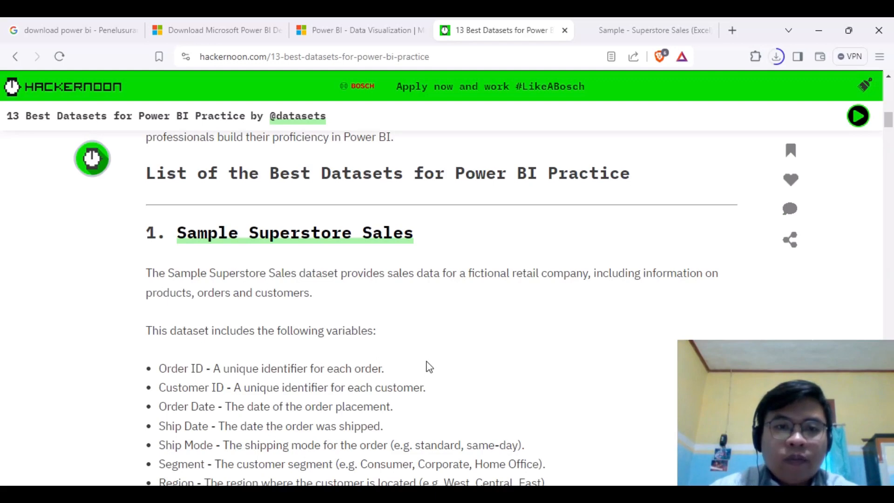
- Review the Sample Superstore Sales entry in the Power BI practice datasets article and open the Sample - Superstore Sales page
scroll(426, 367, up, 2)
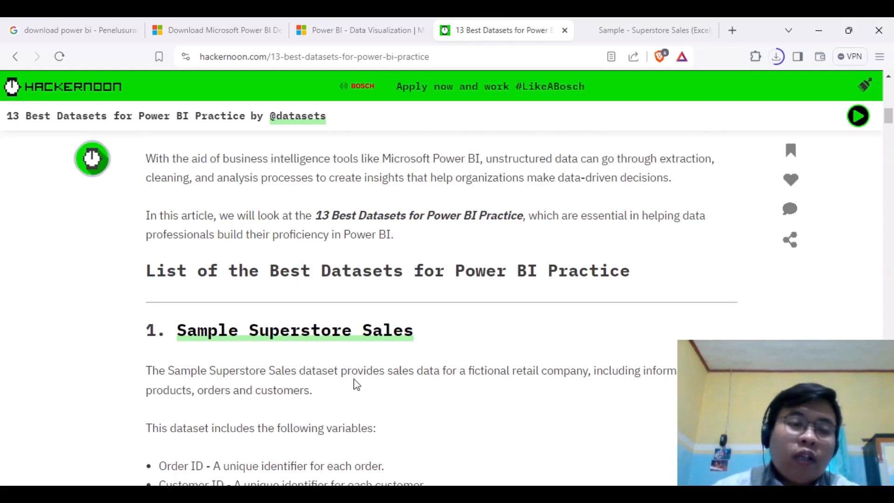
scroll(356, 385, down, 2)
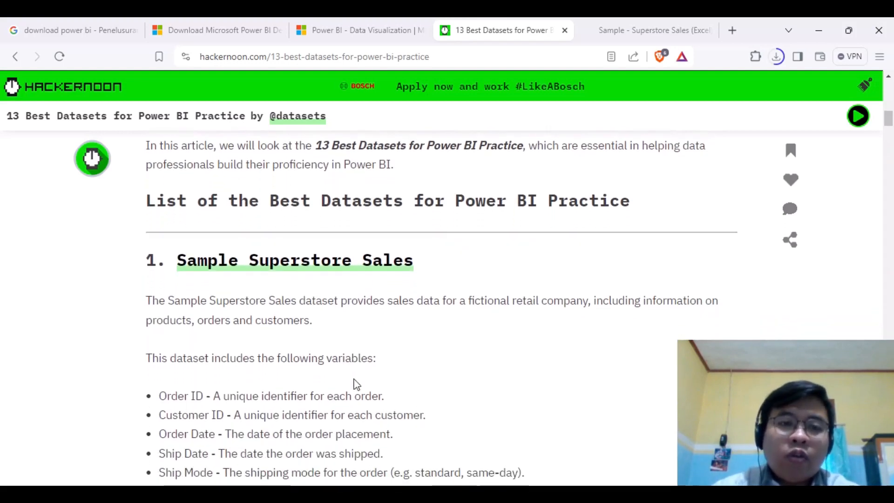
scroll(356, 384, down, 9)
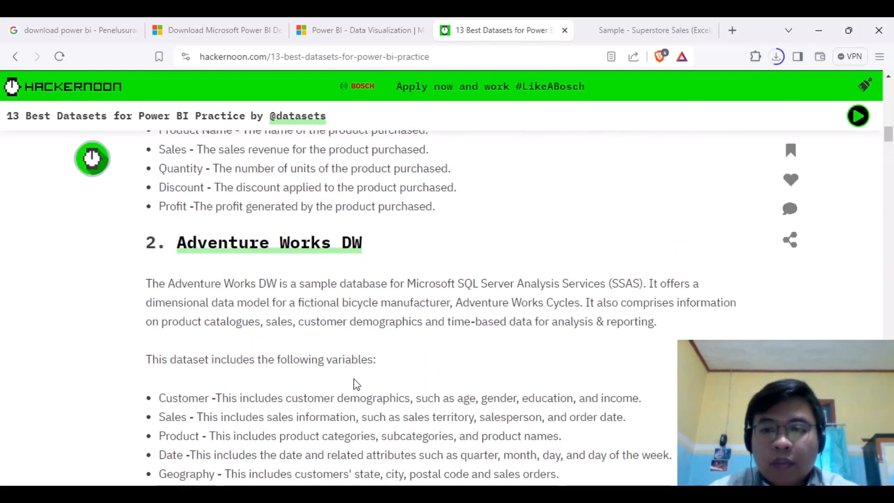
scroll(356, 384, up, 8)
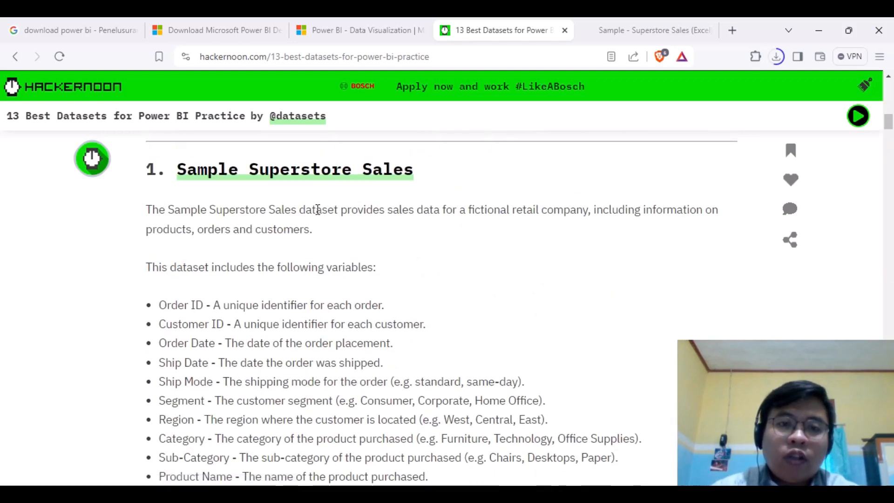
triple_click(327, 169)
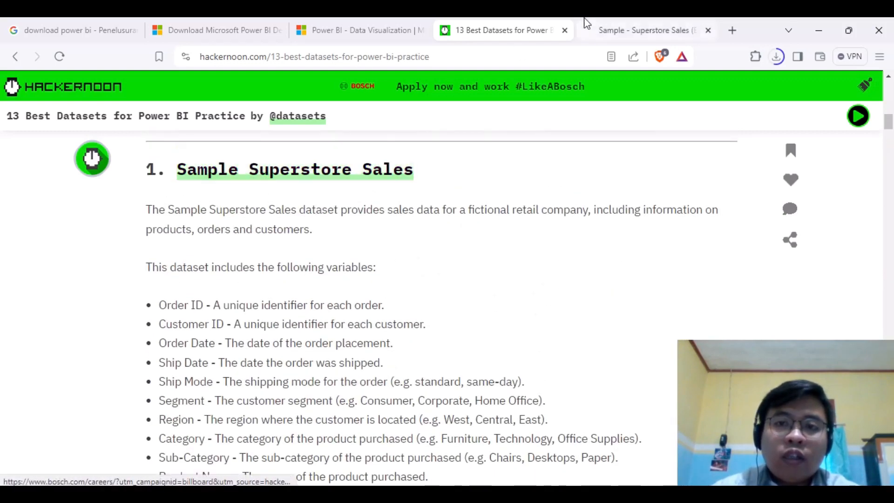
click(597, 28)
scroll(318, 249, down, 3)
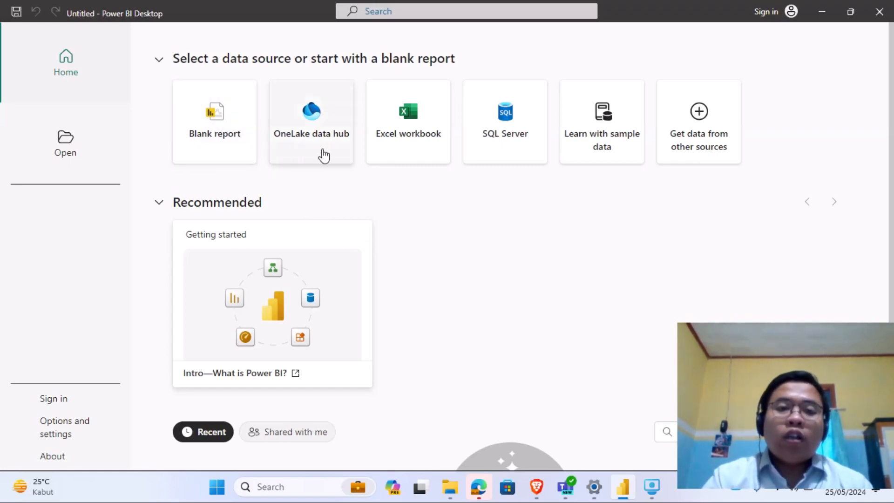
- In Power BI Desktop, load the Orders, People and Returns sheets from the Excel workbook global_superstore_2016.xlsx
click(417, 136)
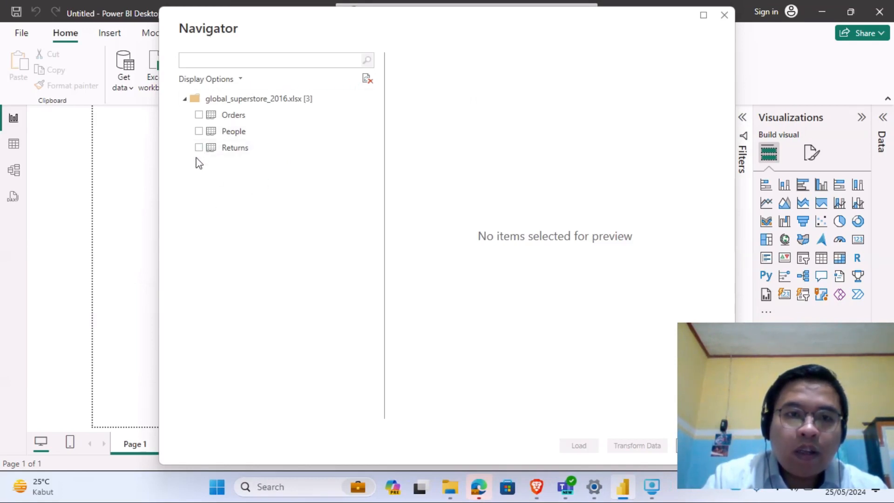
click(199, 125)
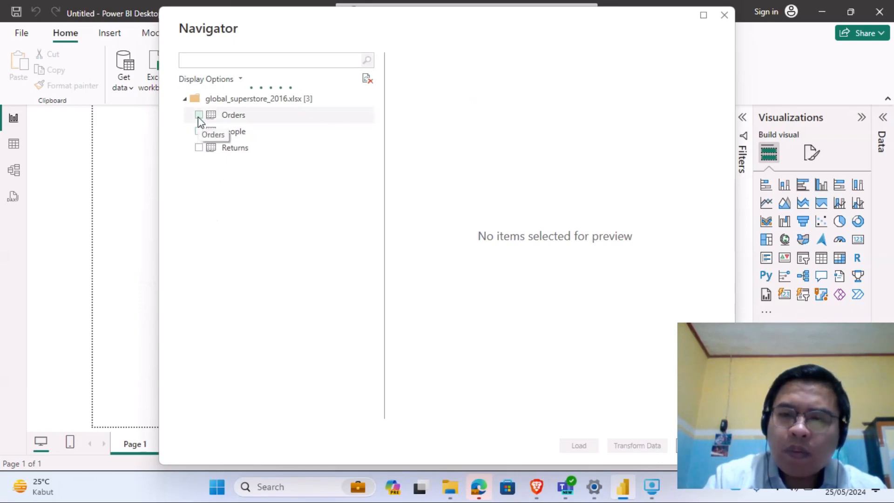
click(198, 115)
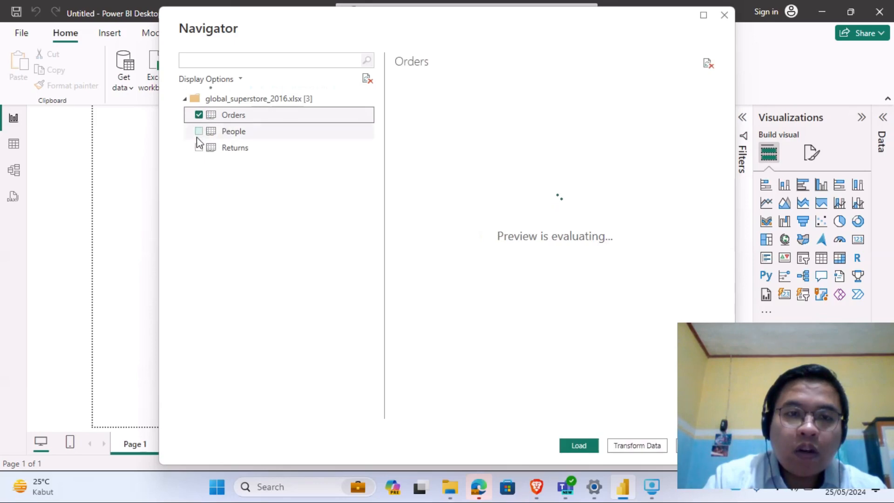
click(199, 132)
click(198, 148)
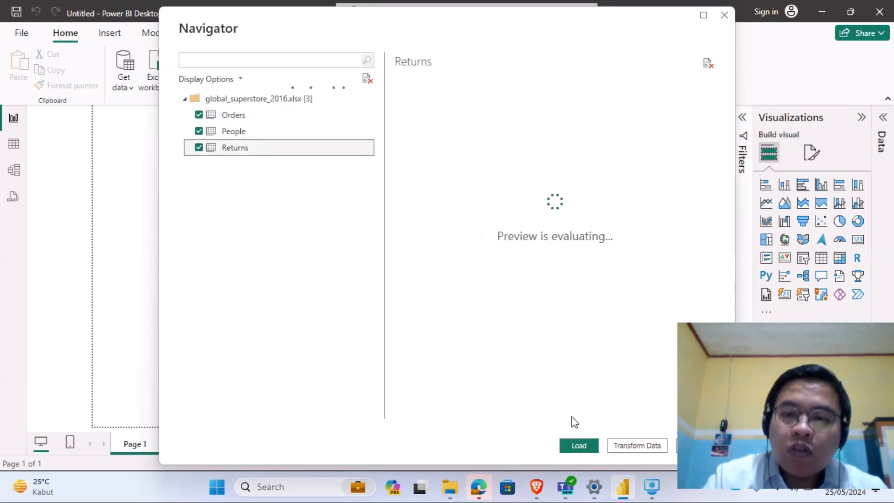
click(580, 445)
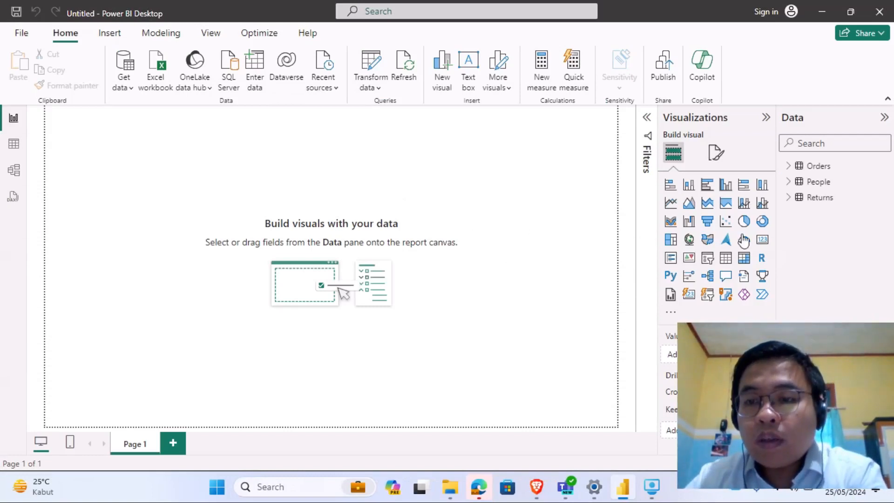
- Examine which fields the loaded Orders, People and Returns tables contain
click(791, 167)
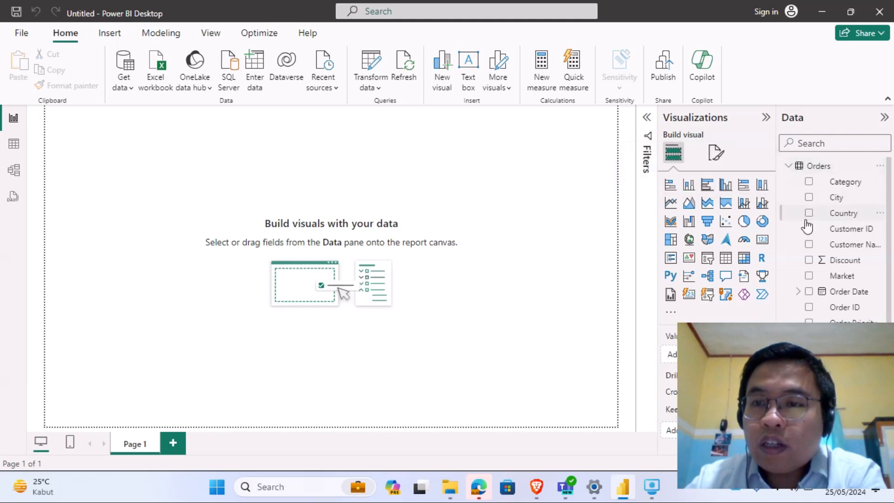
scroll(805, 226, down, 1)
scroll(804, 228, down, 3)
scroll(804, 223, up, 5)
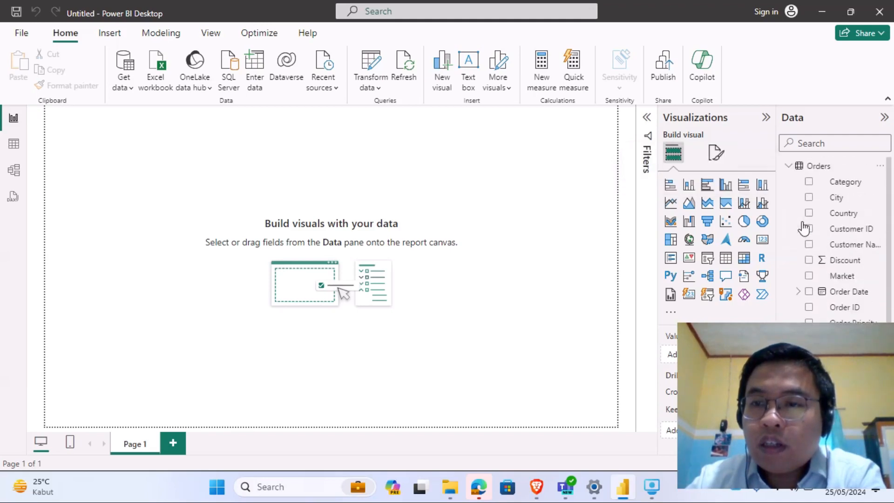
click(791, 167)
click(788, 182)
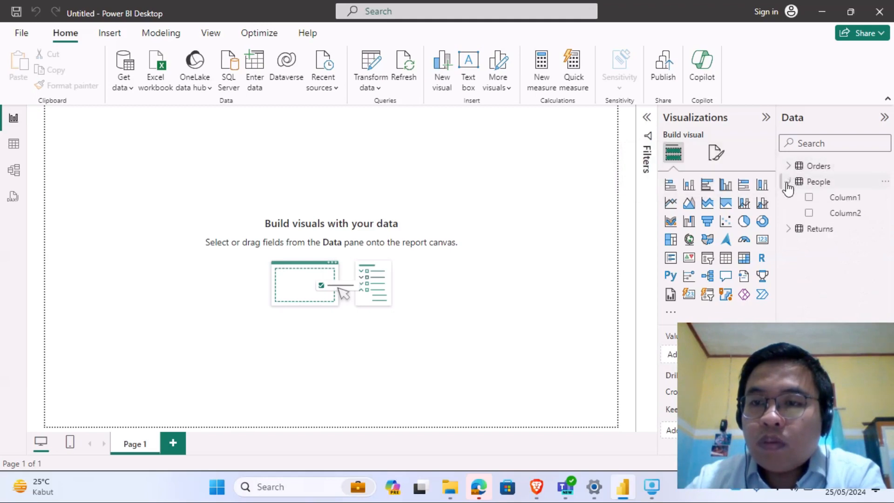
click(789, 229)
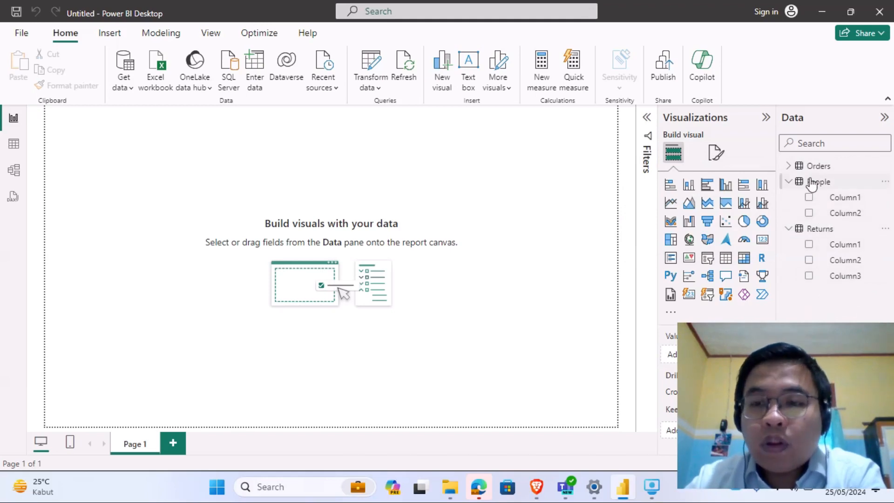
click(794, 168)
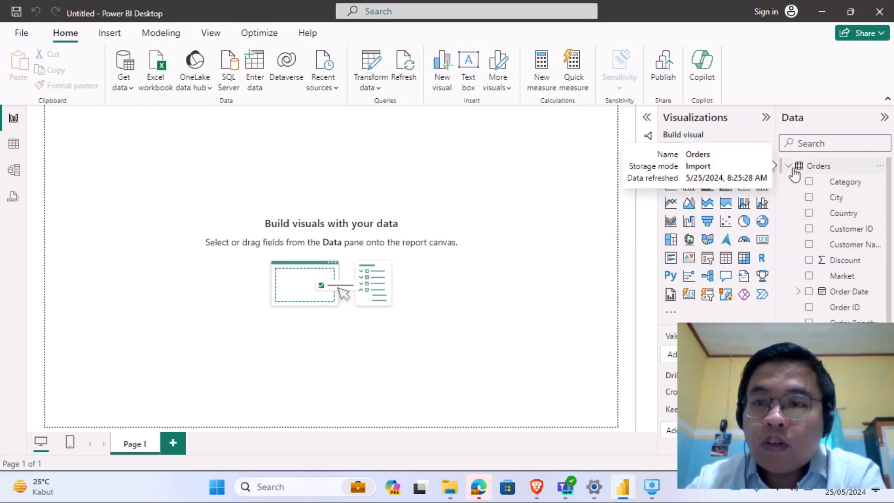
scroll(833, 212, down, 3)
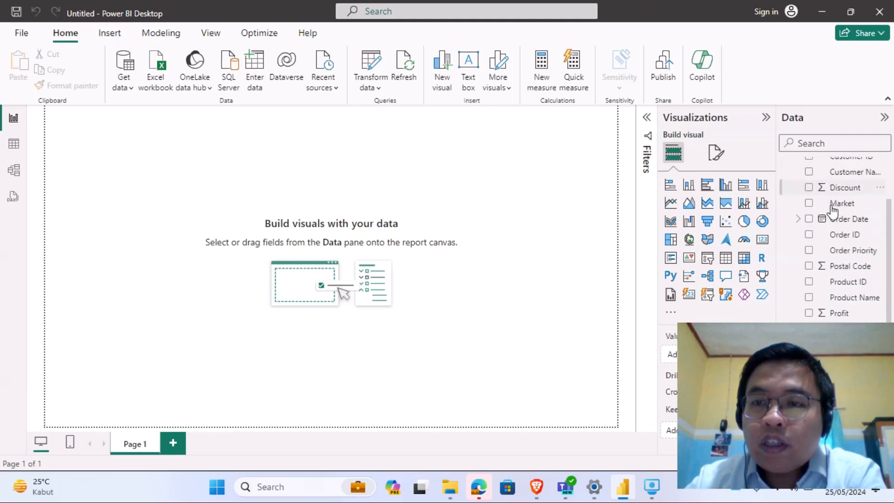
scroll(833, 212, up, 3)
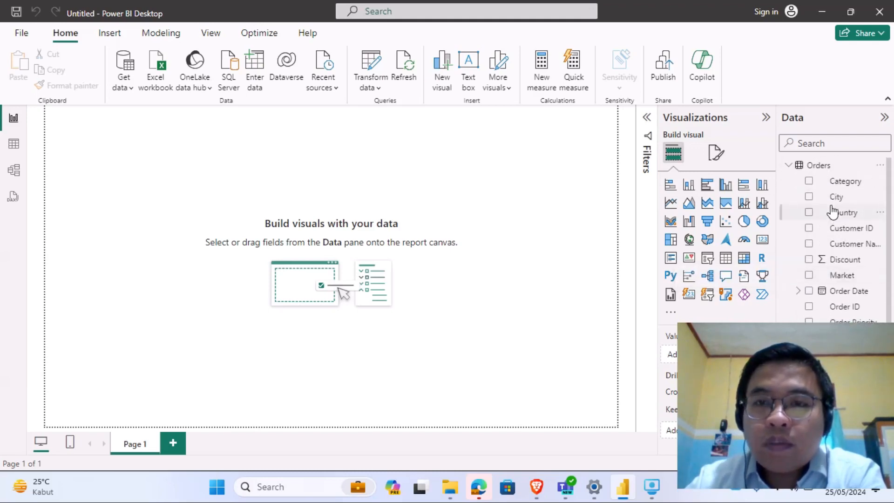
scroll(832, 212, down, 5)
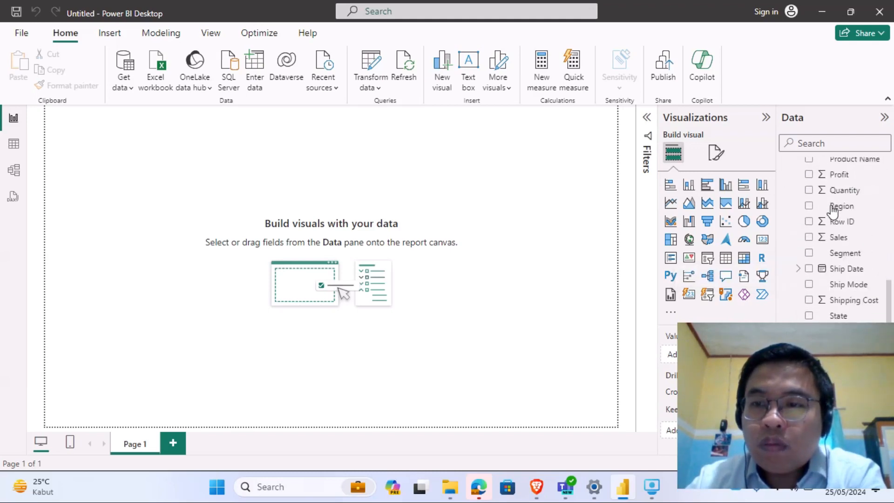
scroll(832, 210, up, 5)
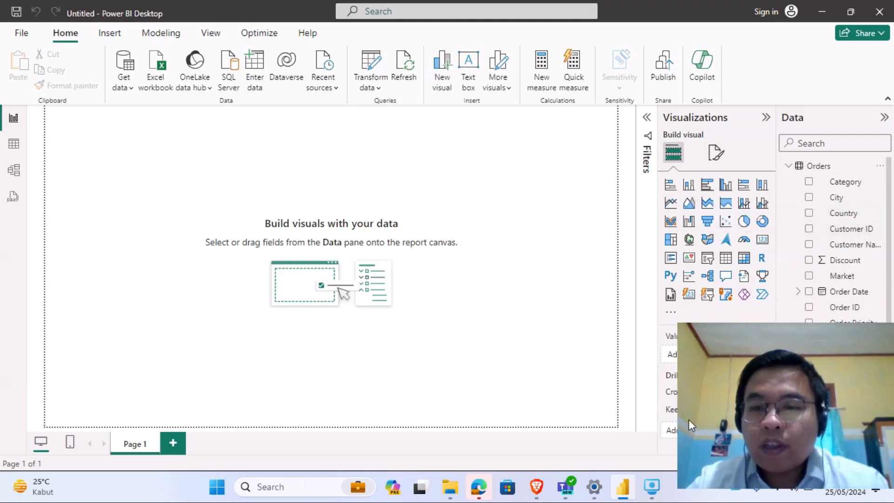
click(651, 487)
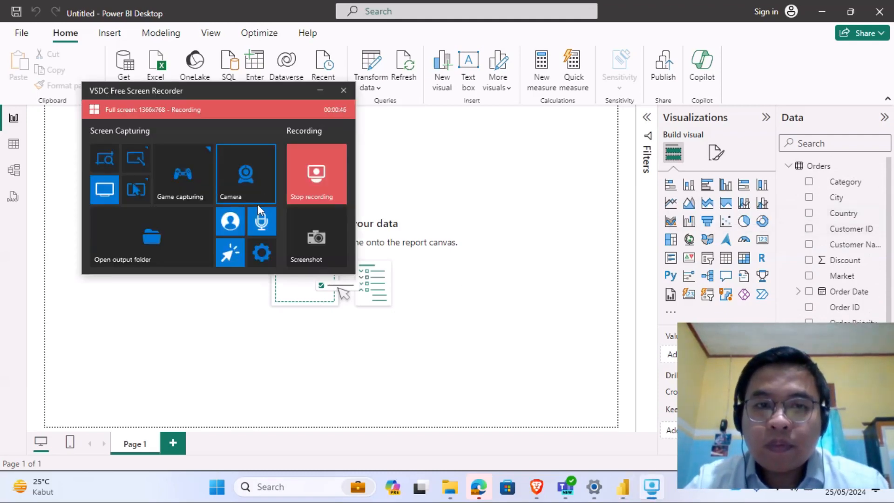
click(235, 212)
click(462, 251)
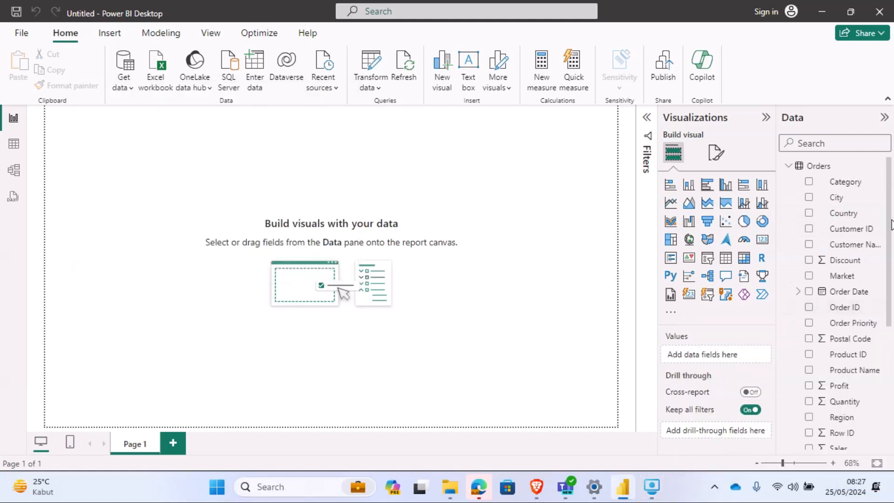
- Add a slicer to the report page using the Order Date field from the Orders table
mouse_move(890, 219)
mouse_down()
mouse_move(892, 358)
mouse_move(890, 216)
mouse_up()
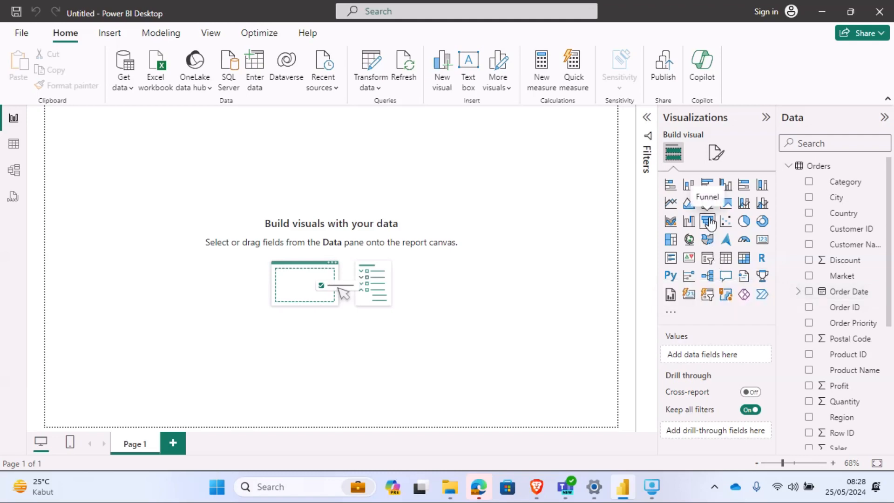
click(707, 259)
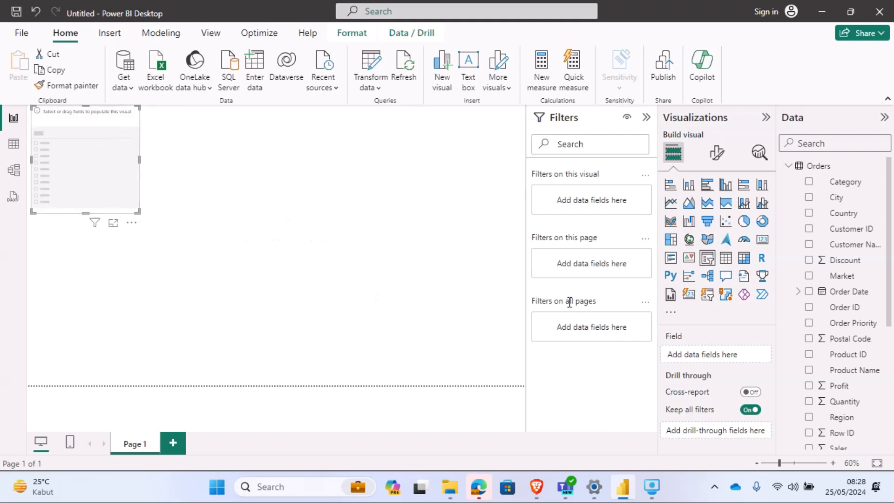
click(809, 292)
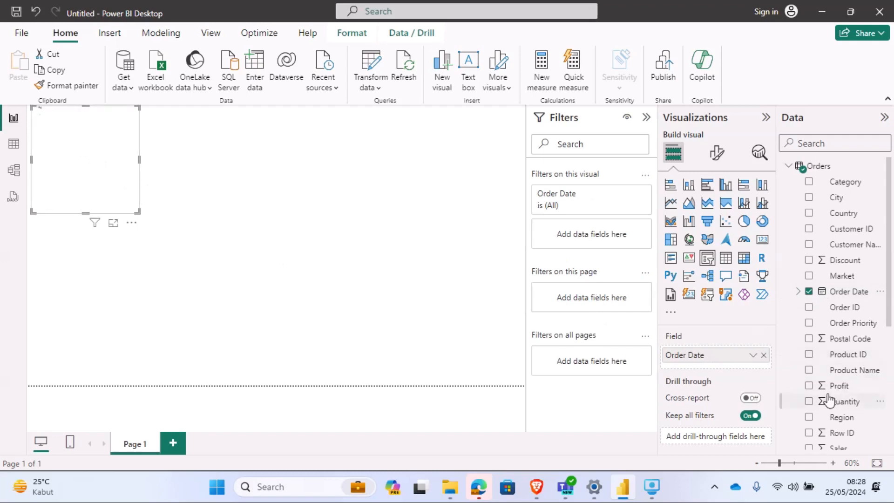
scroll(828, 400, down, 5)
scroll(828, 400, up, 5)
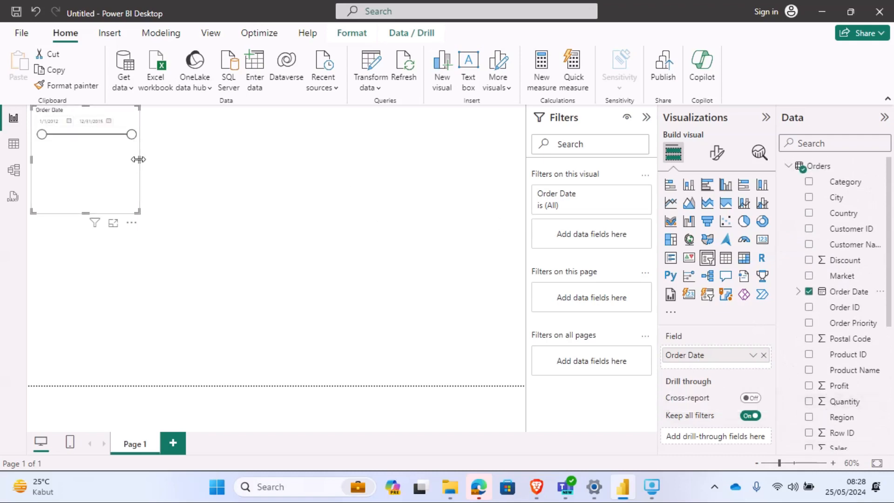
- Widen the Order Date slicer and add the Date Hierarchy of Order Date to it
drag(138, 159, 186, 161)
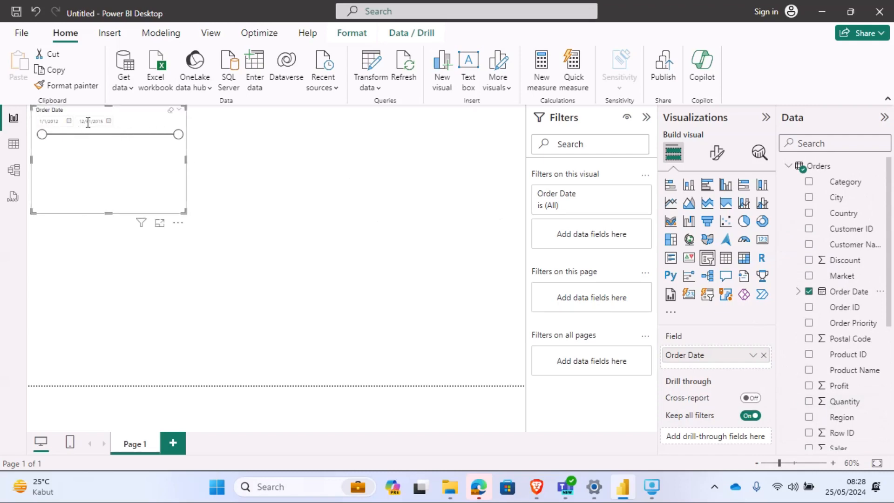
click(798, 292)
click(820, 308)
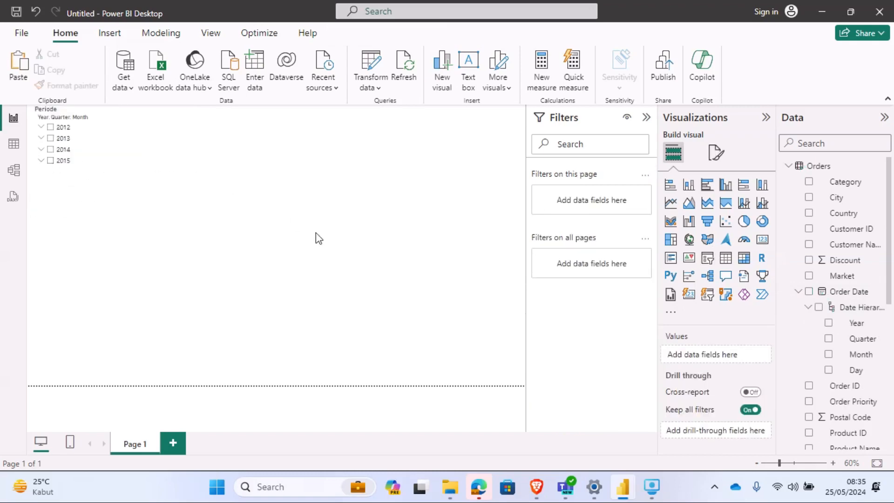
click(811, 297)
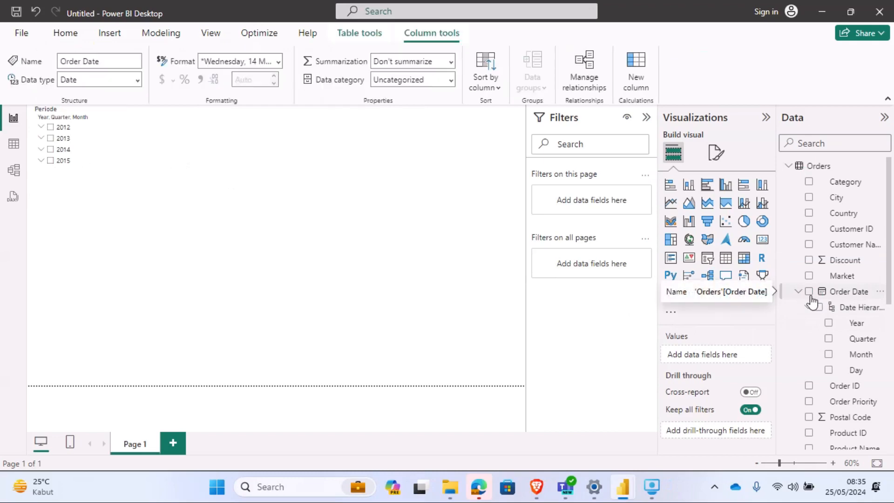
click(239, 175)
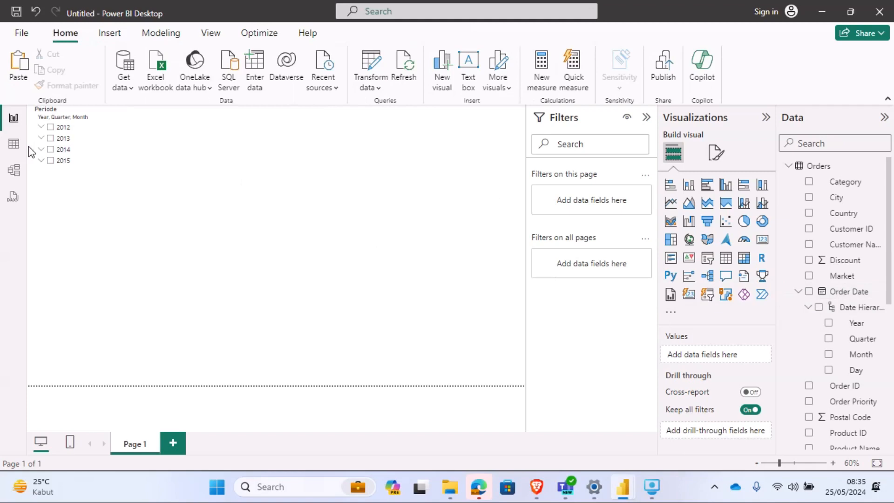
- Try the Periode slicer by selecting the year 2014 and clearing that selection again
click(70, 149)
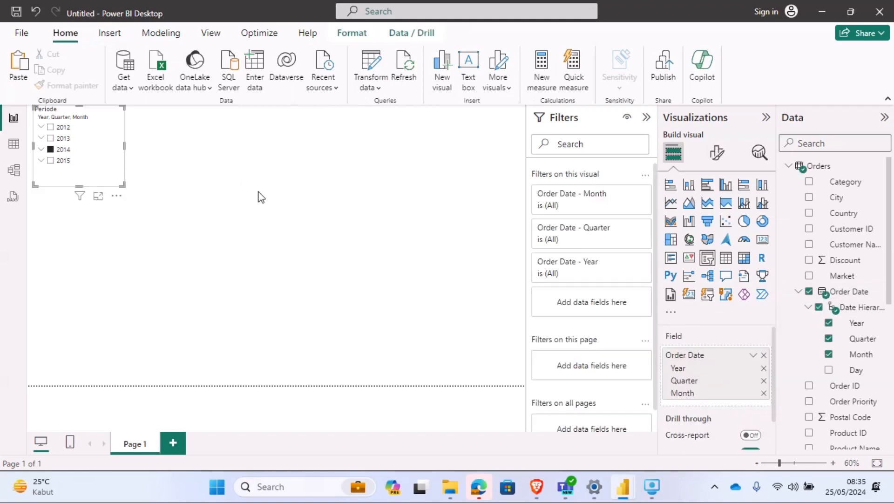
click(51, 149)
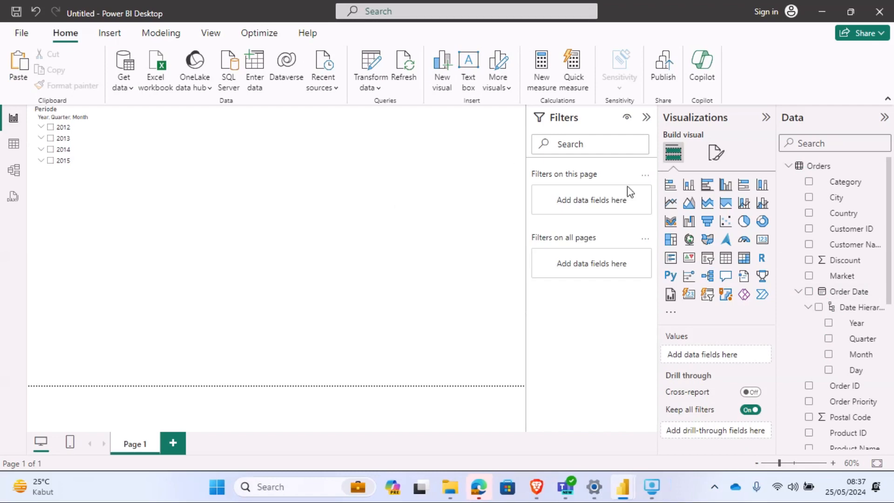
- Add a slicer with the Category and Sub-Category fields and place it beside the Periode slicer
click(707, 259)
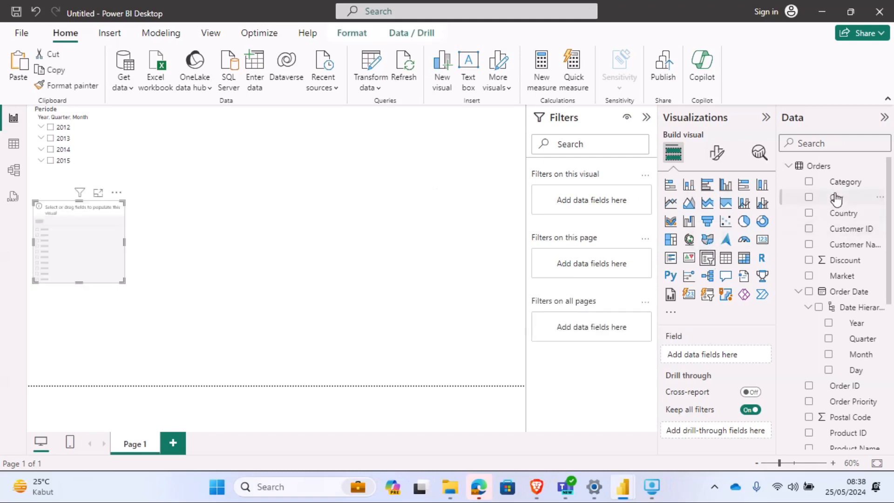
click(809, 182)
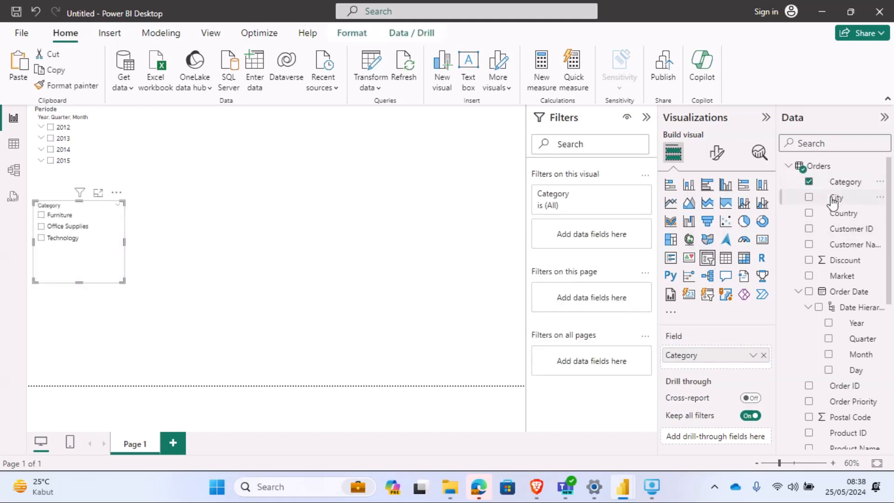
drag(890, 191, 892, 347)
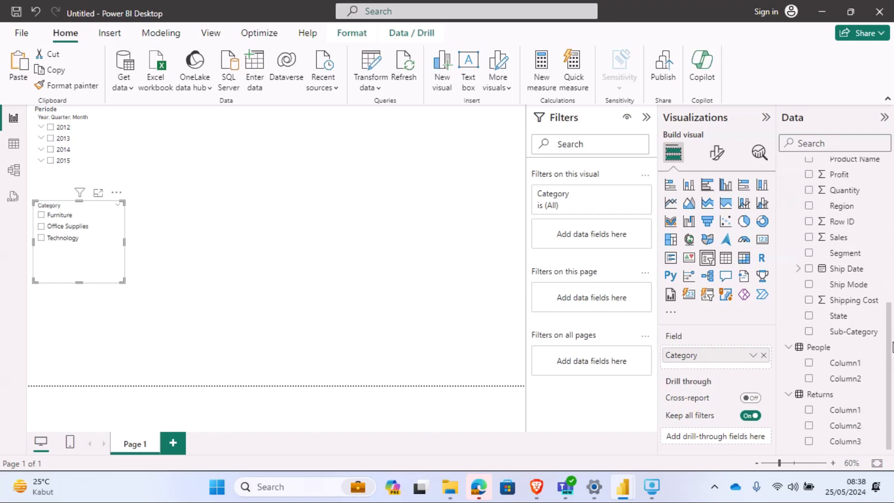
click(809, 332)
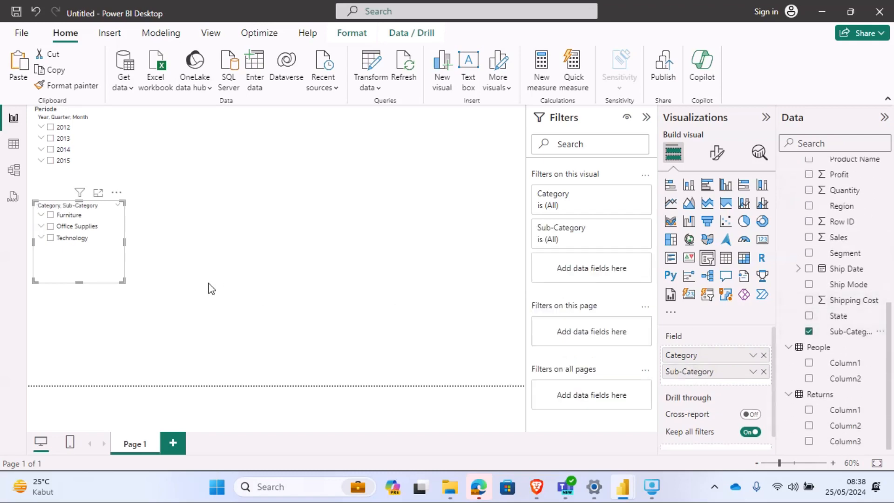
drag(104, 248, 199, 159)
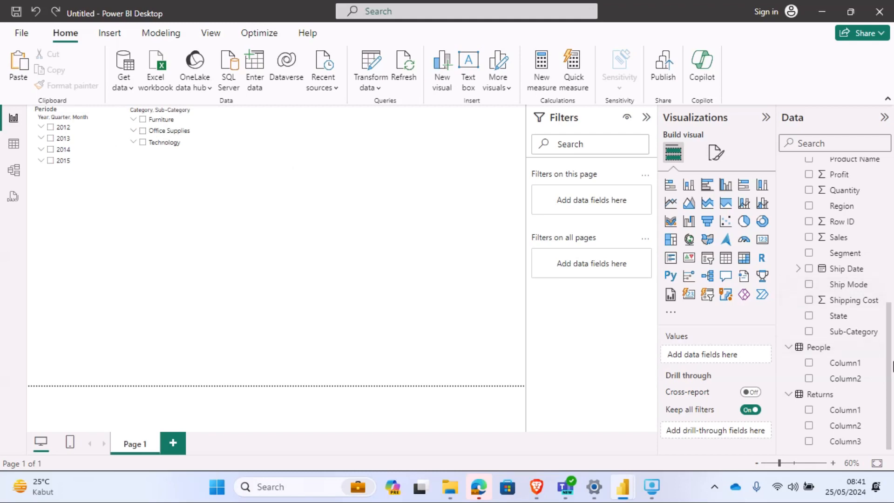
- Add a pie chart of Sales by Segment, place it beside the Category slicer and widen it
scroll(890, 358, up, 3)
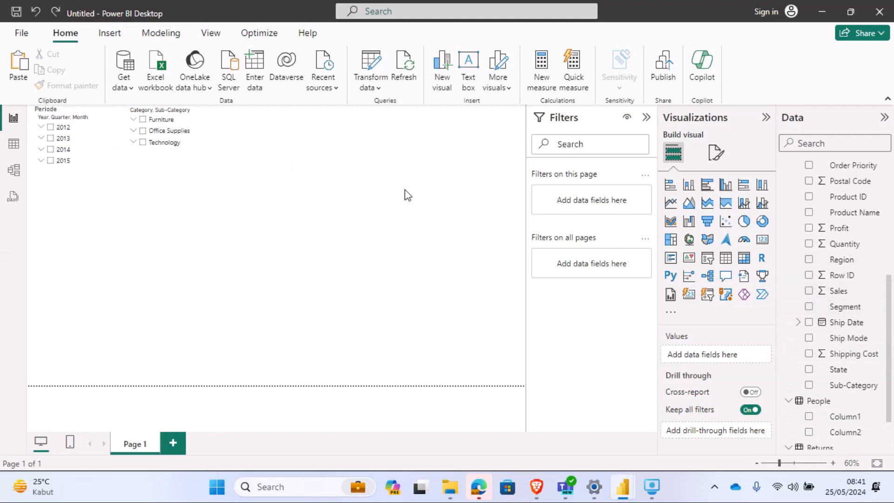
click(744, 223)
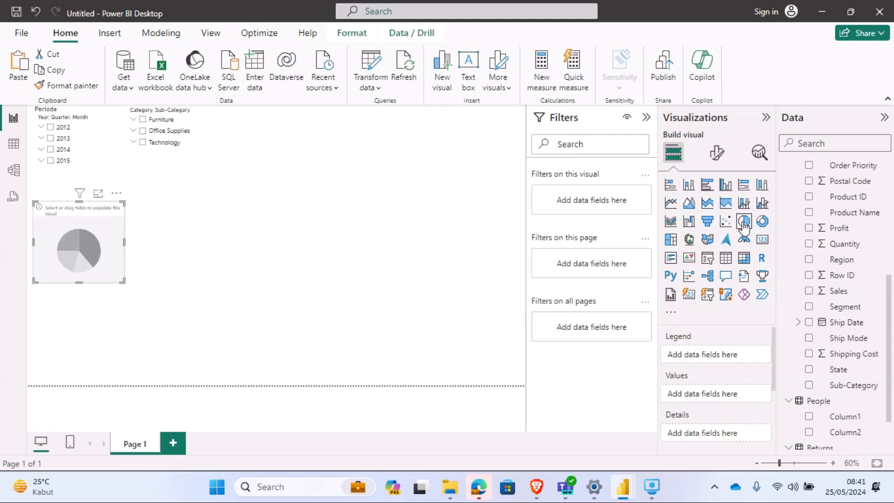
click(808, 291)
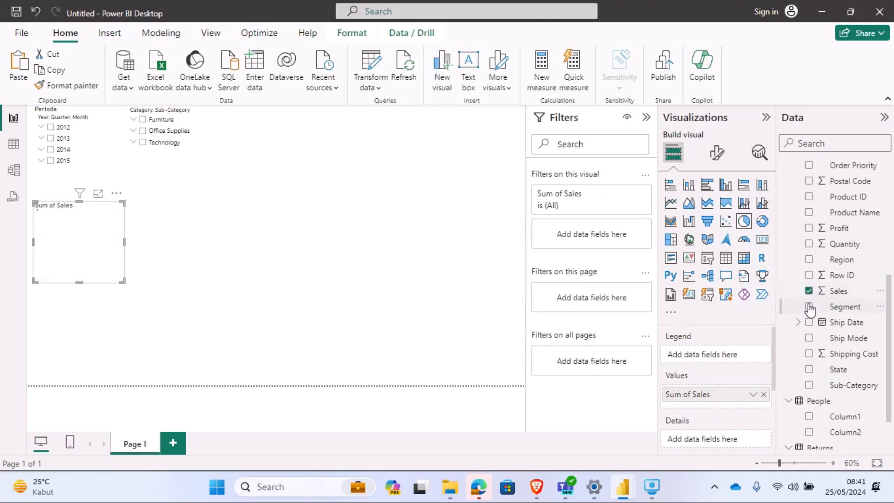
click(808, 306)
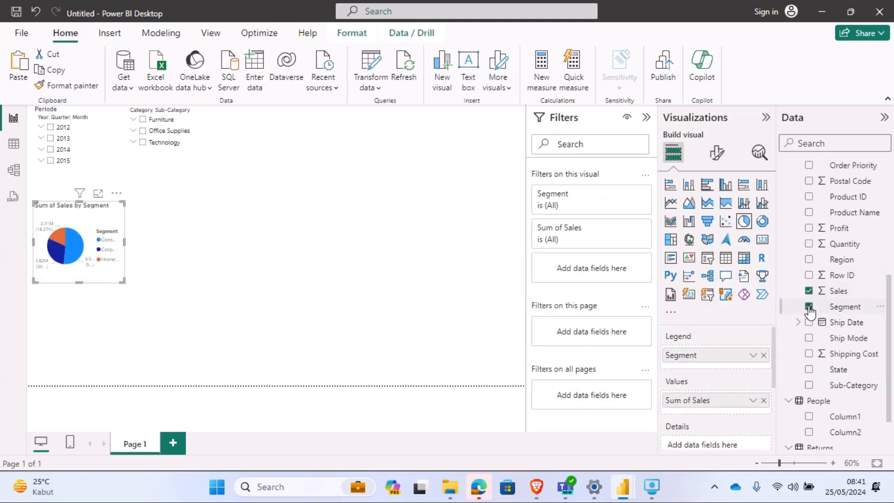
drag(82, 219, 264, 125)
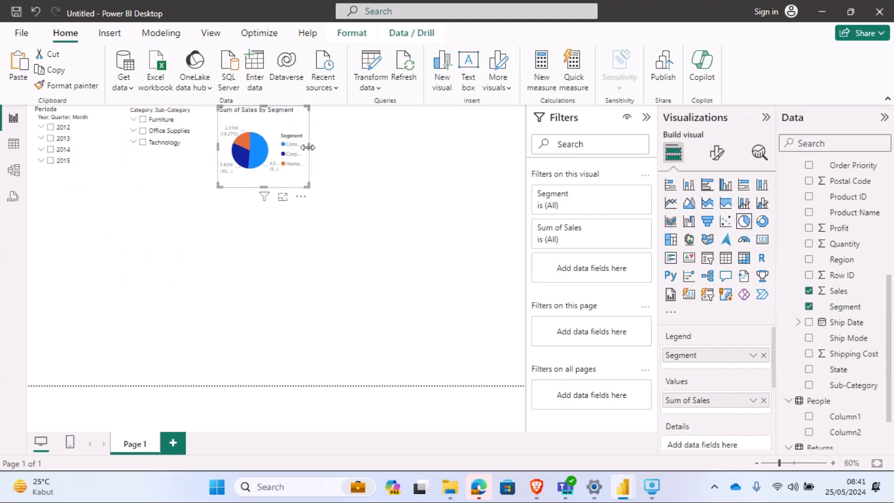
drag(308, 147, 339, 152)
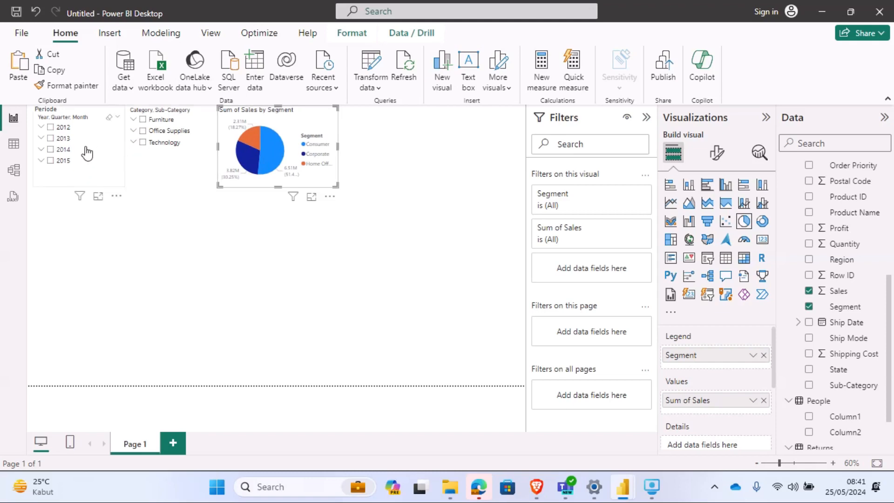
- Filter the report to 2013 and Office Supplies with the slicers, and widen the pie chart further
click(51, 139)
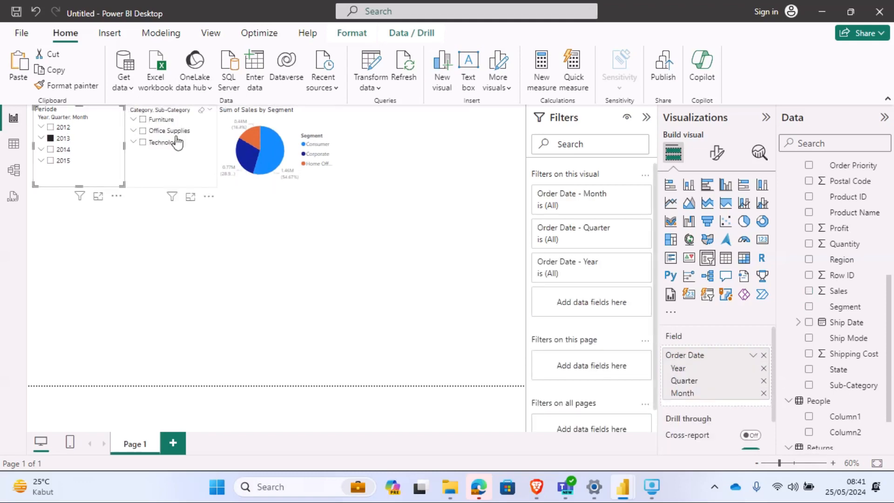
click(335, 154)
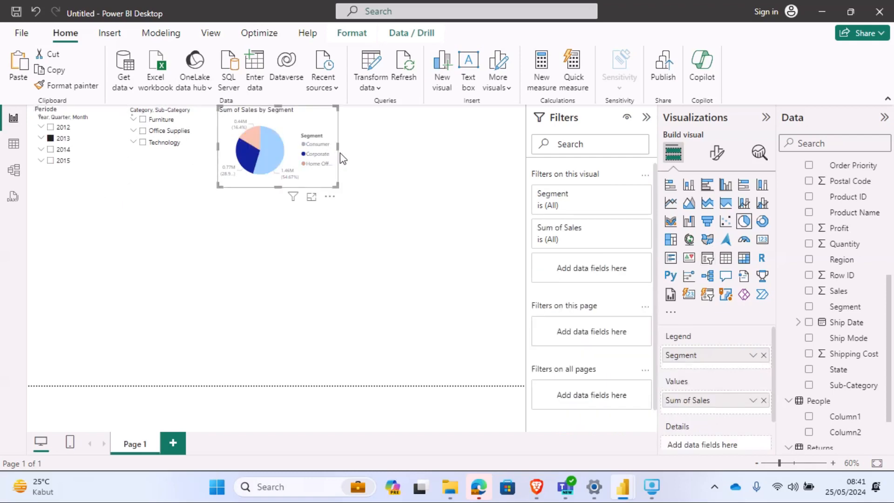
drag(338, 149, 365, 153)
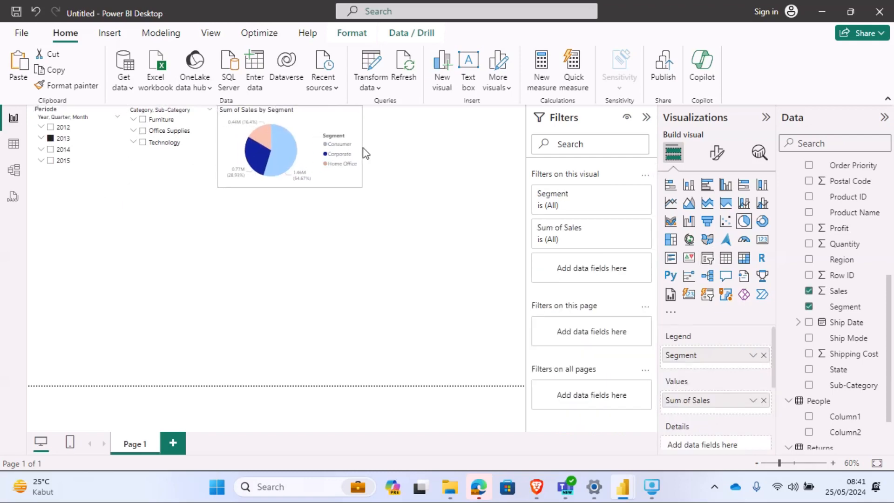
click(305, 129)
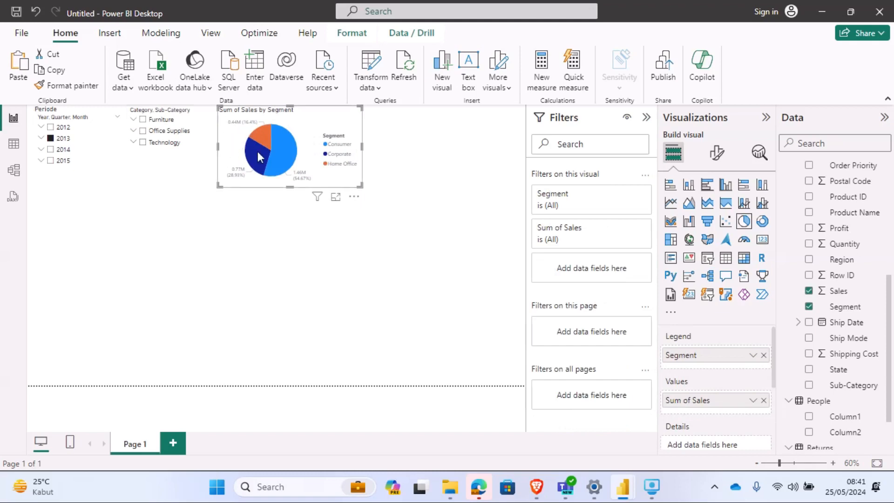
click(142, 132)
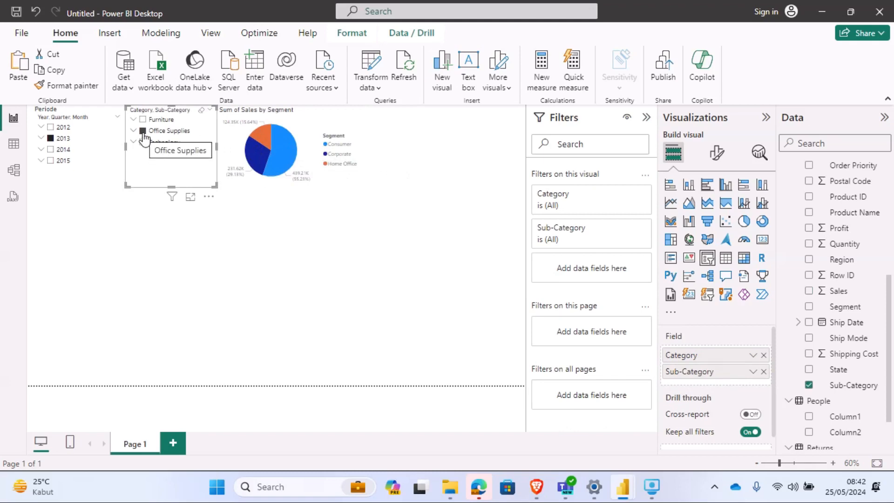
click(446, 232)
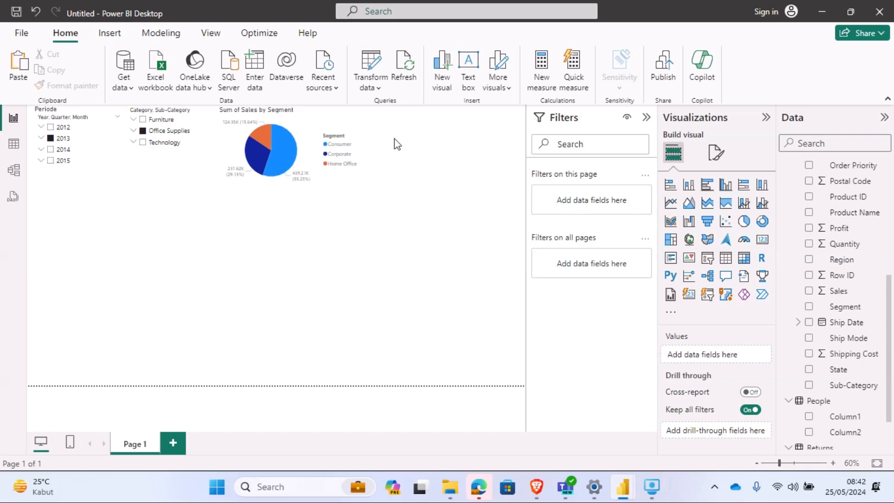
- Add a line chart showing Sales and Profit by Order Date from the Orders table
click(671, 203)
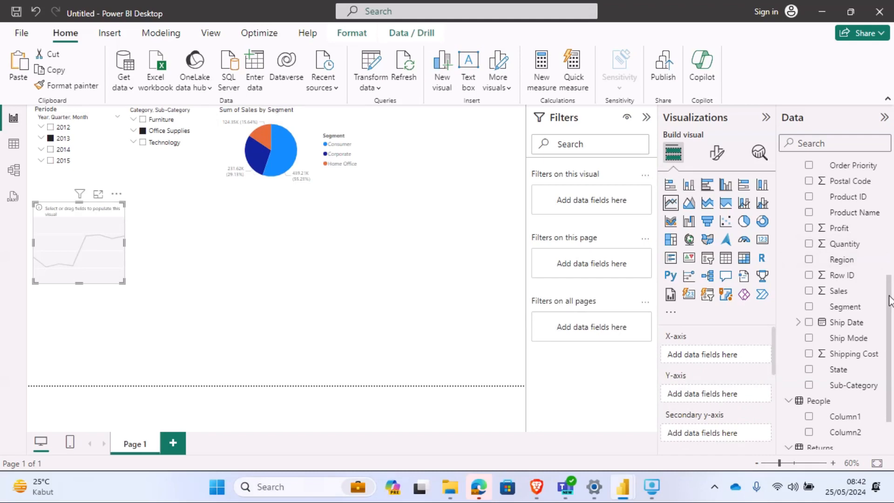
mouse_move(889, 299)
mouse_down()
mouse_move(889, 273)
mouse_move(889, 336)
mouse_move(887, 315)
mouse_up()
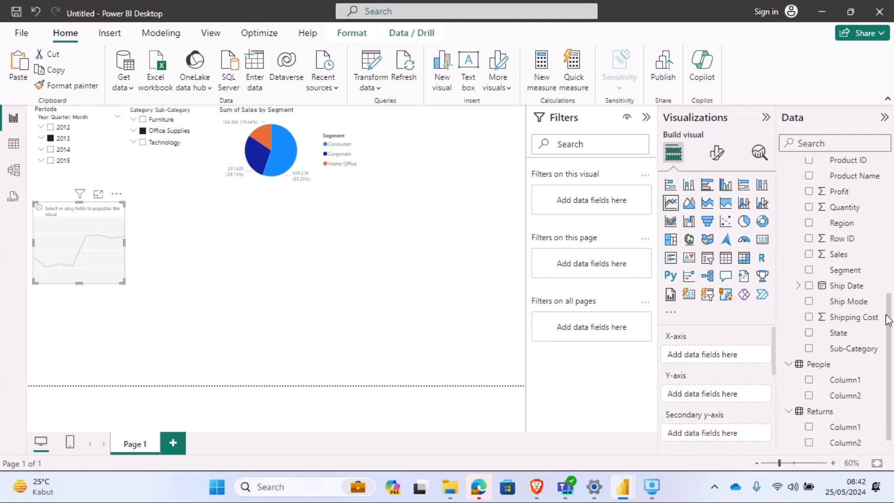
click(809, 254)
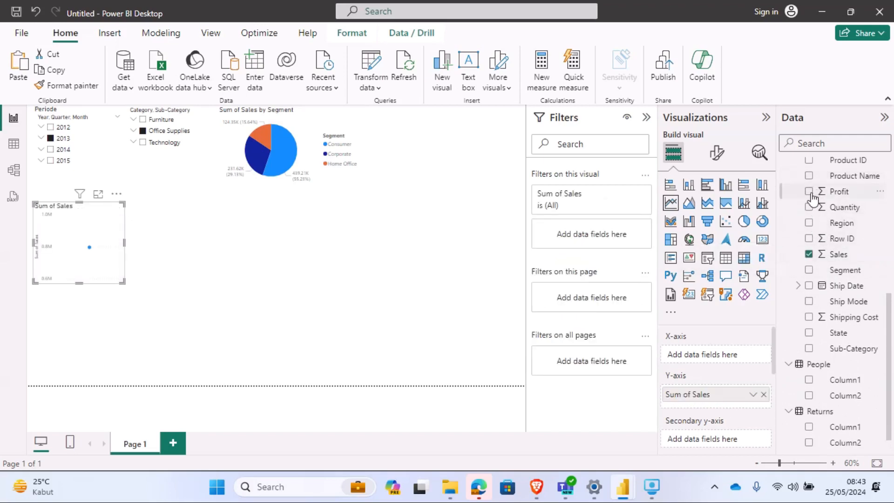
click(810, 191)
drag(891, 315, 891, 228)
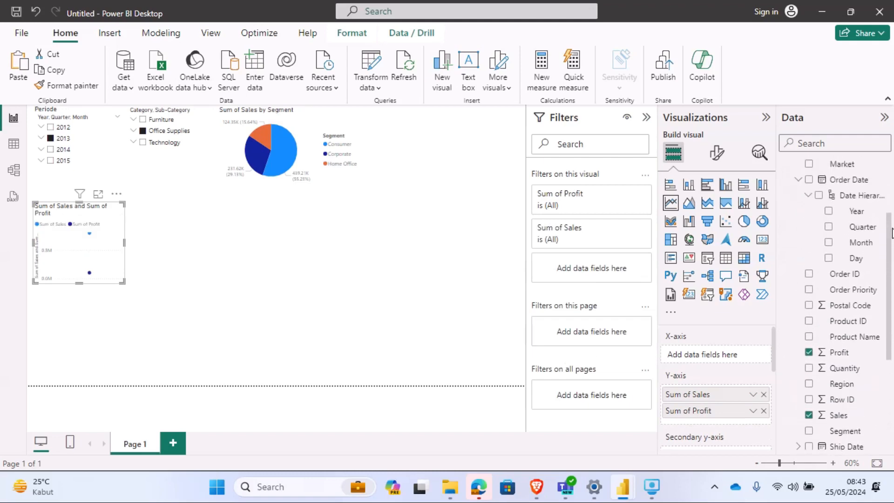
click(810, 181)
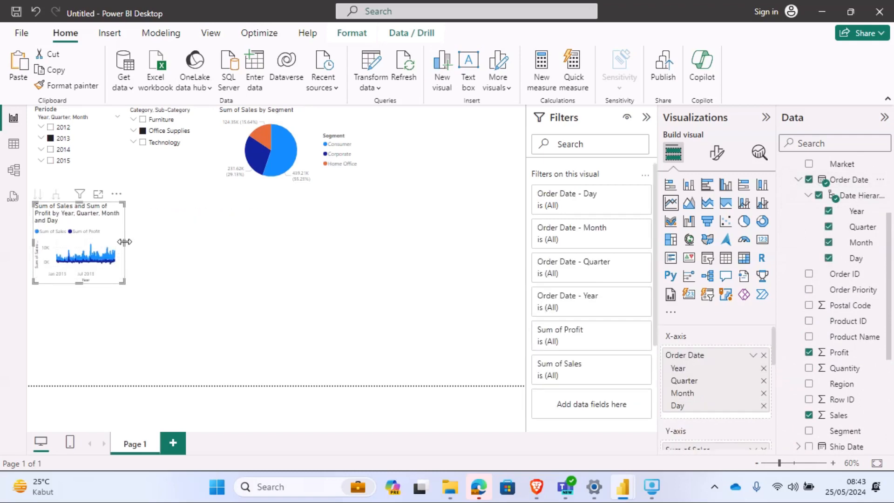
- Remove Day from the line chart's date hierarchy, then resize the chart and place it beside the pie chart
drag(124, 242, 251, 244)
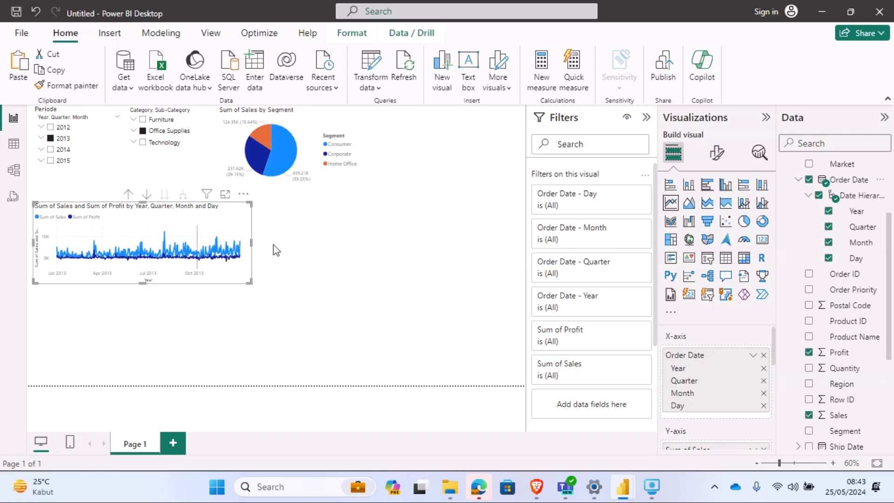
click(828, 258)
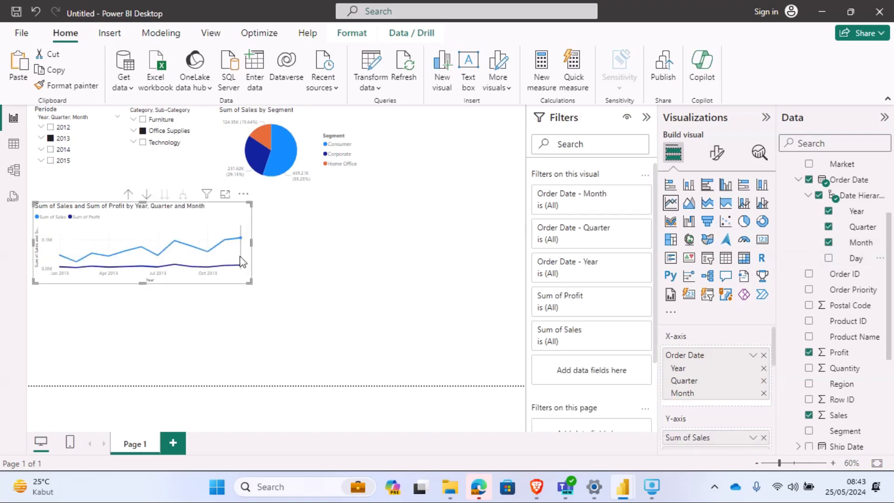
drag(252, 244, 202, 258)
drag(162, 213, 500, 112)
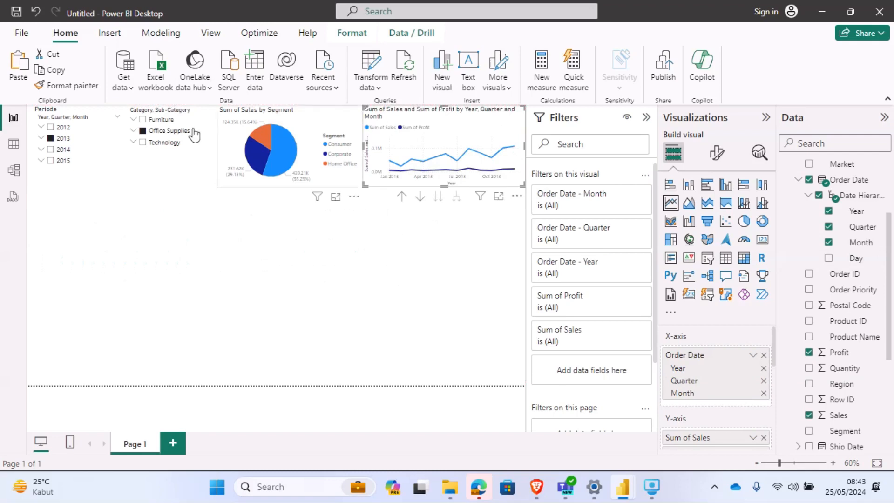
- Clear the 2013 selection in the Periode slicer
click(50, 139)
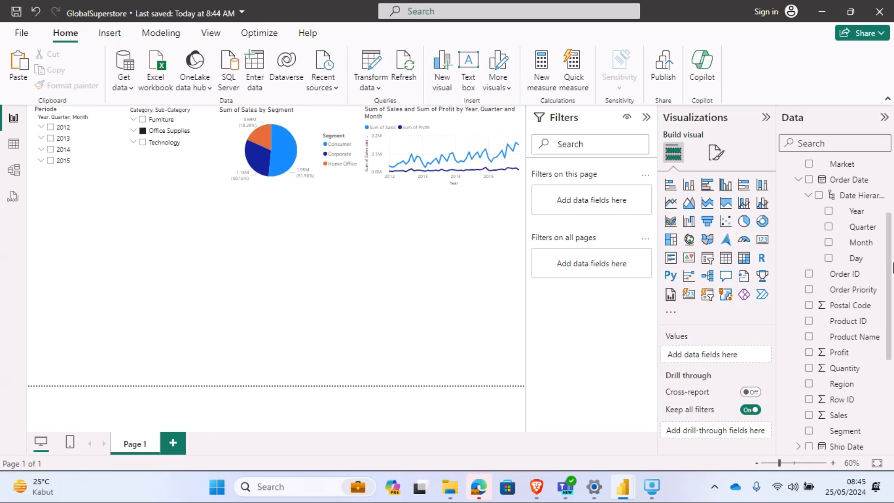
- Add a 100% stacked bar chart showing Sales and Profit by Market
drag(891, 264, 890, 209)
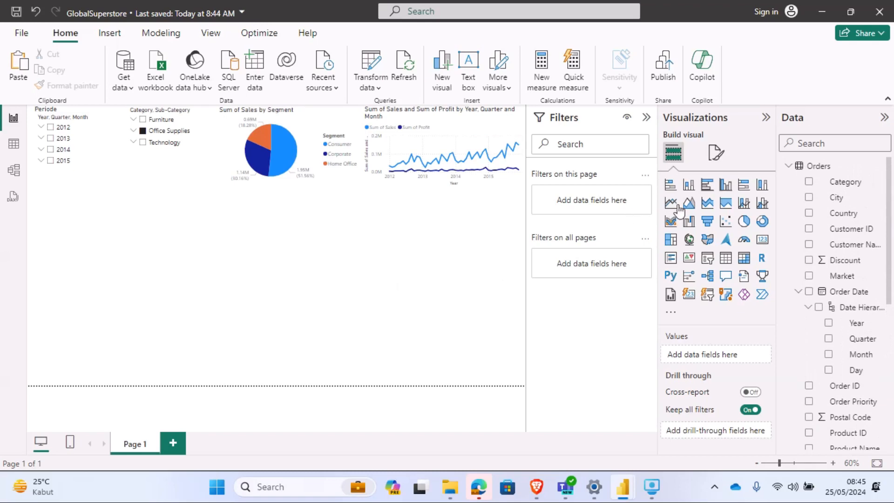
click(745, 188)
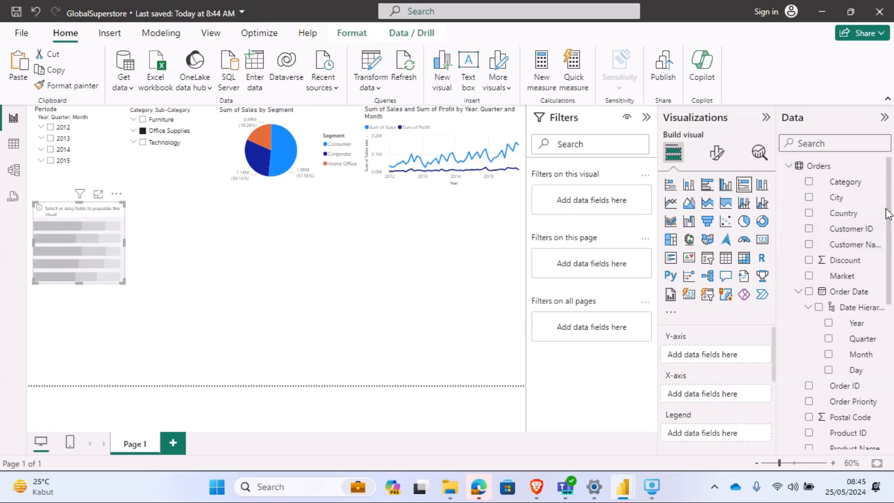
drag(888, 217, 891, 325)
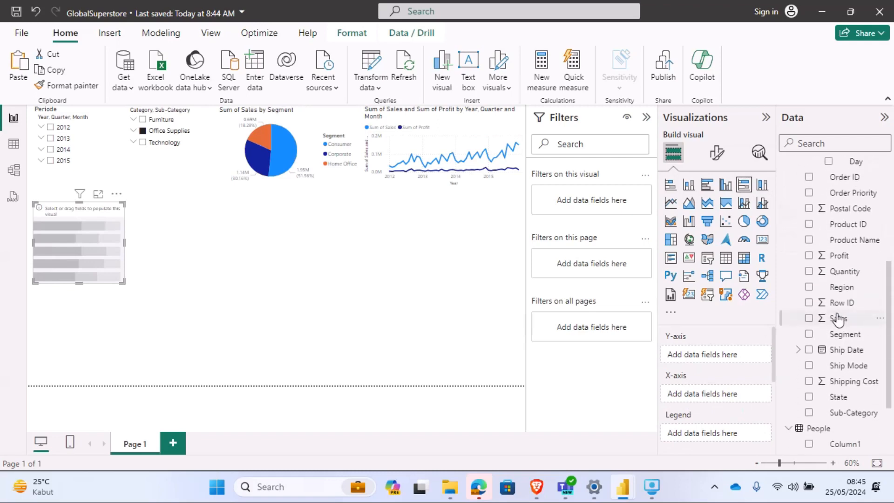
click(810, 319)
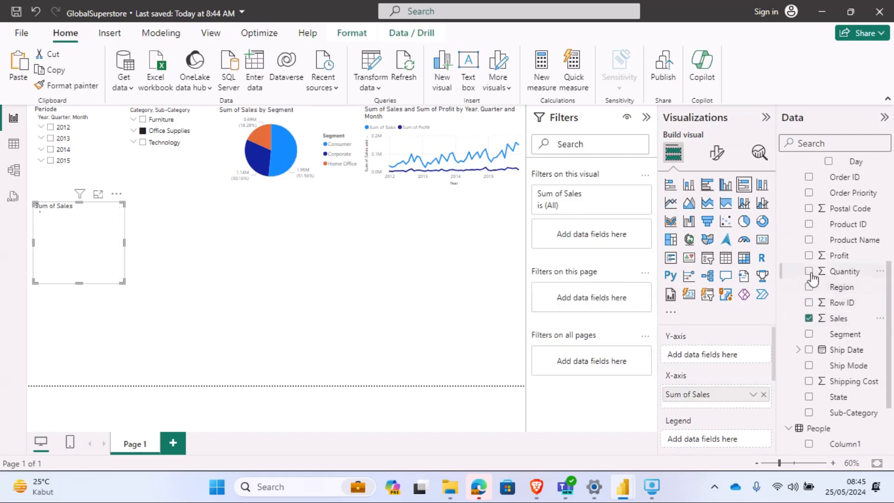
click(809, 256)
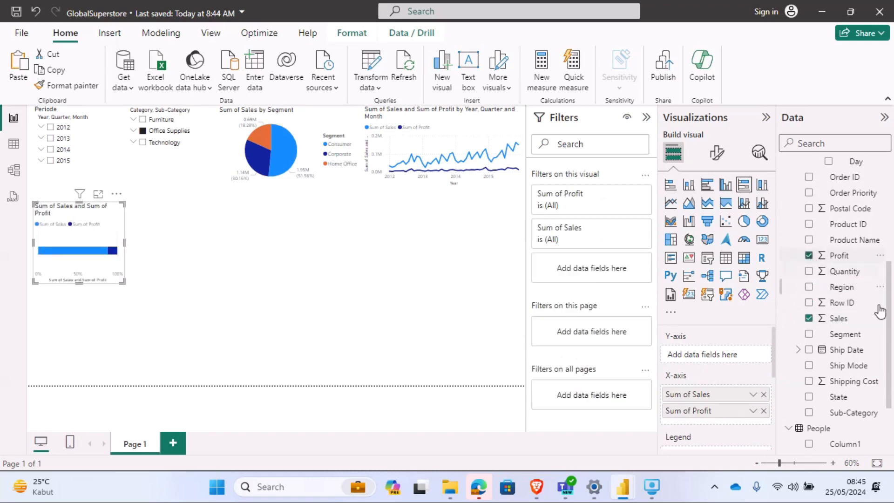
drag(887, 303, 892, 231)
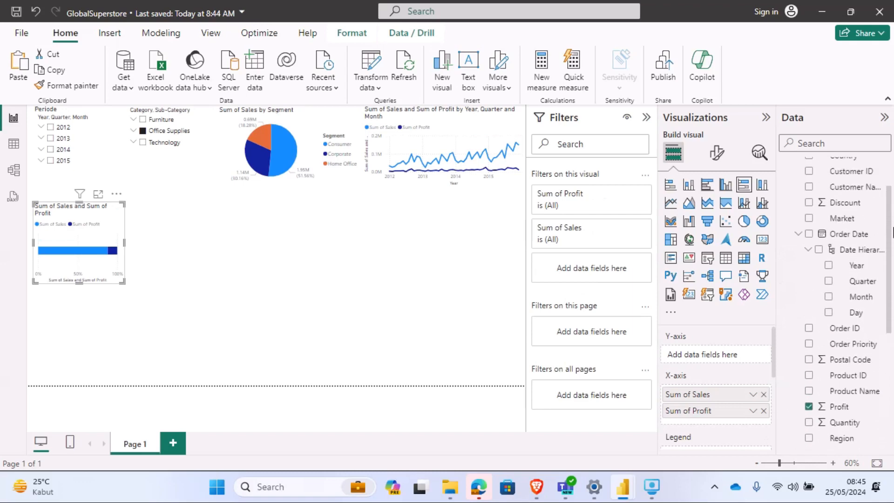
click(809, 219)
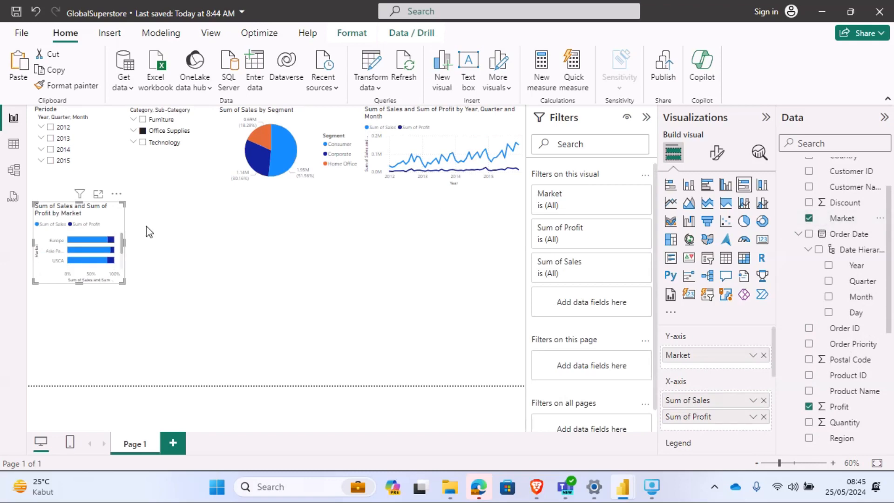
- Enlarge the Sales and Profit by Market chart so all markets fit, placing it directly below the slicers
drag(221, 255, 237, 255)
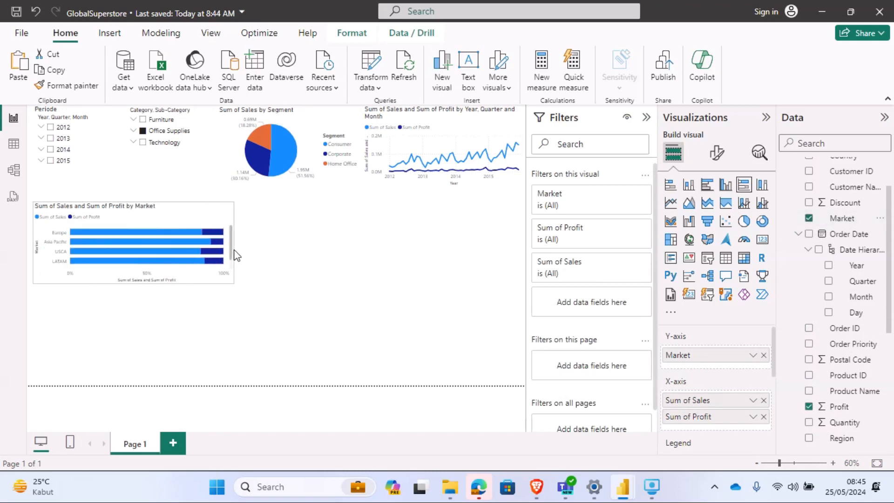
drag(133, 282, 135, 304)
drag(161, 209, 161, 212)
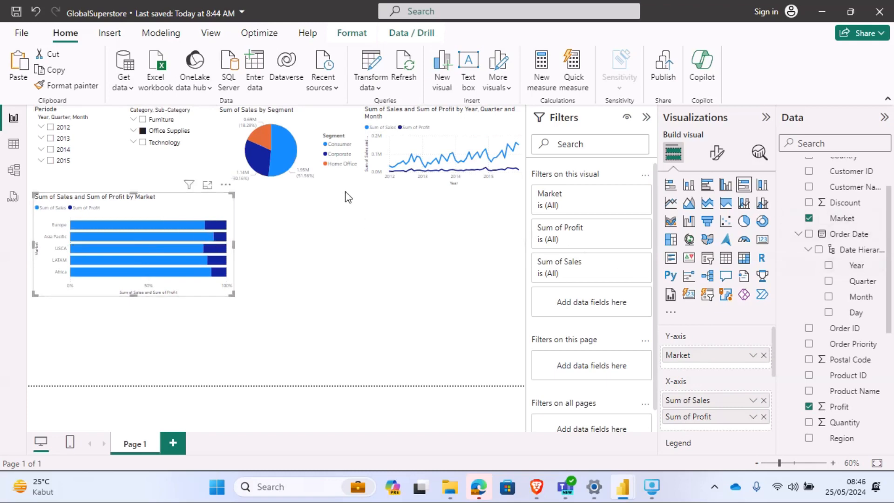
- Highlight the Europe bar in the market chart across the report and check its available data point options
click(100, 225)
right_click(100, 225)
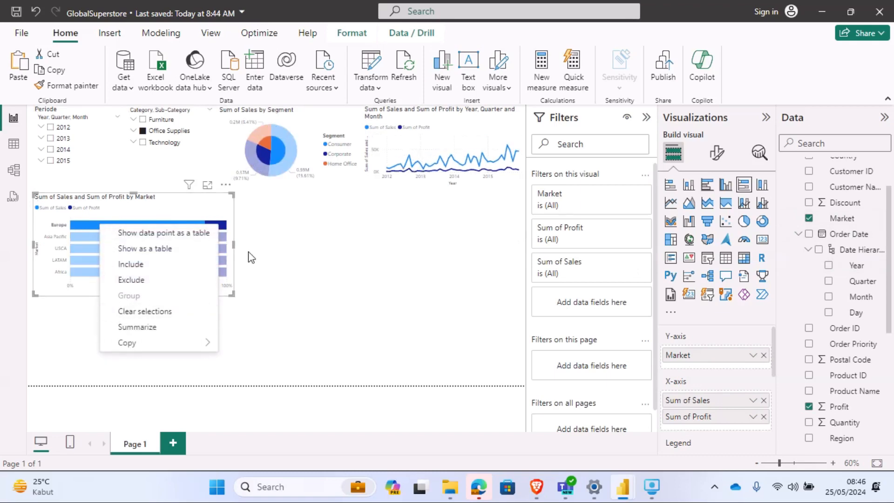
click(889, 232)
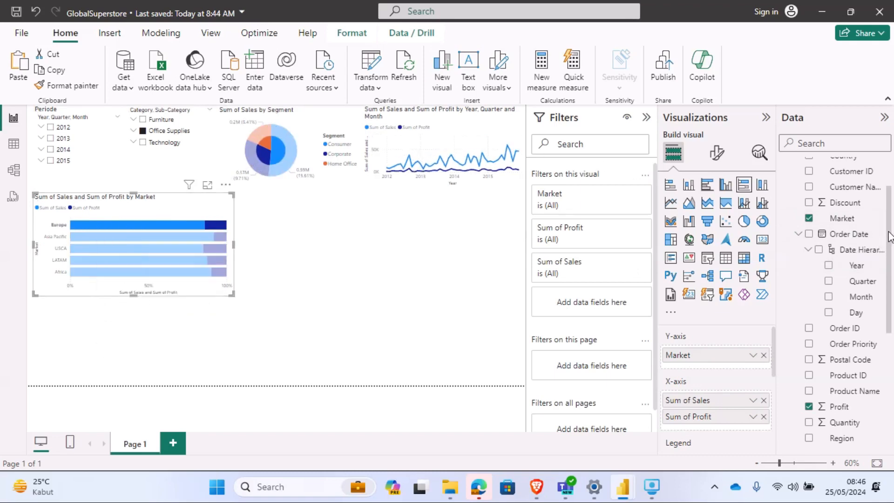
- Try adding the Country, State and City fields from the Orders table to the market chart
scroll(890, 236, up, 3)
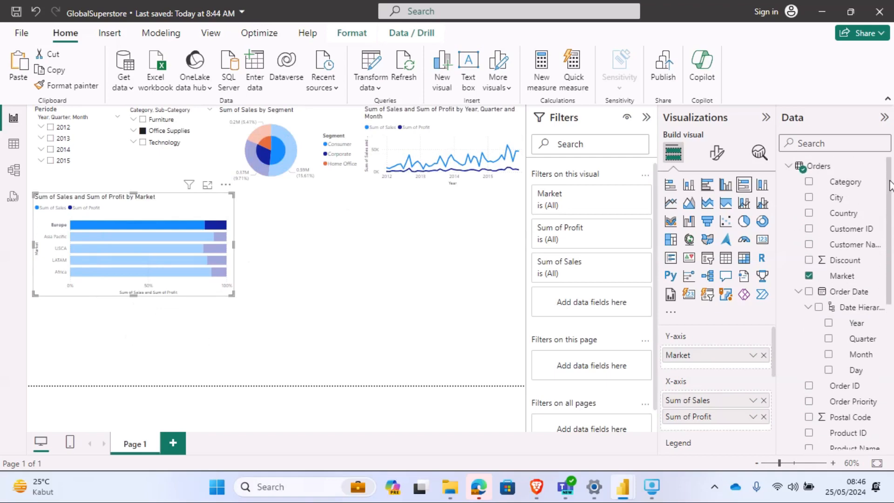
click(809, 214)
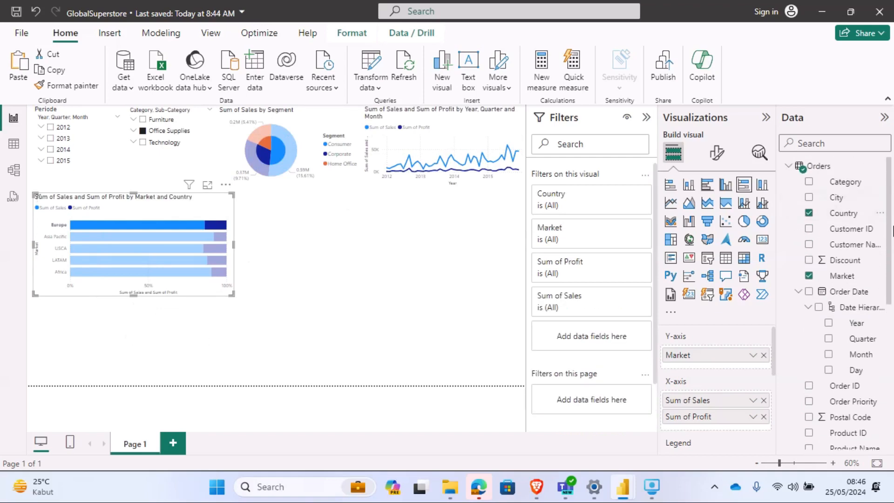
drag(890, 201, 892, 353)
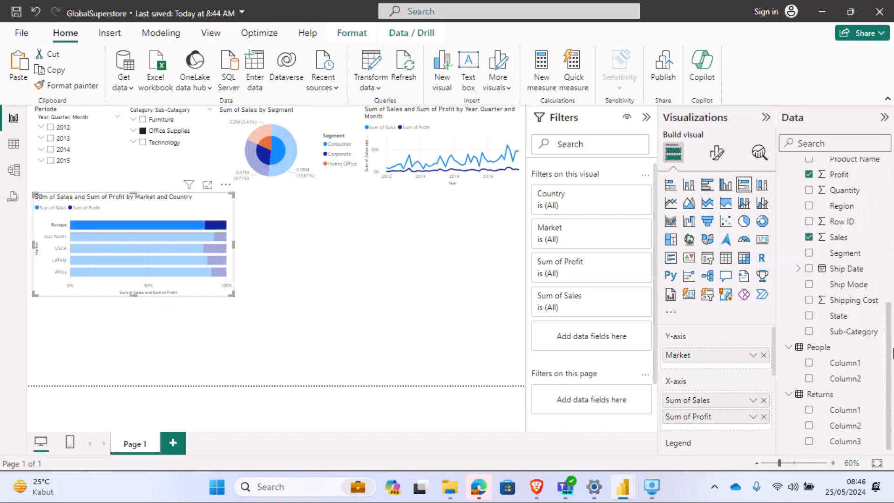
click(809, 315)
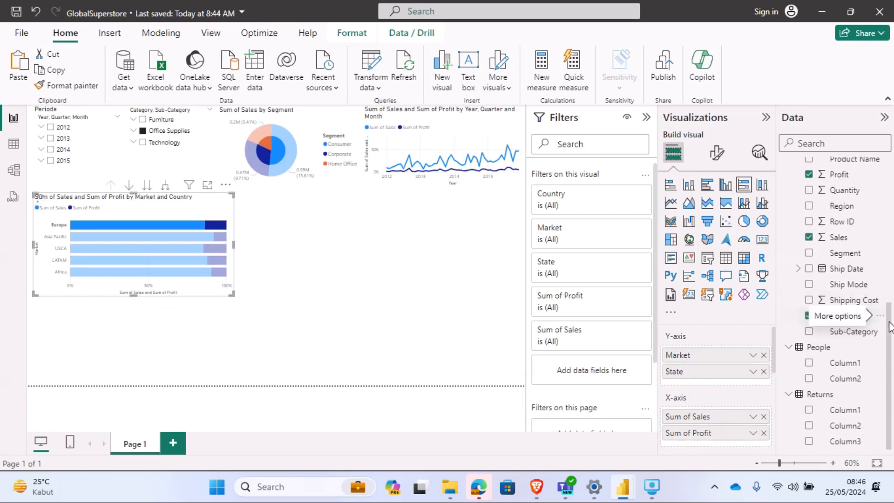
drag(890, 364, 891, 174)
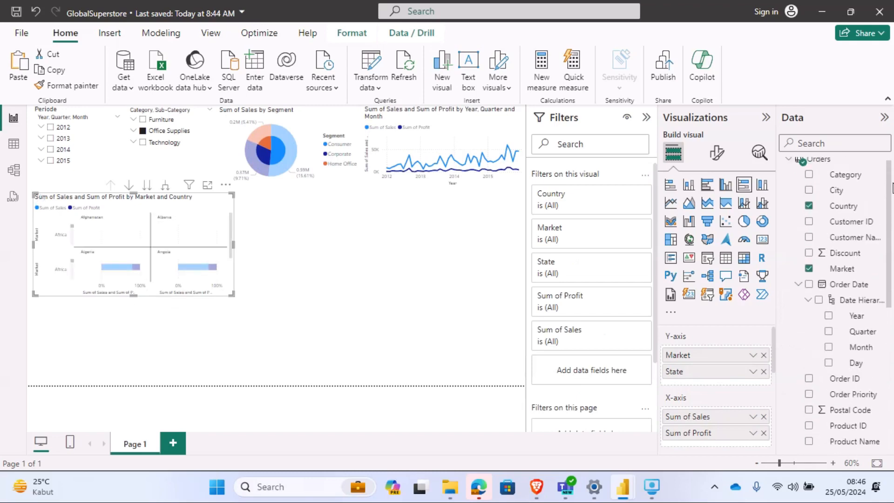
click(809, 190)
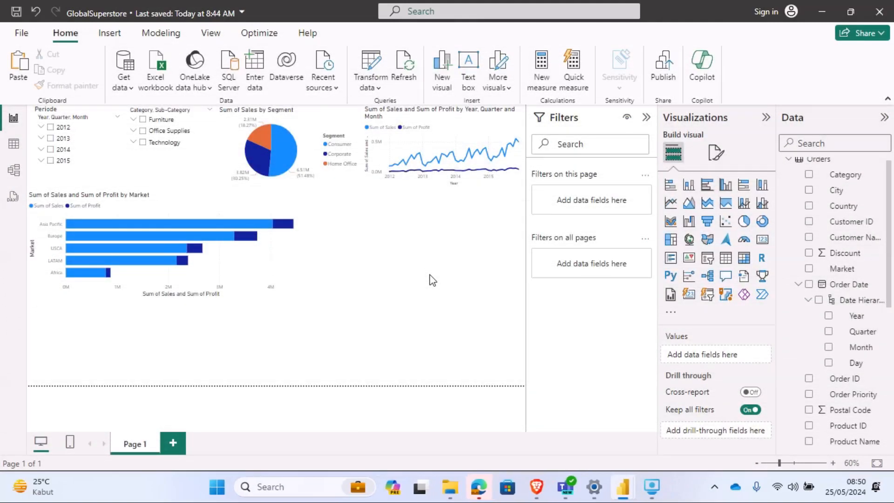
- Collapse the Filters pane and look through the Technology sub-categories in the category slicer
click(647, 119)
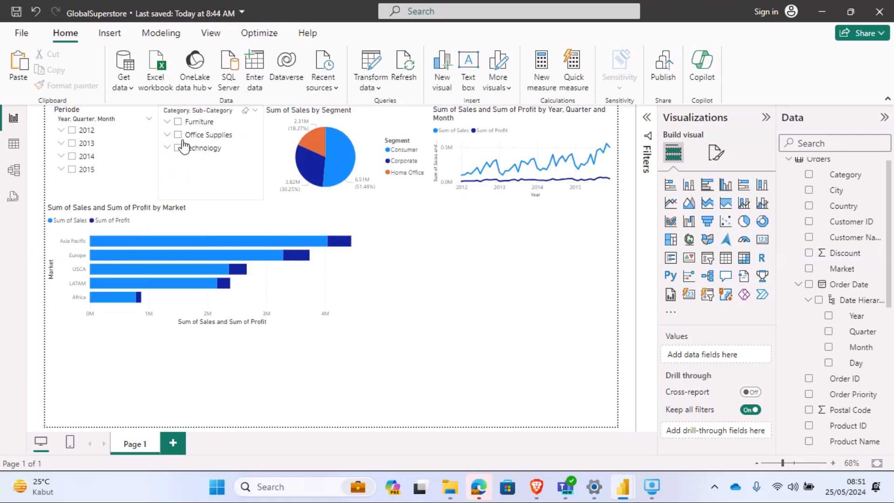
click(168, 148)
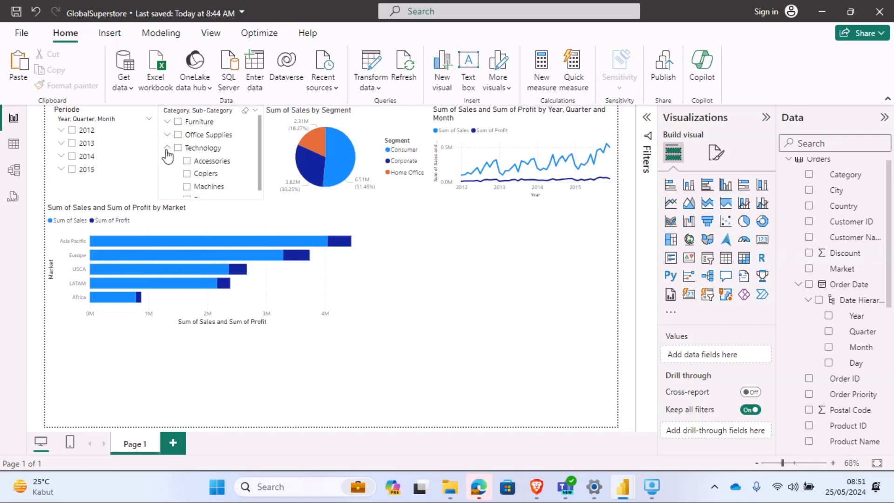
scroll(242, 170, down, 1)
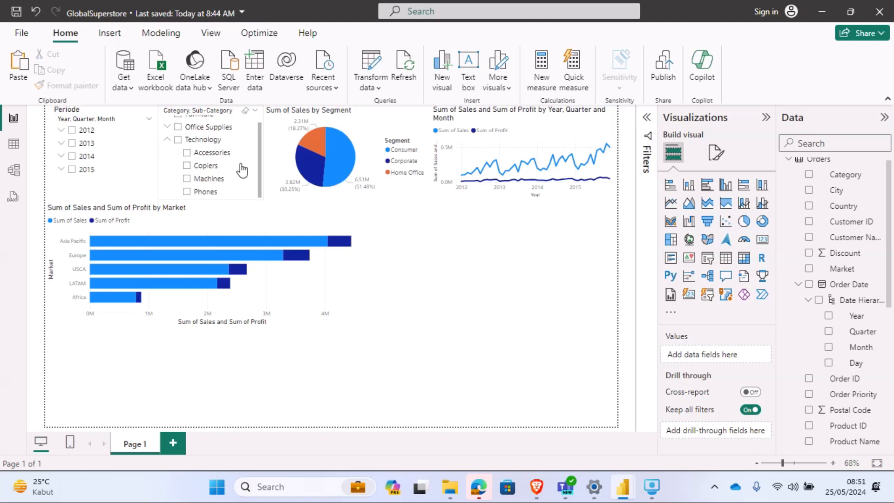
scroll(242, 170, up, 1)
scroll(241, 171, down, 1)
click(167, 140)
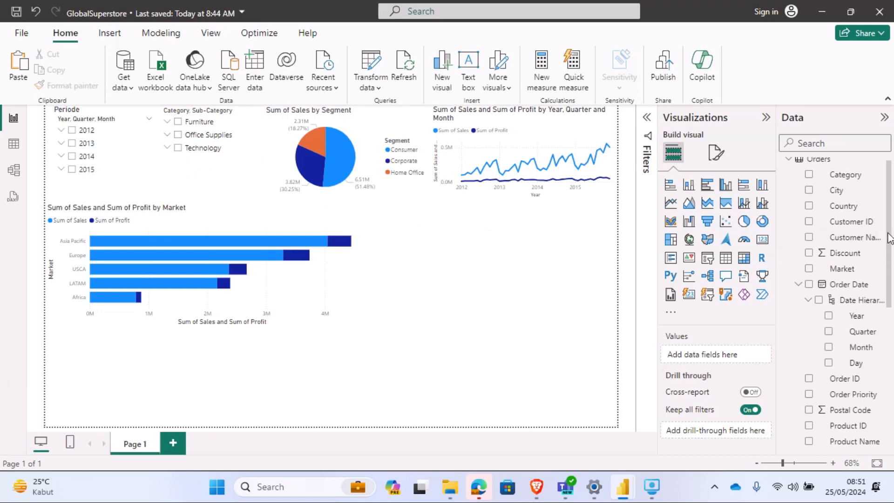
- Add a clustered column chart of Sales and Profit by Sub-Category, and fit it beside the market chart
drag(890, 242, 889, 391)
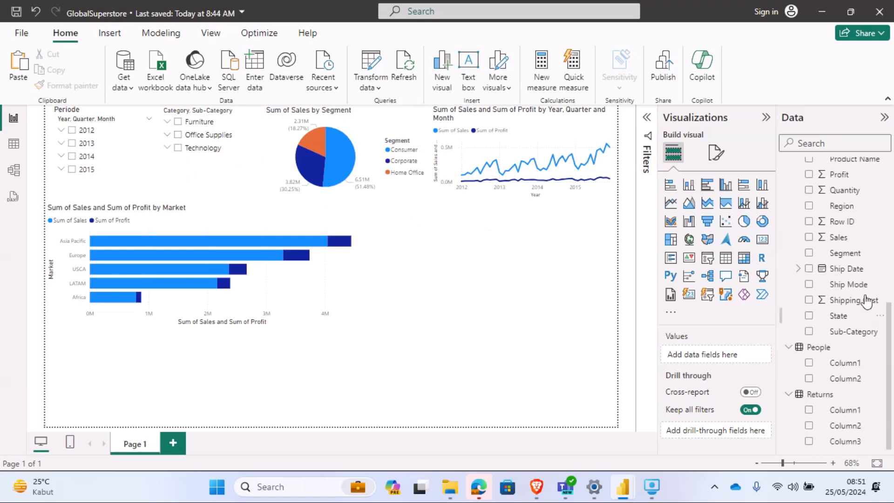
click(809, 238)
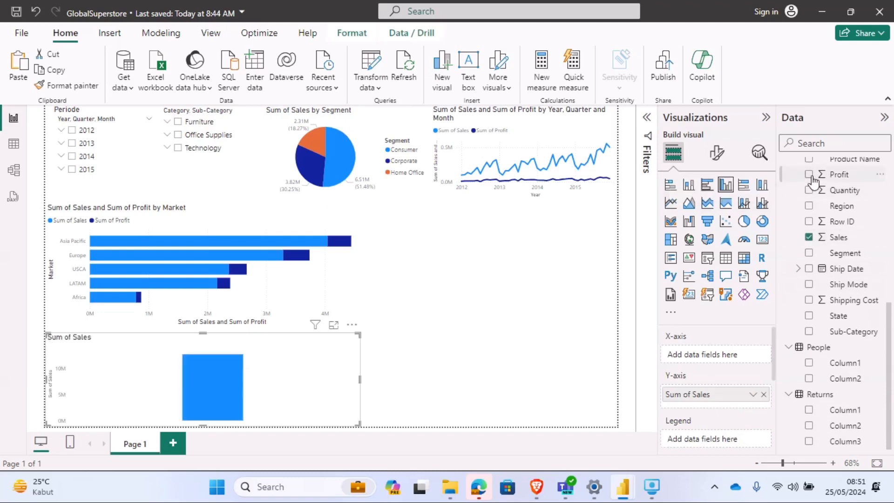
click(810, 176)
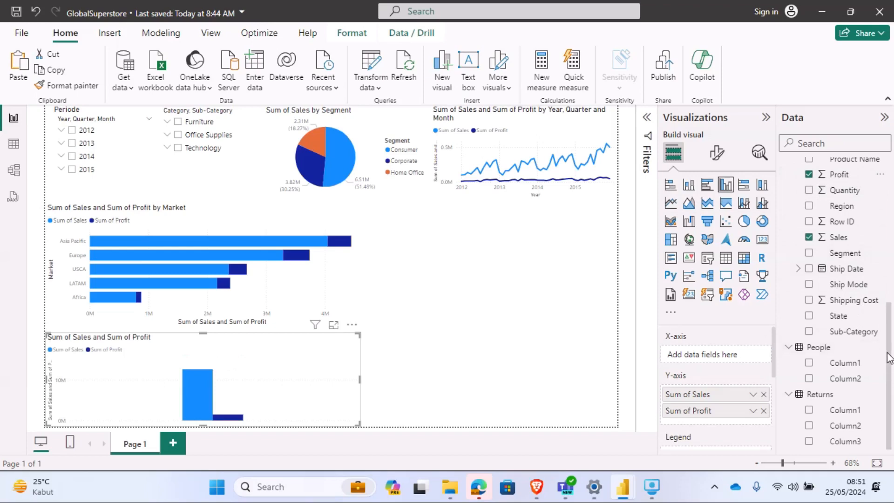
drag(891, 353, 891, 374)
click(809, 331)
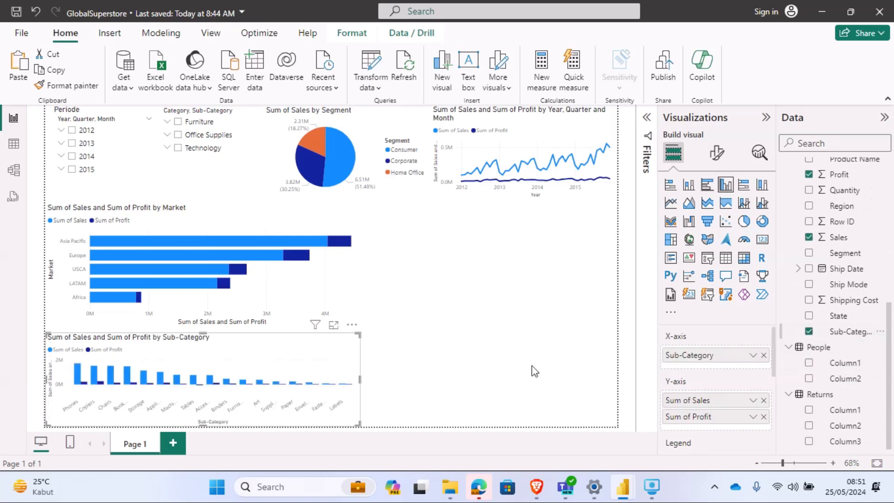
drag(315, 370, 571, 264)
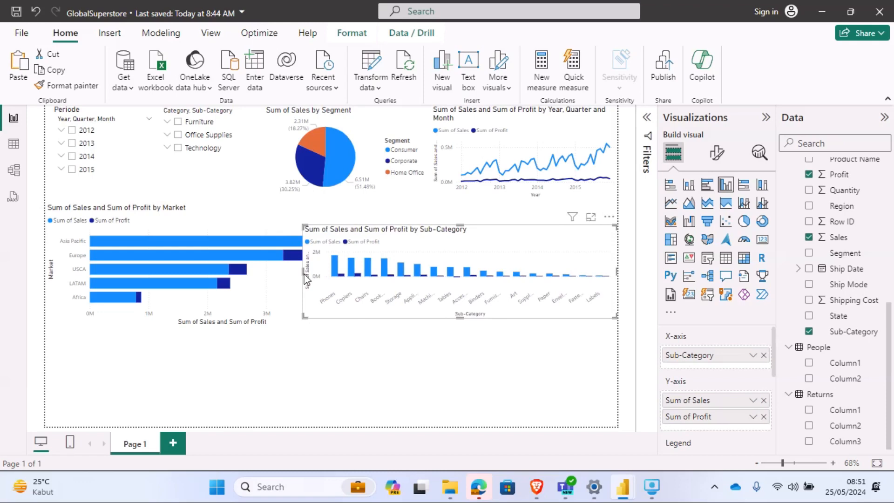
drag(305, 278, 366, 276)
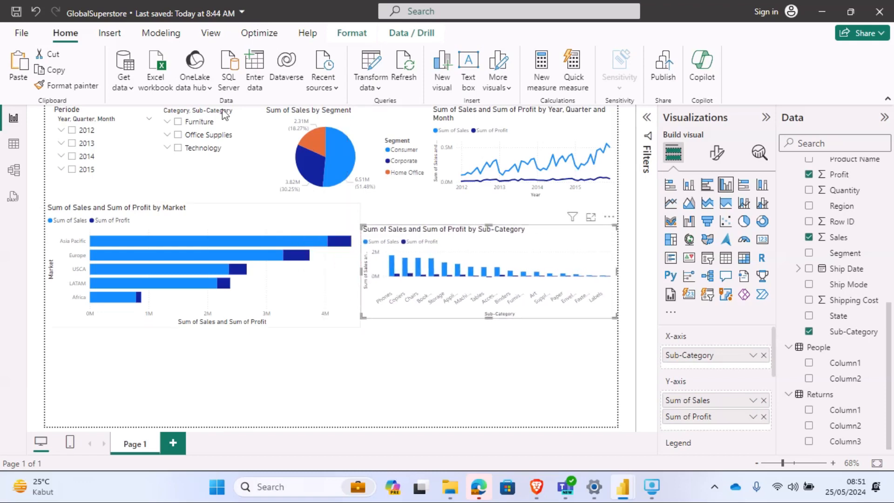
- Filter the report to 2013 and Office Supplies using the period and category slicers
click(72, 143)
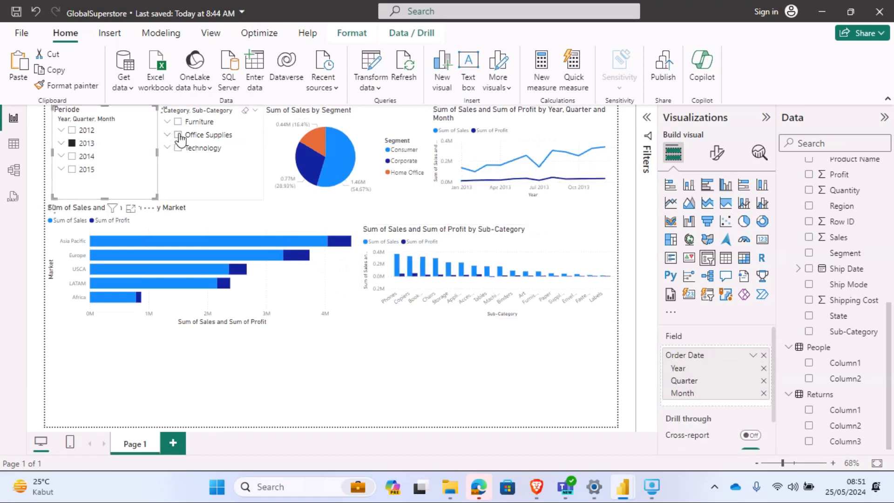
click(180, 136)
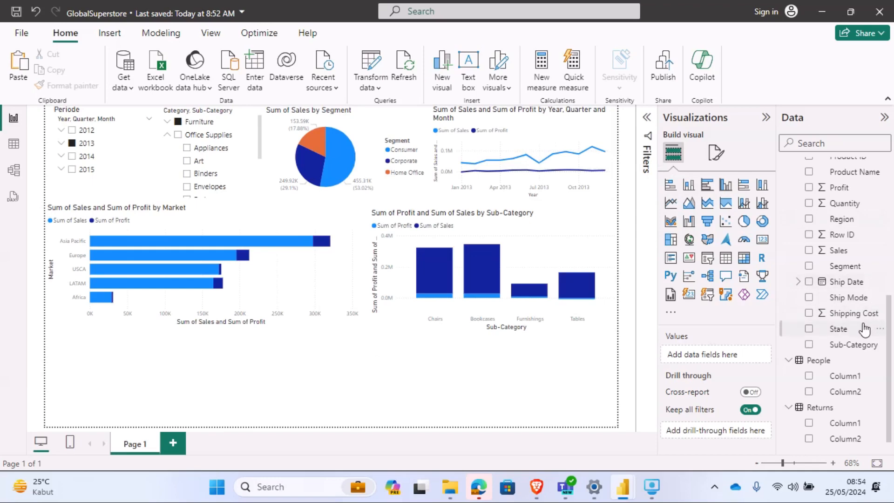
- Add an area chart showing Shipping Cost by Ship Date and Ship Mode below the market chart
click(689, 203)
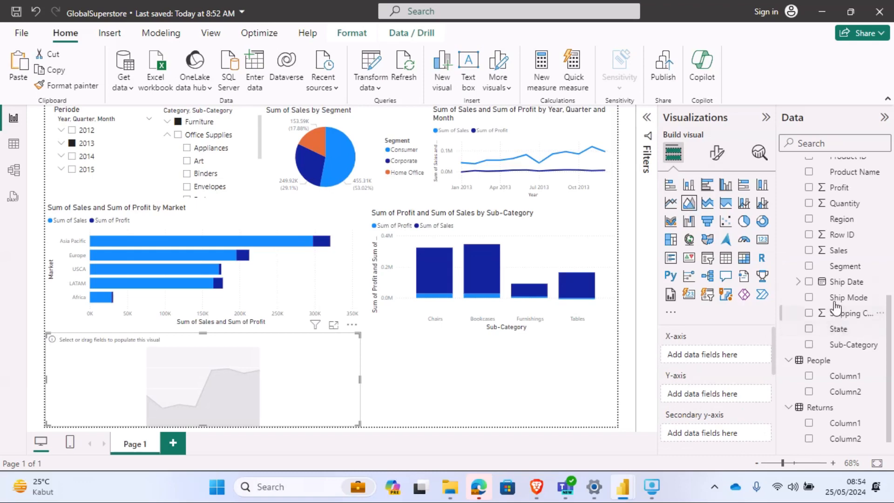
click(809, 282)
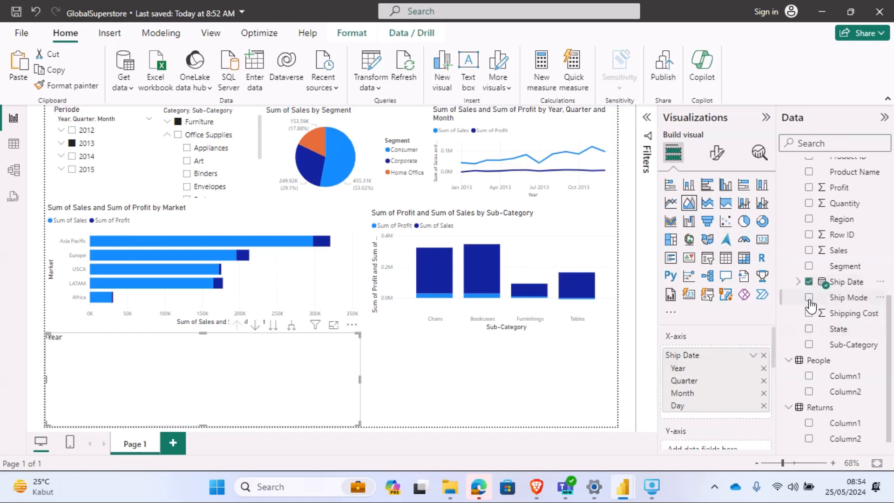
click(809, 298)
click(810, 314)
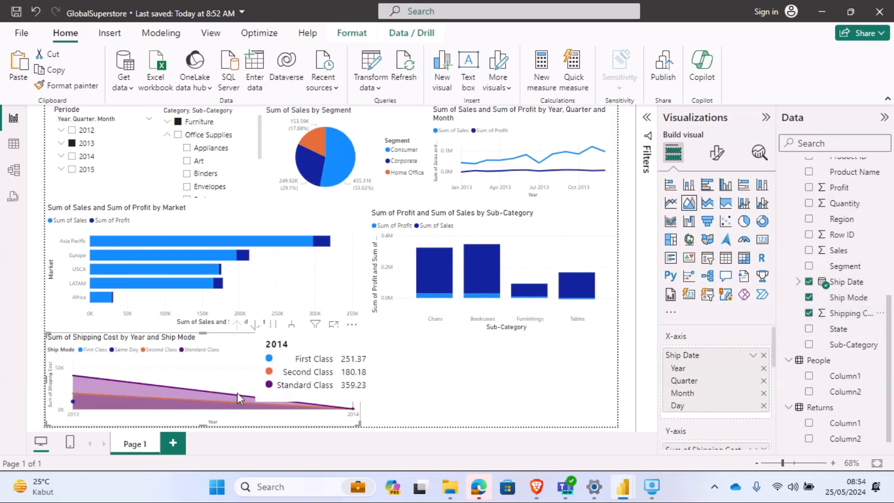
- Clear the 2013 and Furniture selections in the slicers and collapse the Office Supplies sub-categories
click(74, 149)
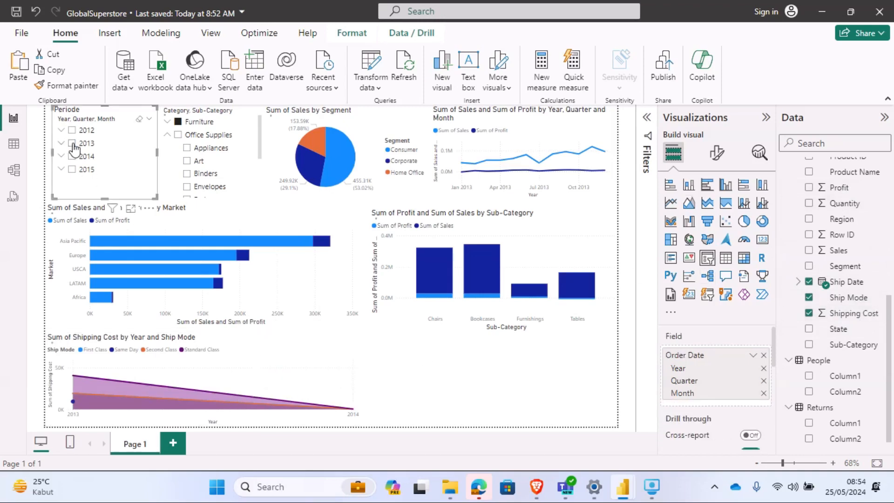
click(74, 145)
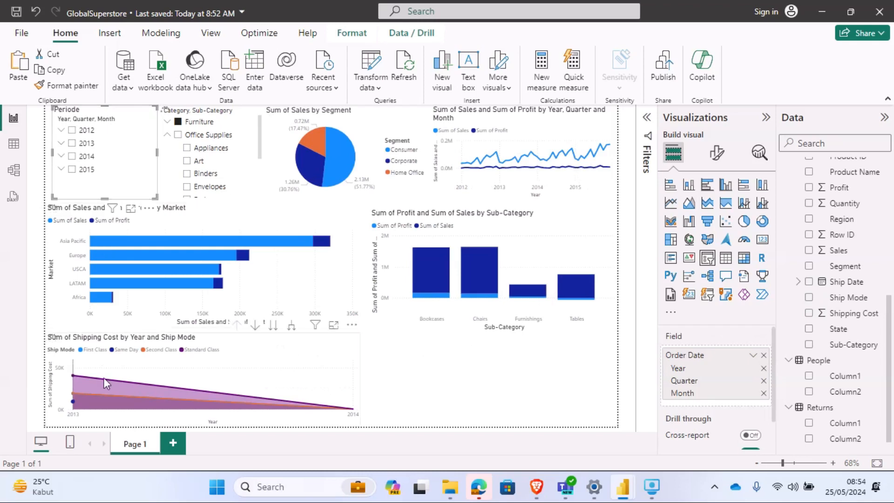
click(178, 122)
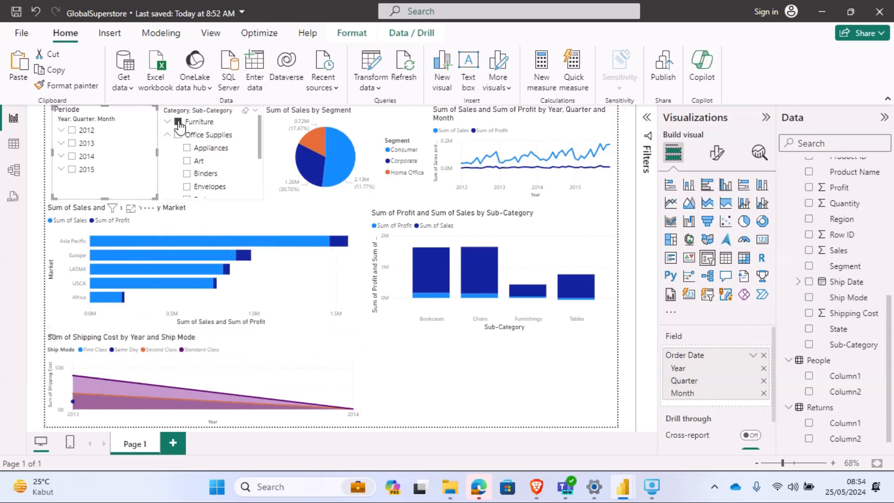
click(180, 122)
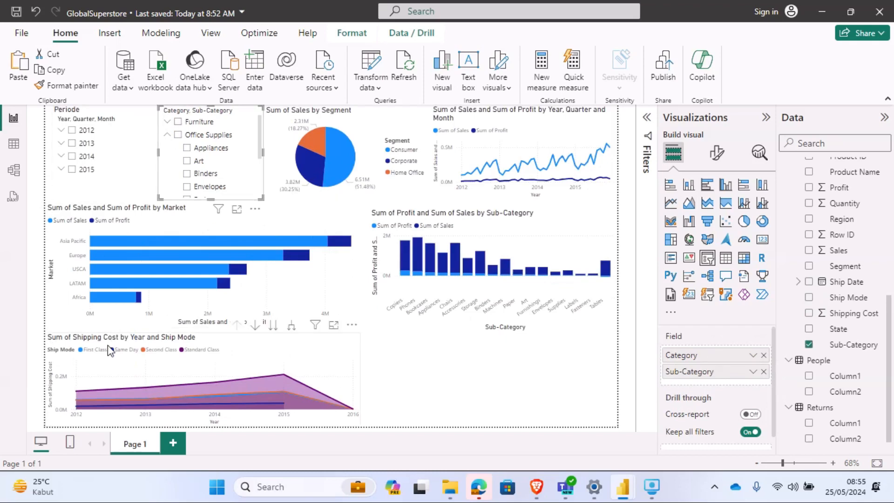
mouse_move(81, 396)
mouse_move(105, 411)
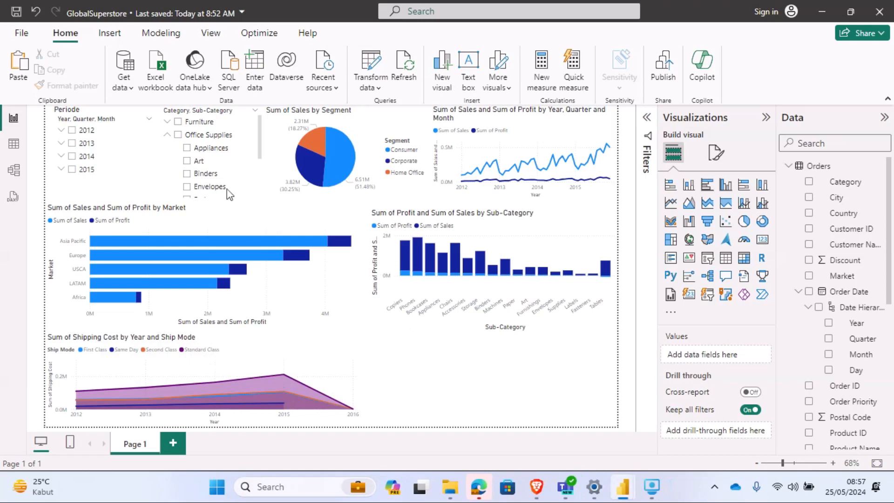
click(167, 135)
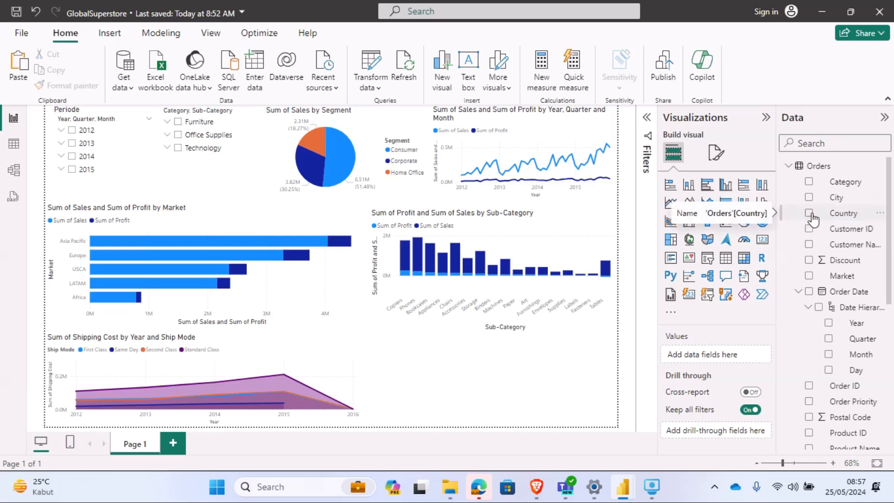
- Add a table listing Customer Name, City and Country beside the shipping cost chart
click(808, 246)
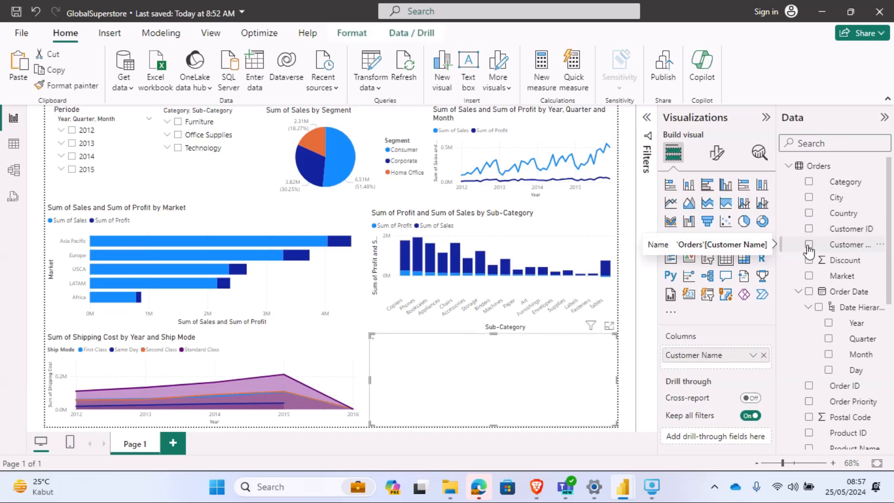
click(809, 198)
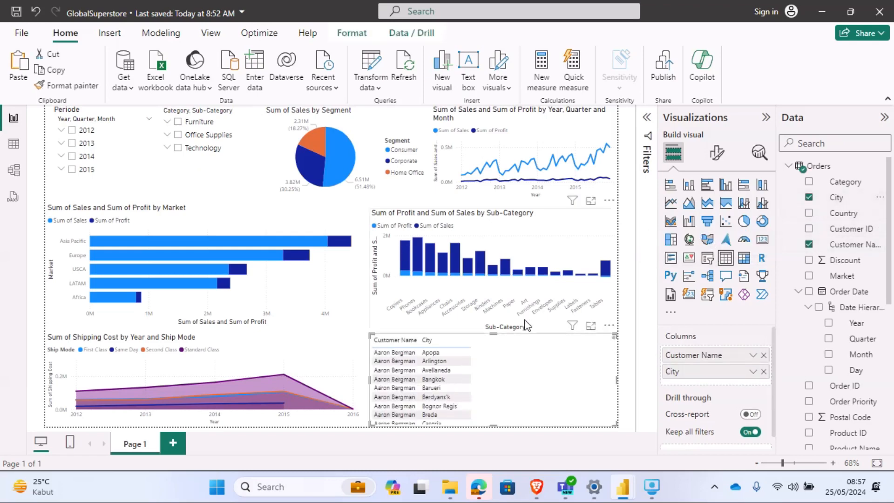
scroll(513, 389, down, 3)
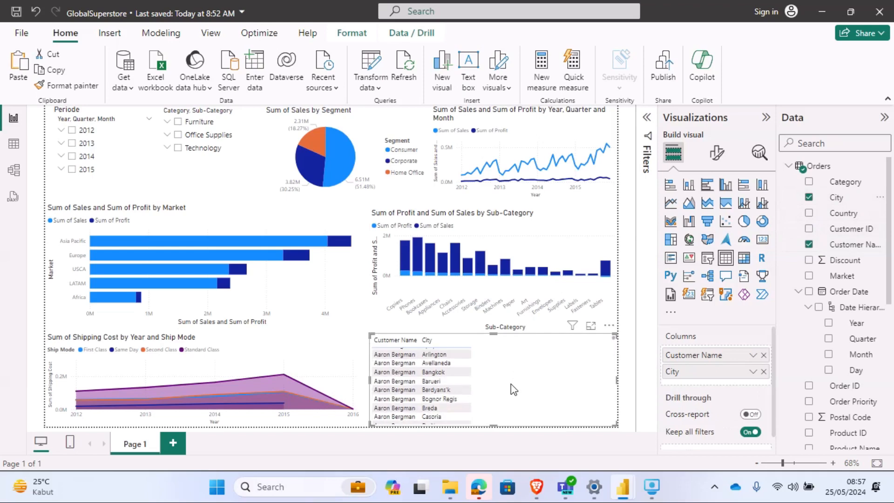
click(809, 214)
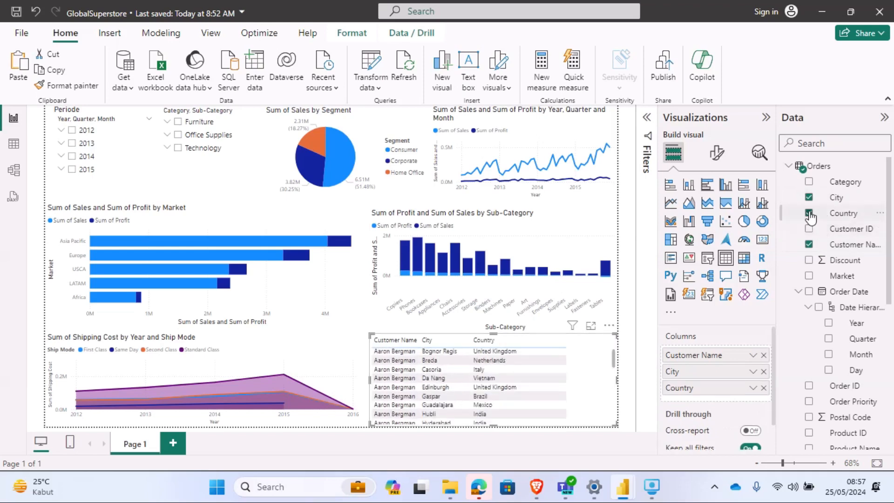
- Narrow the customer table so its columns fit and shift it slightly right below the sub-category chart
scroll(549, 406, down, 1)
scroll(548, 406, down, 2)
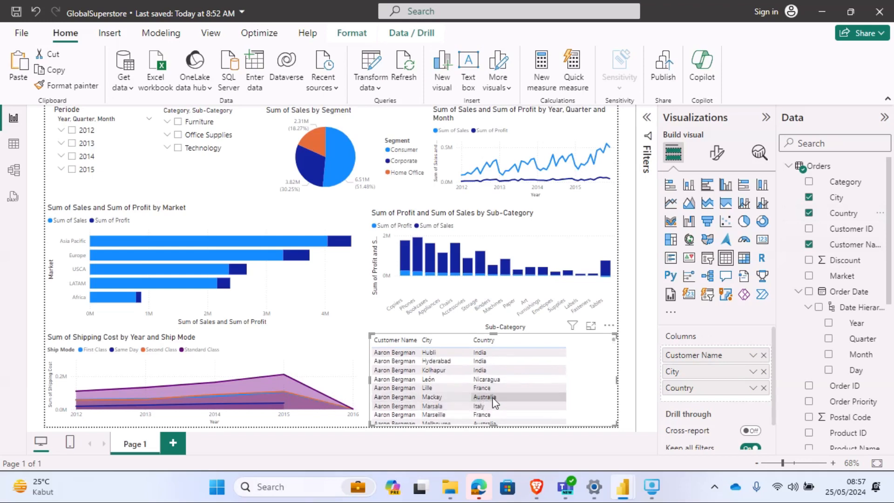
scroll(494, 403, down, 5)
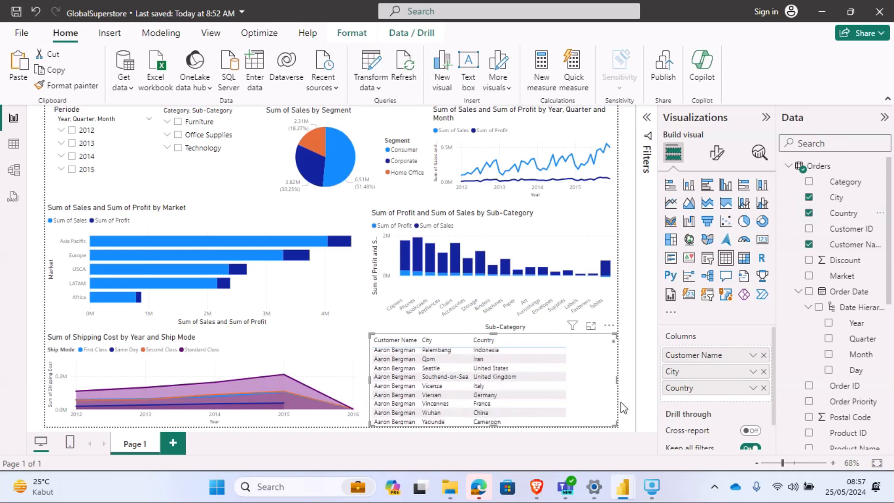
drag(617, 389, 574, 390)
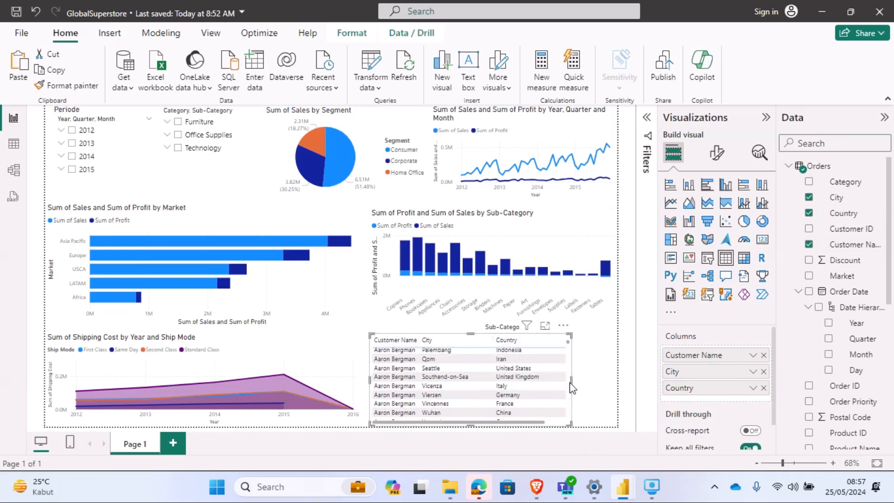
drag(572, 381, 598, 387)
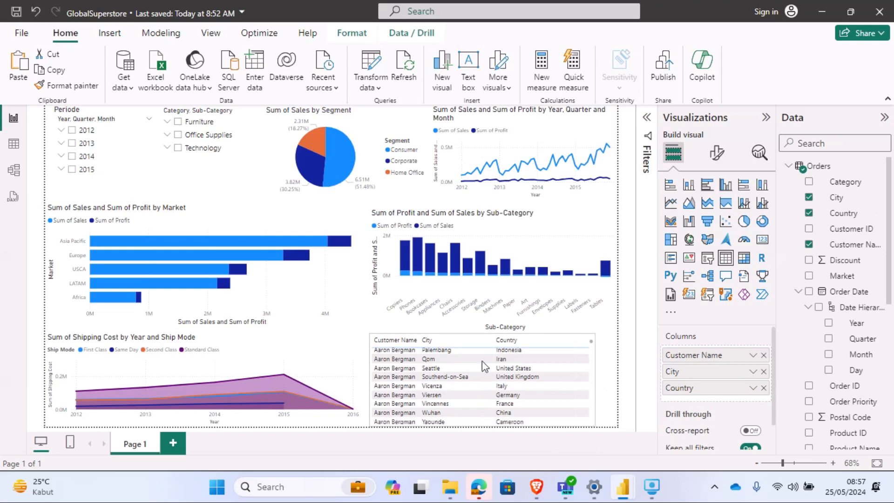
mouse_move(482, 361)
mouse_down()
mouse_move(494, 365)
mouse_move(484, 367)
mouse_up()
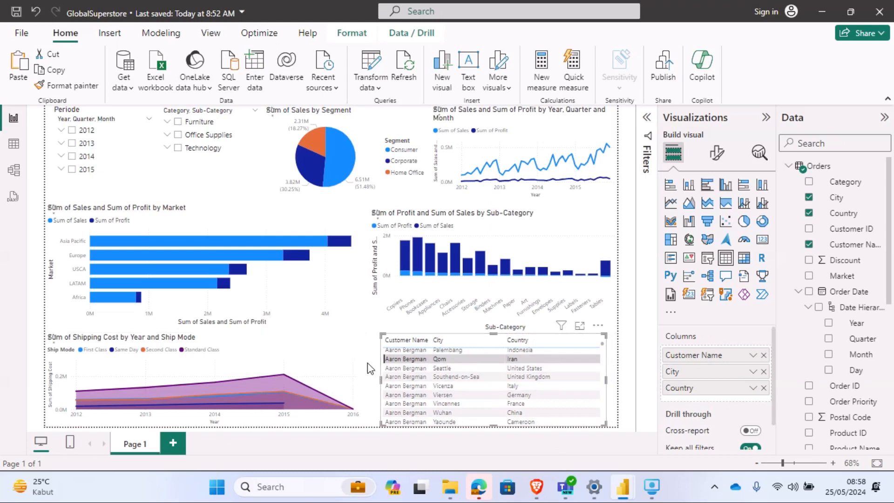
click(367, 364)
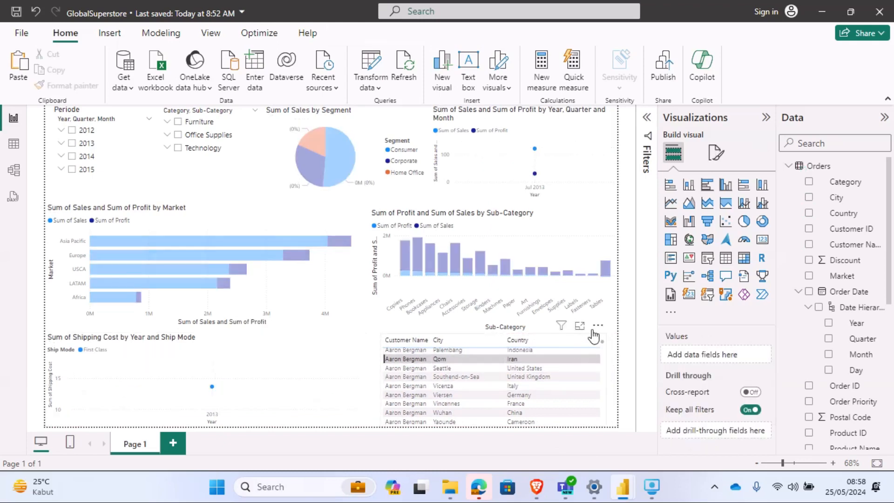
click(597, 325)
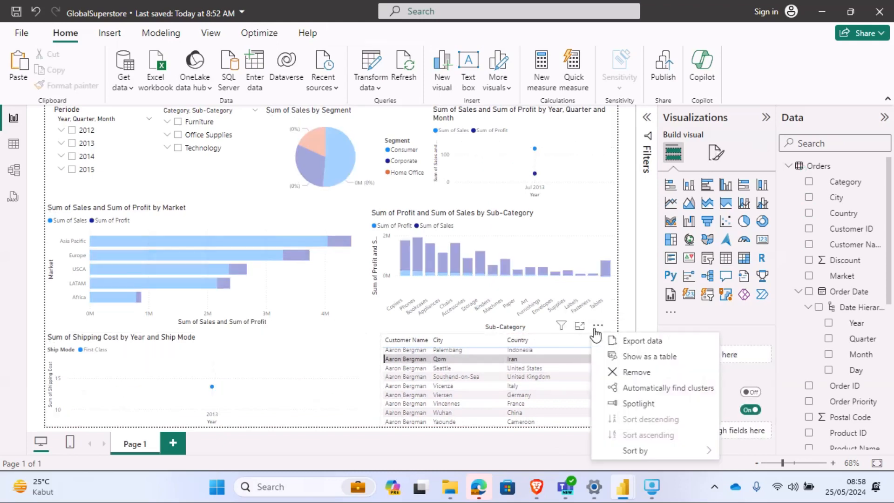
click(546, 362)
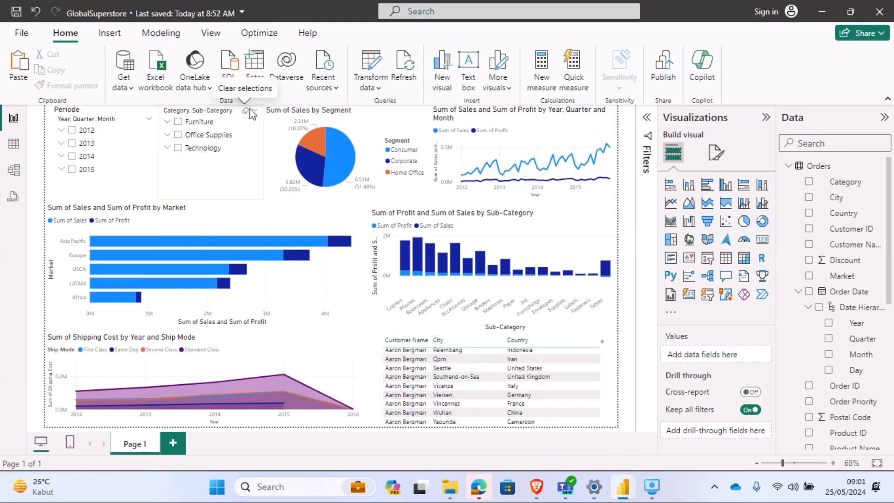
- Leave the category slicer unfiltered, turn on its title and set the title text to "Kategori Barang"
click(177, 122)
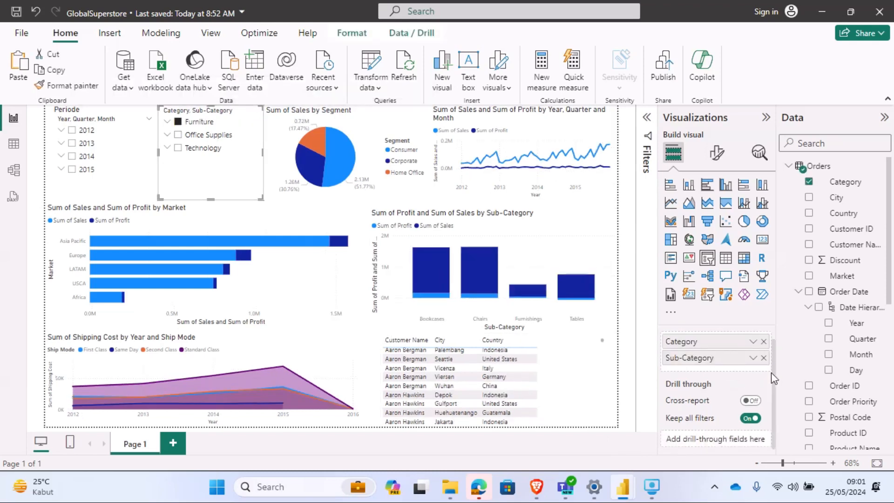
click(244, 114)
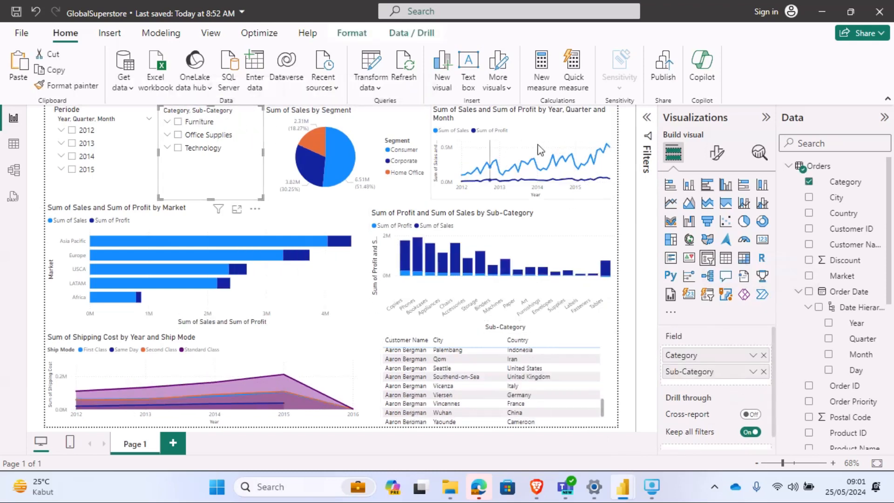
click(717, 152)
click(715, 212)
click(681, 270)
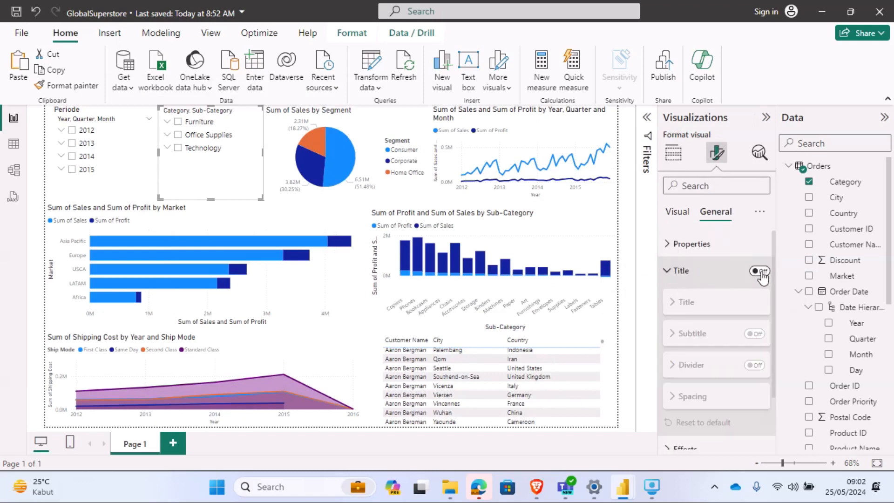
click(760, 272)
click(689, 336)
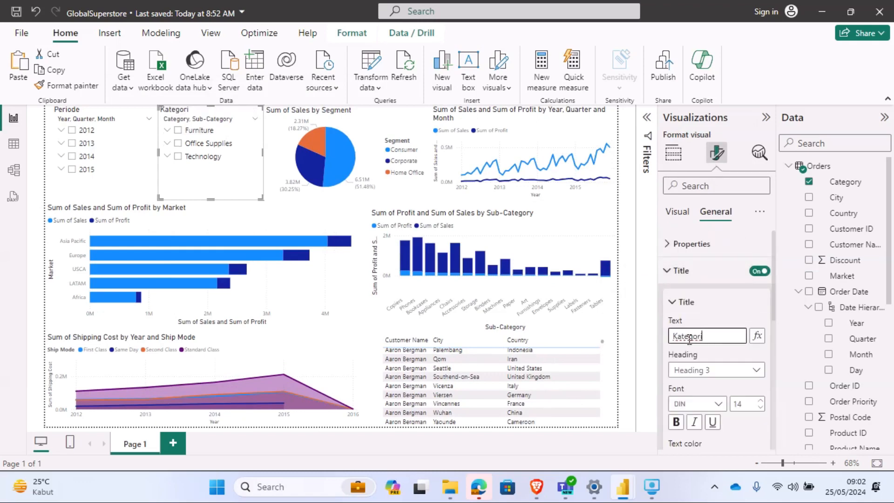
- Change the segment pie chart's title to "Segment Penjualan"
click(381, 121)
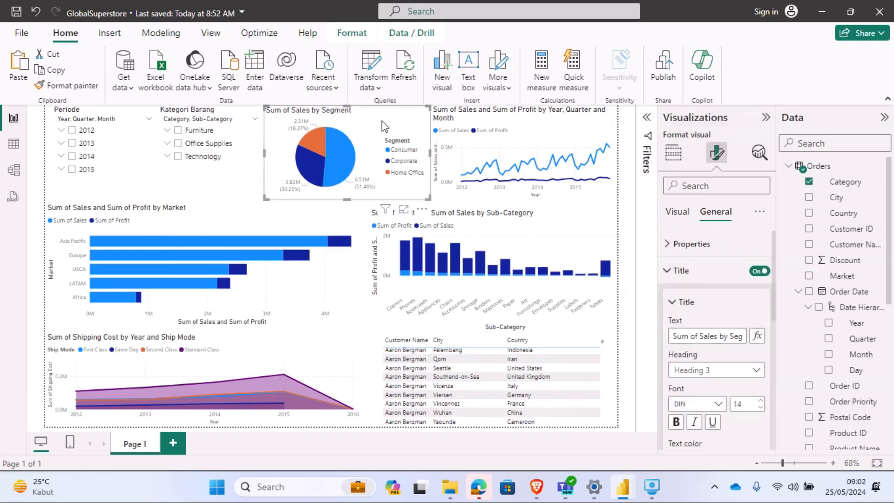
click(679, 336)
text(Segment Penjualan)
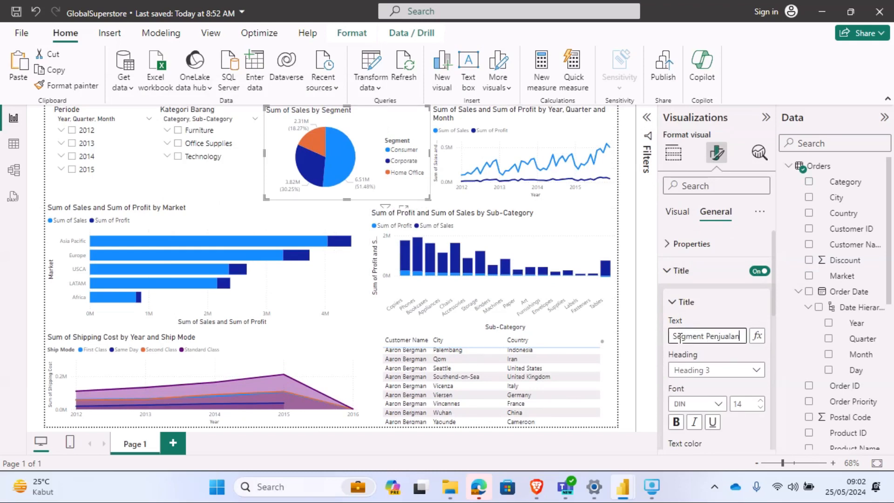
- Change the title of the sales and profit line chart to "Keuntungan Penjualan Berdasarkan Waktu"
click(543, 121)
click(691, 336)
text(Keuntung)
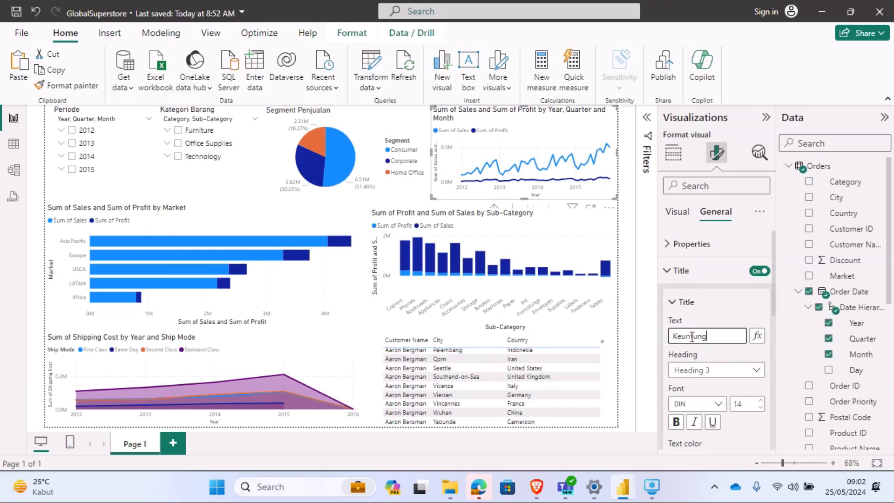
text(an Penjualan Berdas)
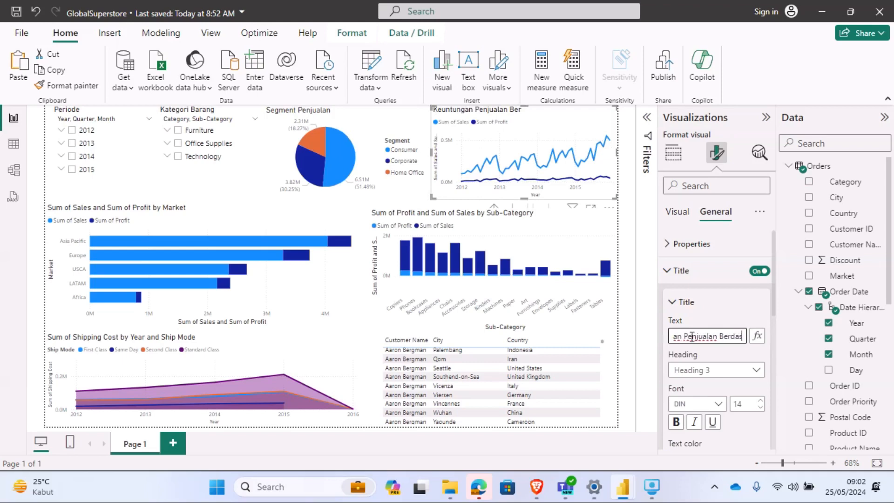
text(arkan Waktu)
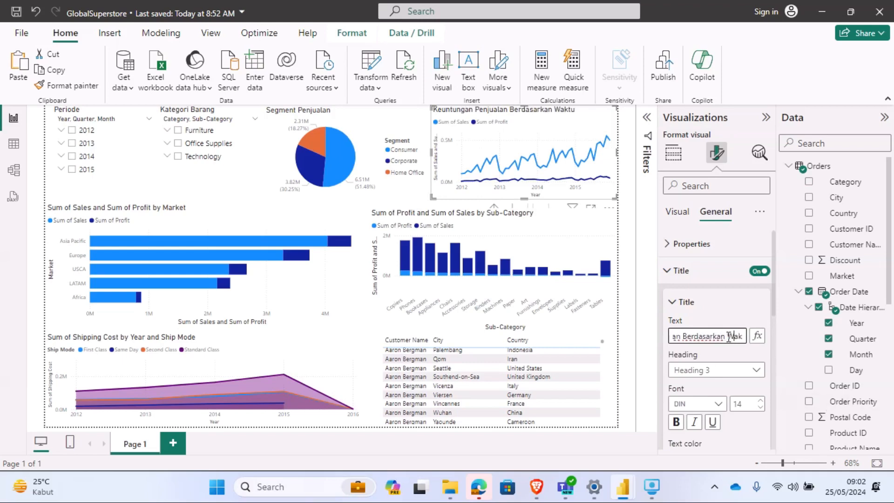
click(677, 270)
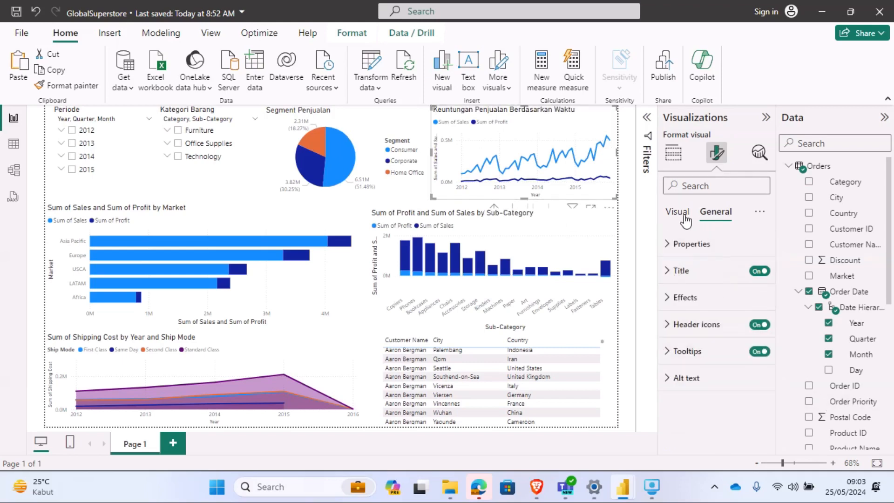
- Set the line chart's Y-axis title text to "Keuntungan"
click(680, 215)
click(682, 241)
scroll(699, 326, down, 3)
click(681, 354)
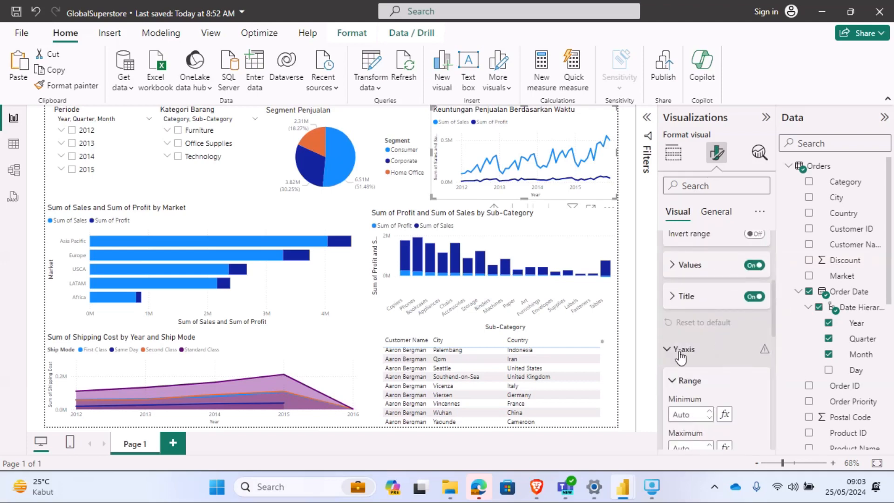
click(680, 354)
click(680, 327)
click(702, 345)
text(t)
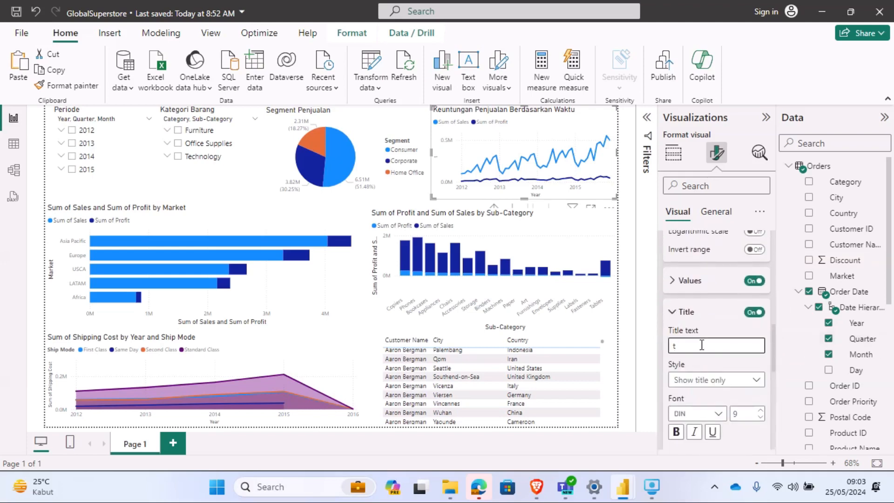
click(677, 316)
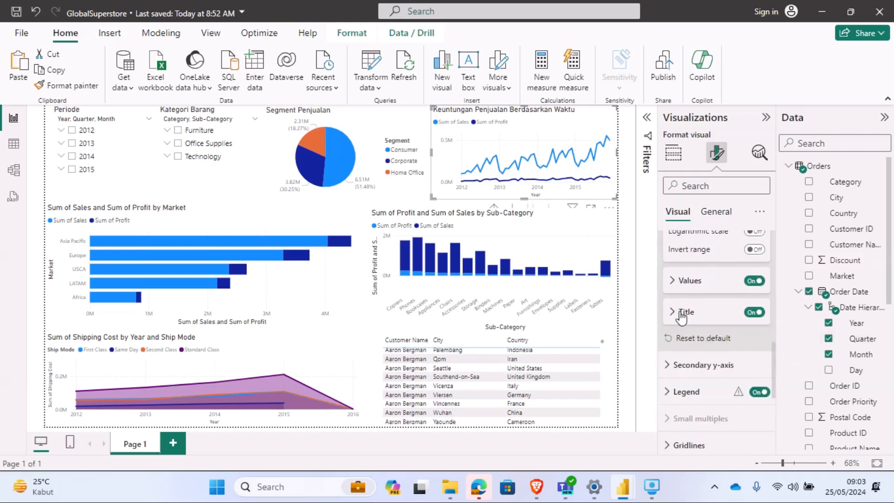
click(680, 312)
click(692, 347)
text(Keuntungan)
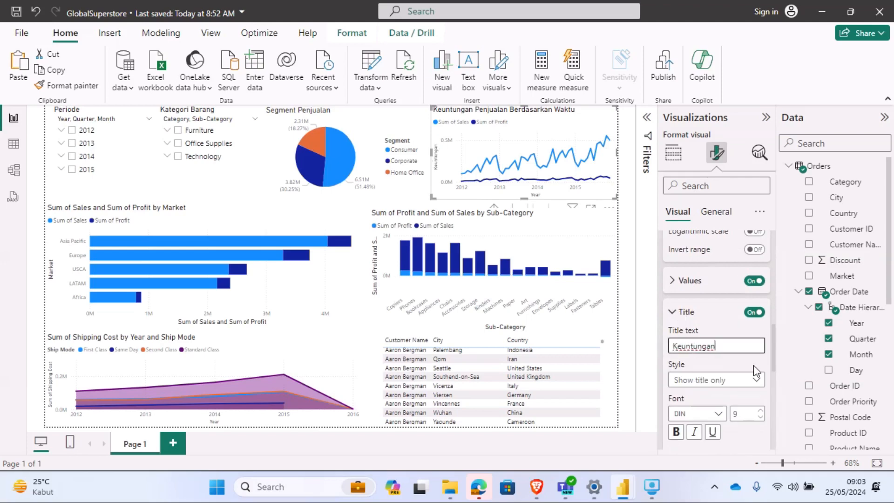
- Set the display units of the line chart's secondary y-axis values to Thousands
drag(773, 342, 774, 386)
click(669, 303)
click(682, 302)
click(755, 308)
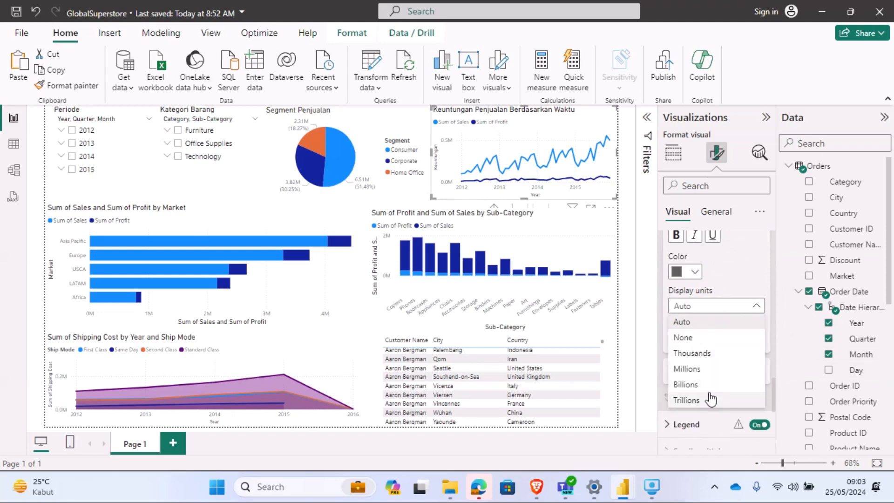
click(713, 354)
click(759, 308)
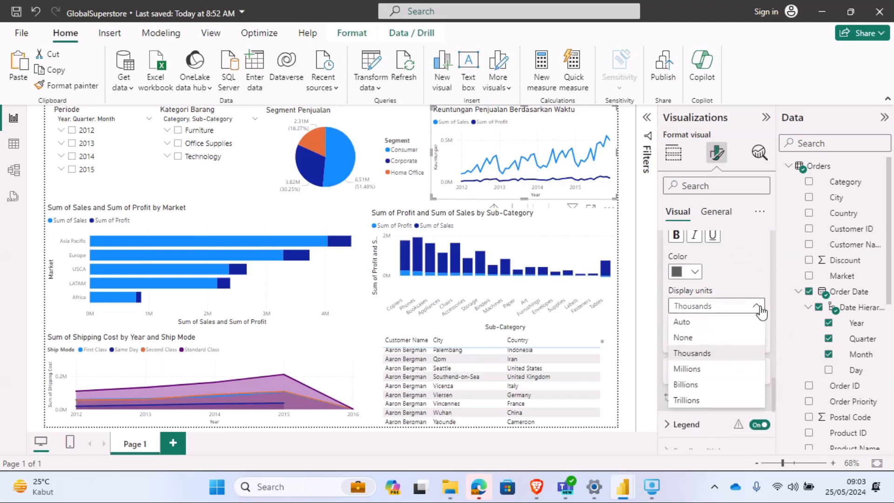
click(759, 309)
- Examine the line chart's secondary y-axis title settings and its remaining visual formatting options
scroll(725, 345, down, 2)
click(674, 288)
scroll(676, 290, down, 4)
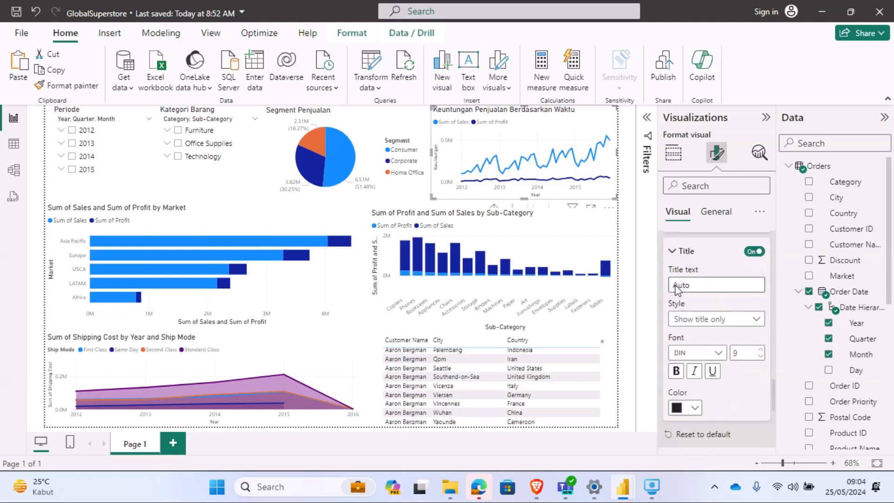
click(686, 320)
click(695, 355)
scroll(695, 357, down, 2)
click(686, 359)
scroll(688, 365, down, 5)
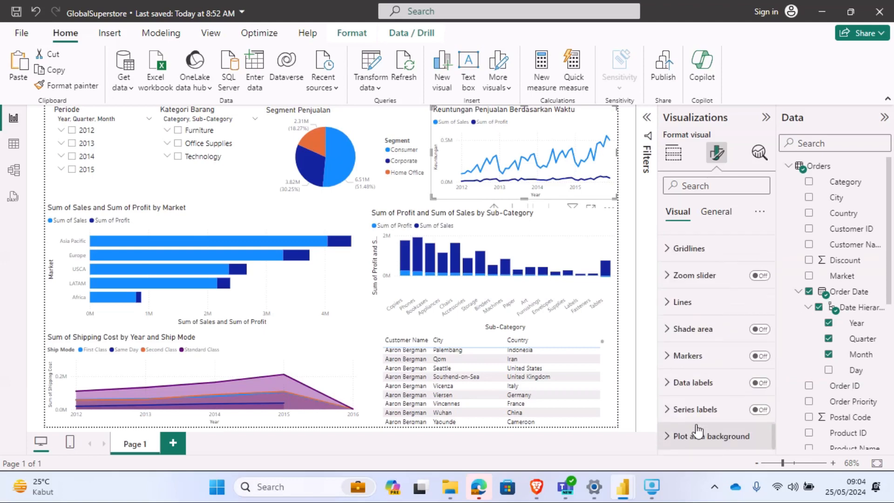
click(673, 152)
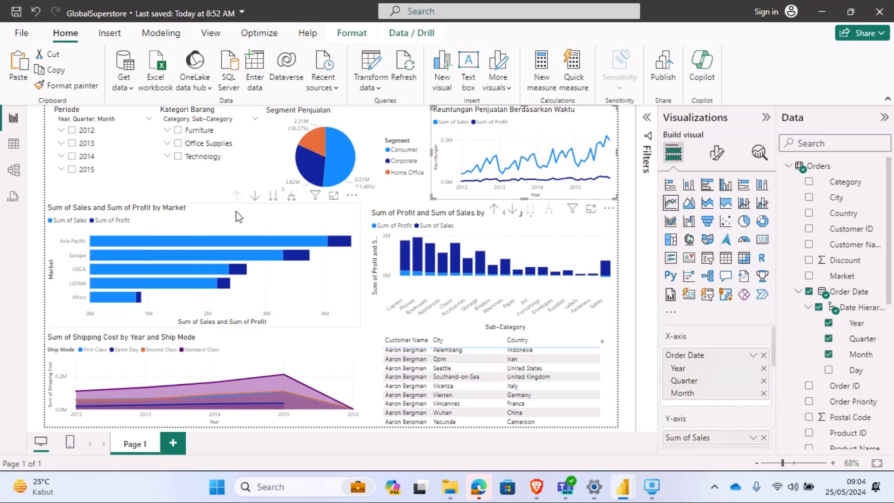
- Change the market bar chart's title to "Keuntungan Penjualan Berdasarkan Pasar"
click(298, 305)
scroll(708, 345, down, 2)
scroll(708, 345, up, 4)
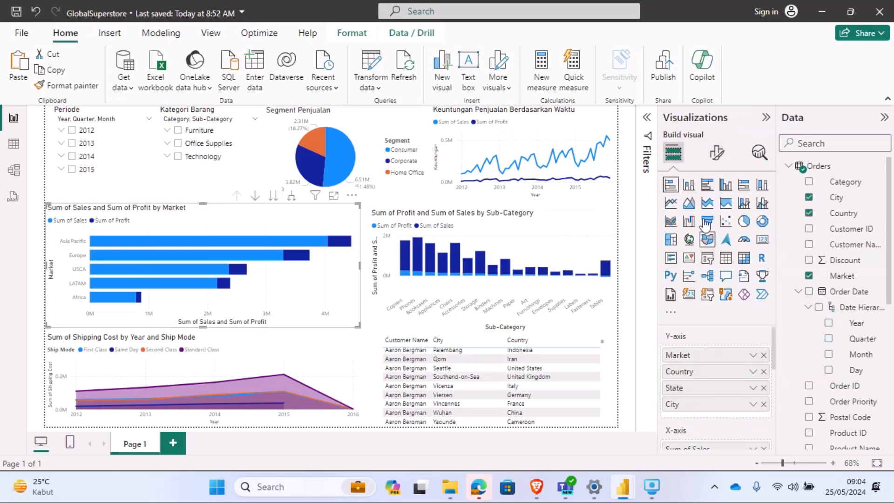
click(717, 153)
scroll(680, 351, down, 2)
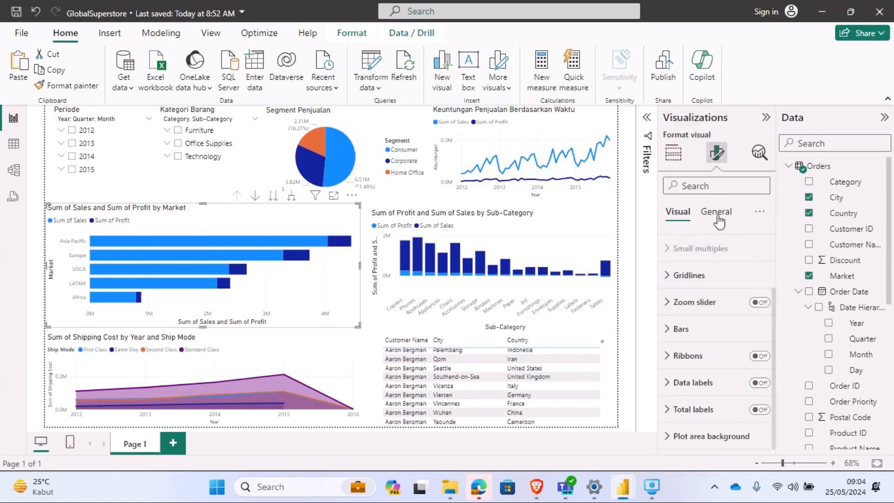
click(715, 211)
click(706, 336)
text(Keuntungan Penjuala)
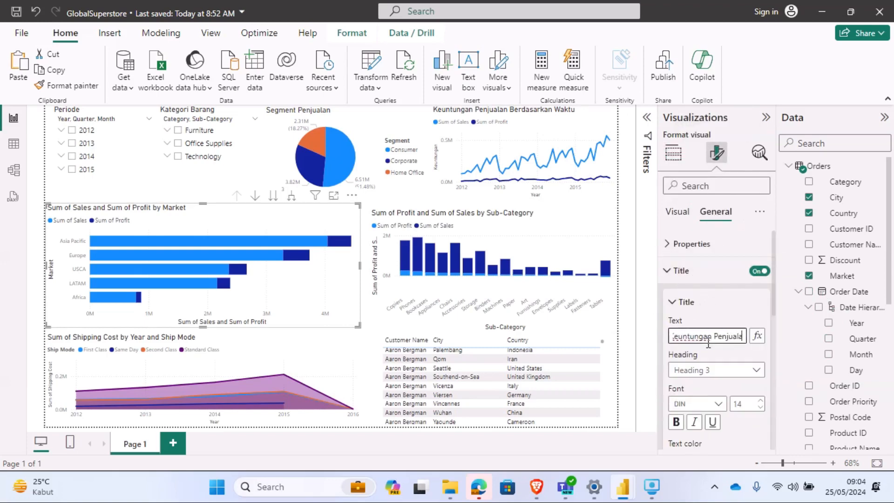
text(n Berdasarkan Paar Global)
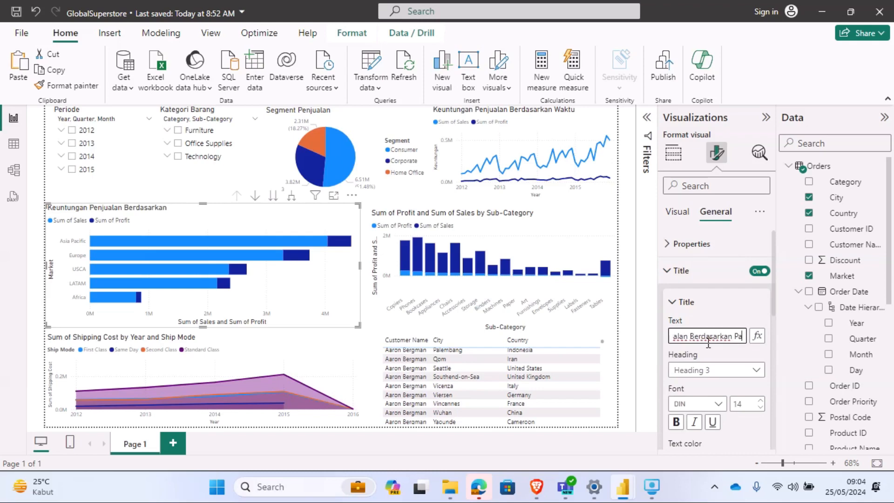
key(BackSpace)
key(BackSpace)
key(BackSpace)
key(BackSpace)
key(BackSpace)
key(BackSpace)
key(BackSpace)
key(BackSpace)
key(BackSpace)
text(sa)
- Change the sub-category column chart's title to "Keuntungan Penjualan Berdasarkan Sub Kategori Barang"
click(595, 223)
click(704, 336)
text(a)
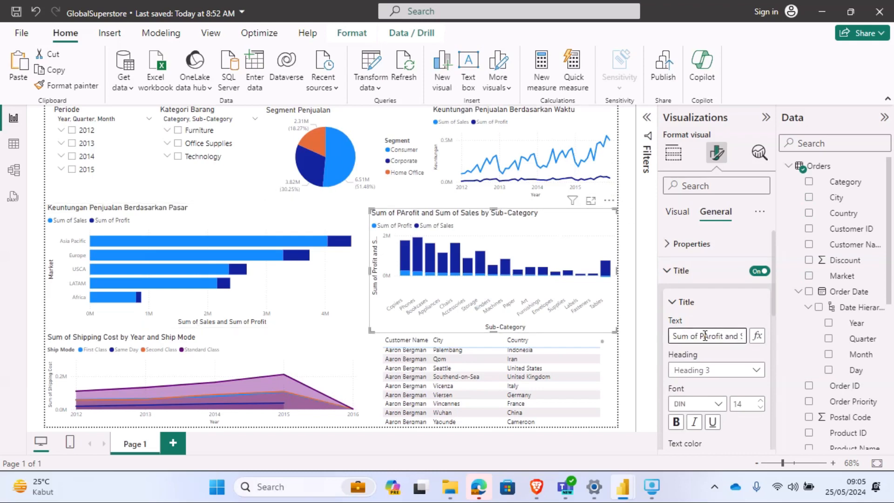
key(ctrl+a)
text(Keuntungan Penjualan Berasark)
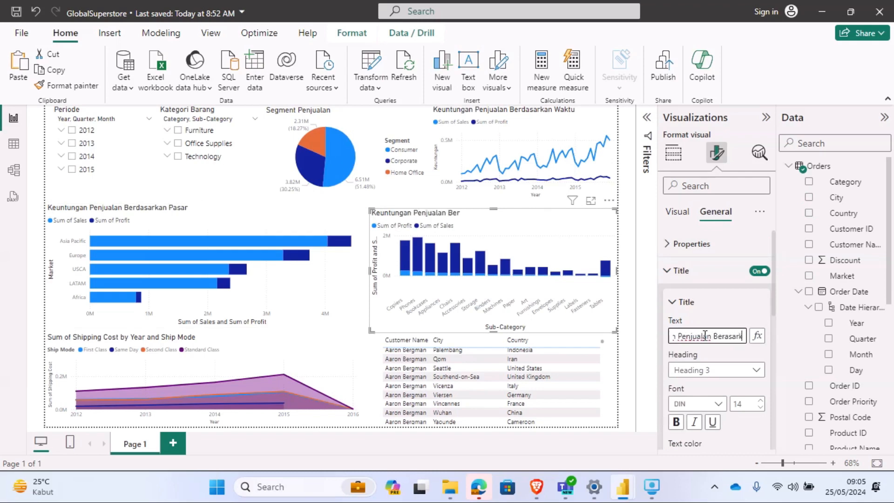
text(an Sub Kategori Barang)
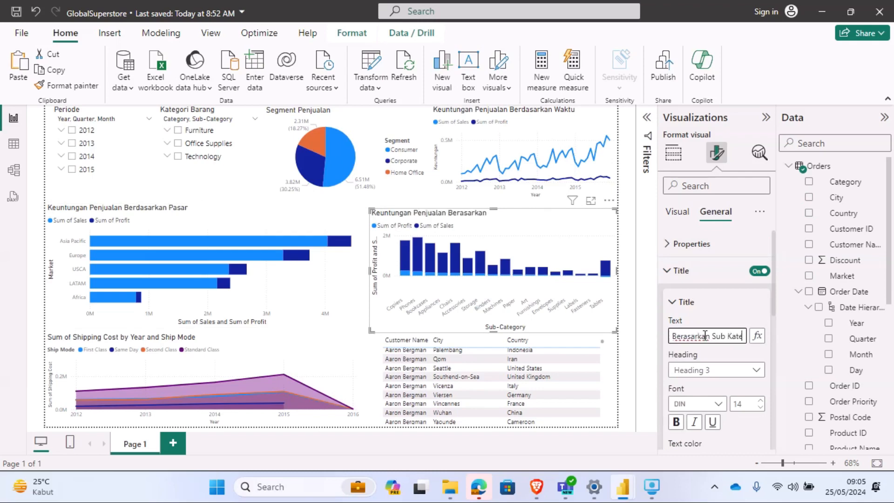
key(Left)
key(Left)
key(Left)
key(Left)
key(Left)
key(Left)
key(Left)
key(Left)
key(Left)
key(Left)
key(Left)
key(Left)
key(Left)
key(Left)
key(Left)
key(Left)
key(Left)
key(Left)
key(Left)
key(Left)
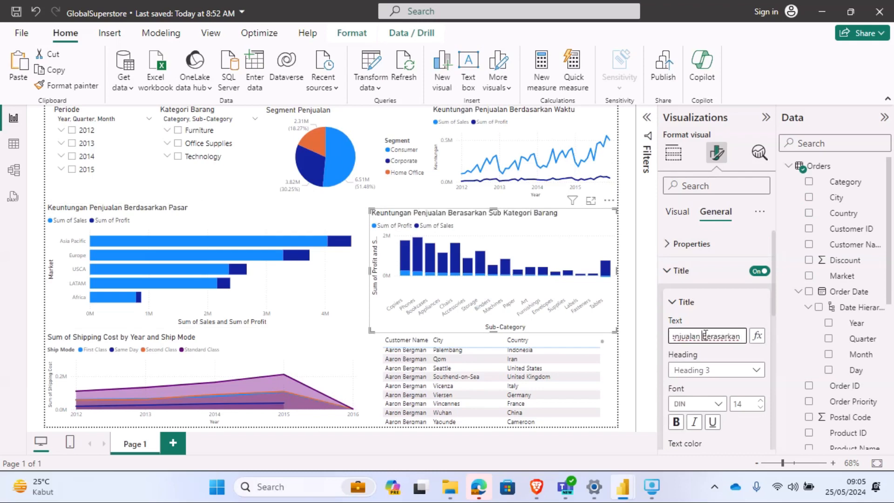
text(d)
- Set the sub-category chart's X-axis title text to "Sub Kategori"
click(678, 211)
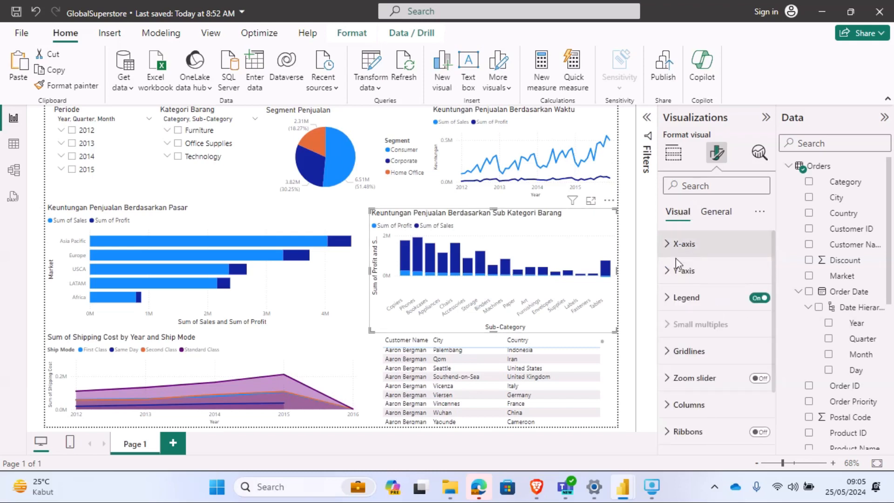
click(668, 246)
scroll(670, 254, down, 3)
click(673, 289)
click(688, 322)
text(d)
key(BackSpace)
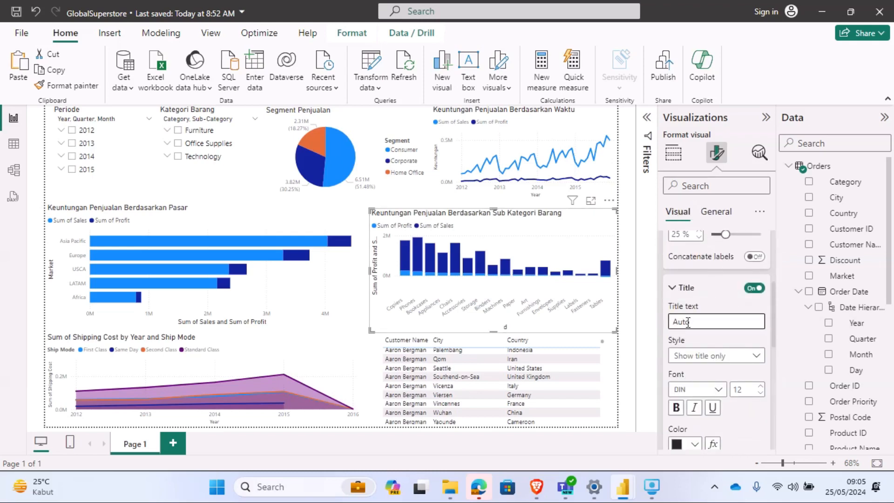
text(Sub Kategori)
click(672, 287)
- Set the sub-category chart's Y-axis title text to "Keuntungan Penjualan"
scroll(674, 301, down, 2)
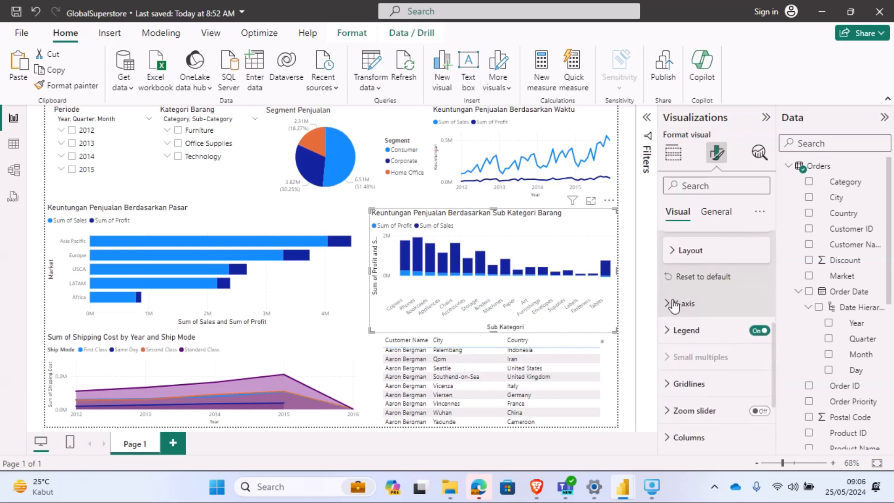
click(673, 303)
scroll(689, 326, down, 5)
click(673, 369)
click(696, 403)
text(T)
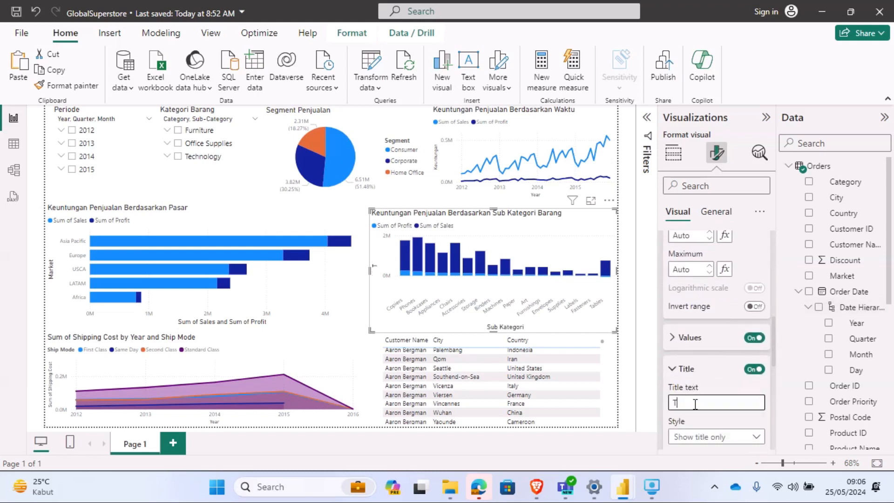
text(otal Keuntungan Penjualan)
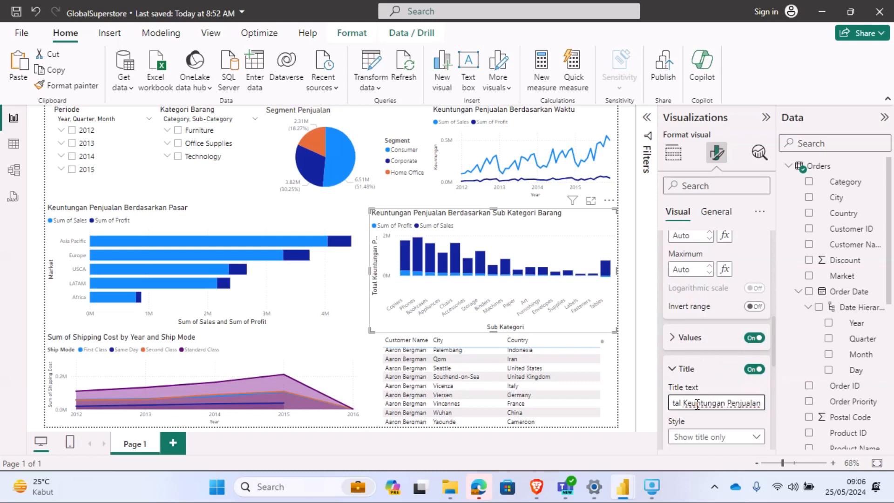
click(684, 402)
key(BackSpace)
key(BackSpace)
key(BackSpace)
key(BackSpace)
key(BackSpace)
key(BackSpace)
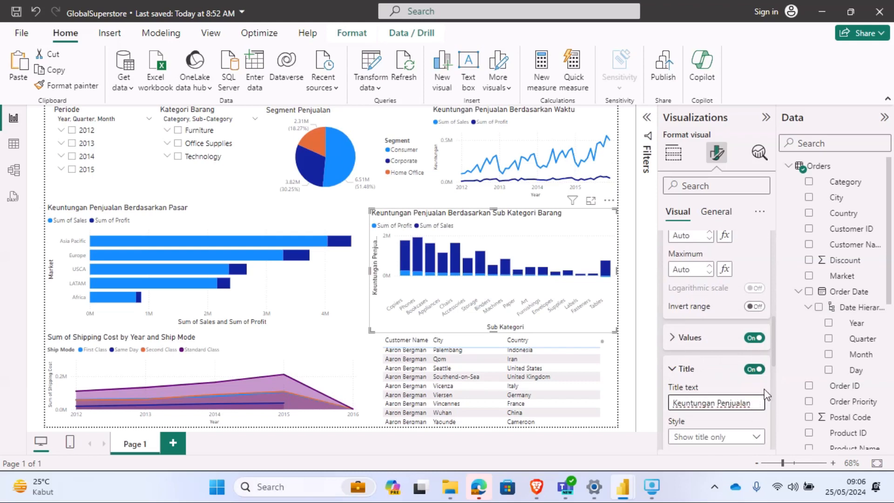
- Make the sub-category column chart slightly taller by extending its lower edge down to the customer table
scroll(773, 367, down, 3)
scroll(773, 367, down, 3)
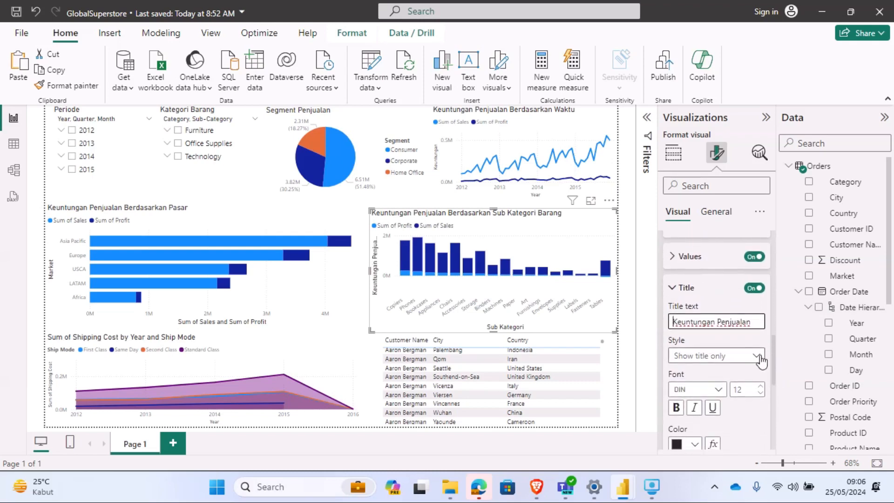
scroll(774, 385, down, 3)
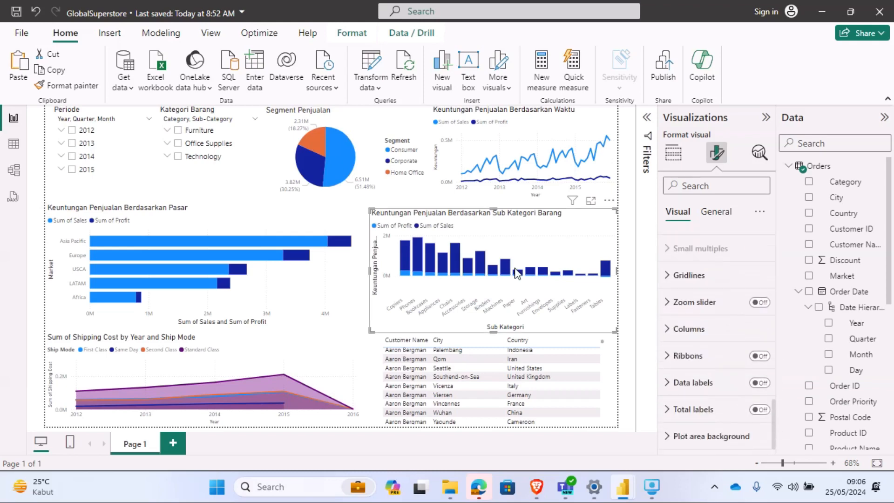
drag(494, 332, 496, 339)
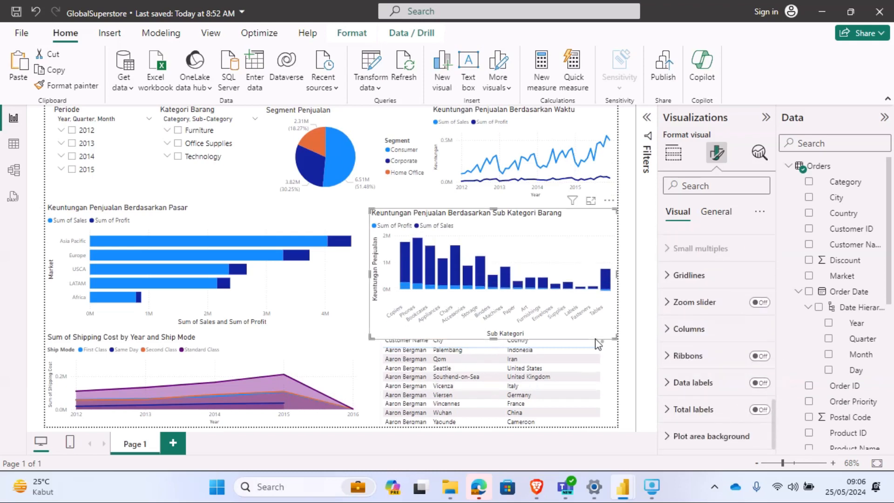
- Lower the customer table's top edge so that it starts just beneath the sub-category chart
click(610, 357)
click(597, 325)
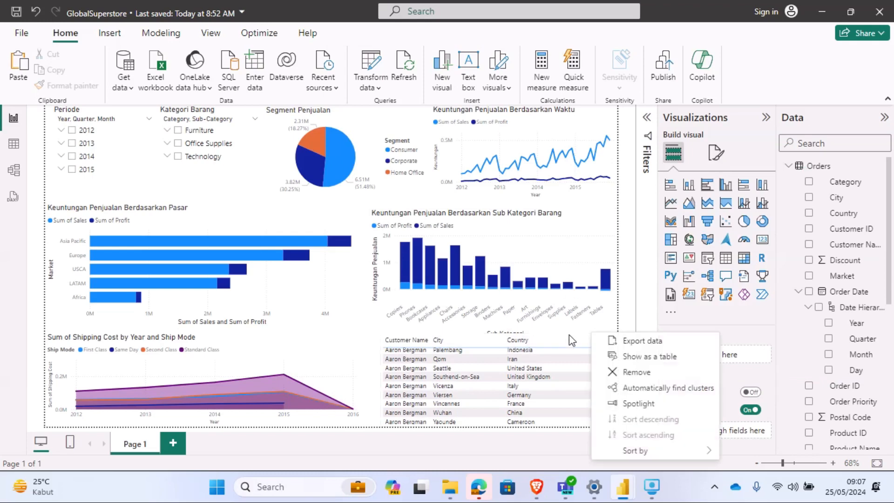
click(569, 334)
click(589, 382)
drag(494, 334, 494, 341)
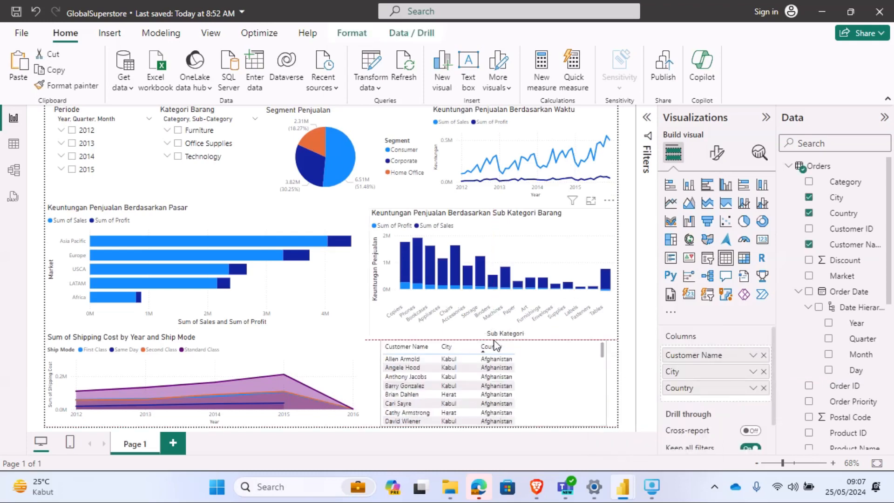
- Sort the customer table by Country in descending order
click(484, 350)
right_click(484, 350)
click(561, 334)
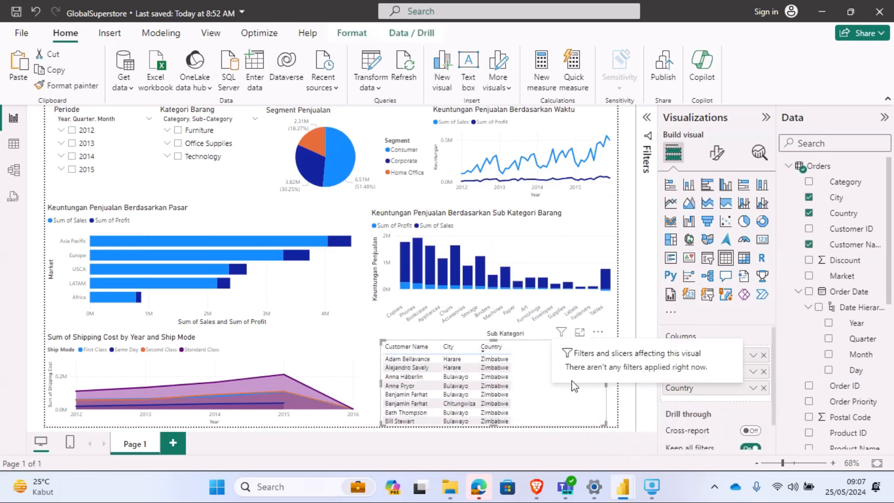
- Give the customer table the title "Konsumen"
click(717, 152)
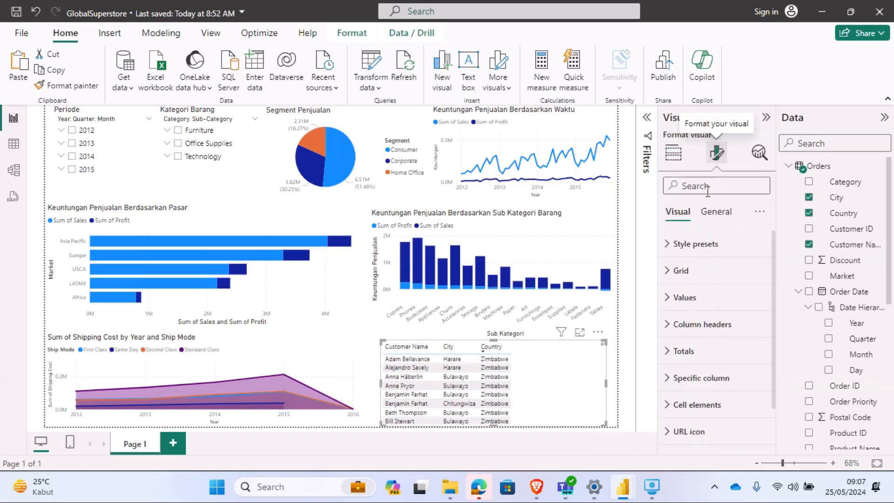
click(716, 212)
click(697, 266)
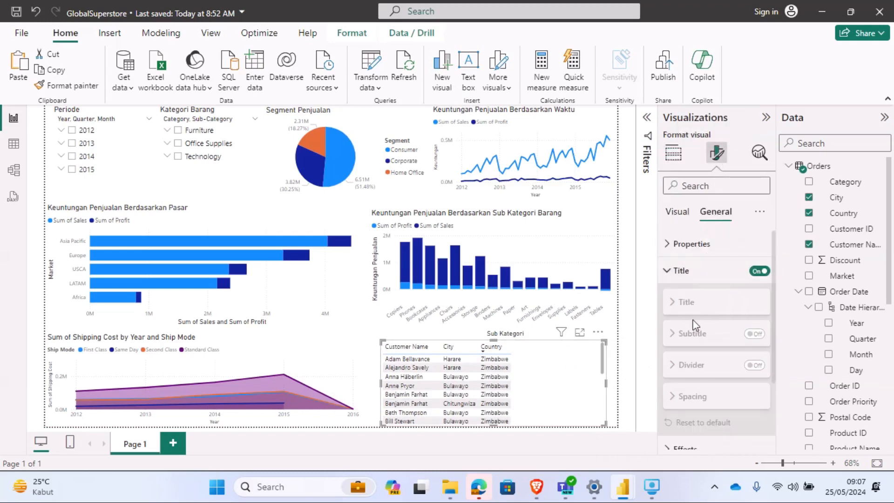
text(Konsumen)
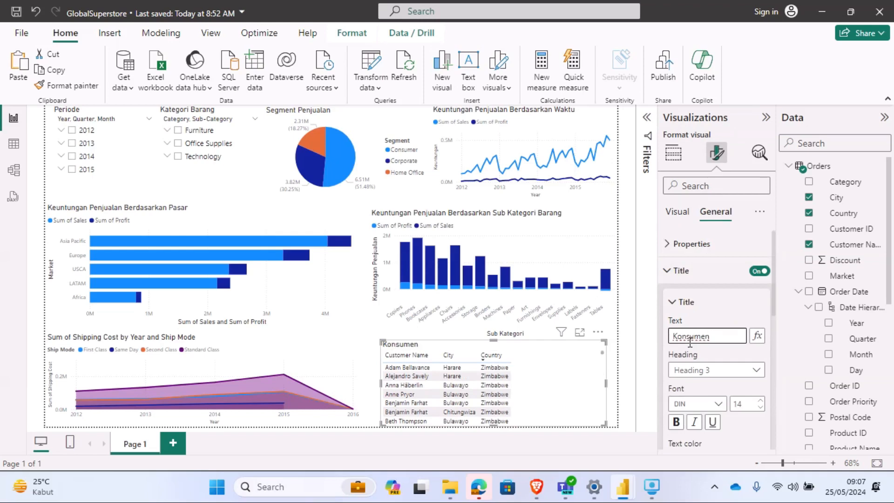
- Sort the customer table by Country in ascending order
click(484, 358)
click(597, 332)
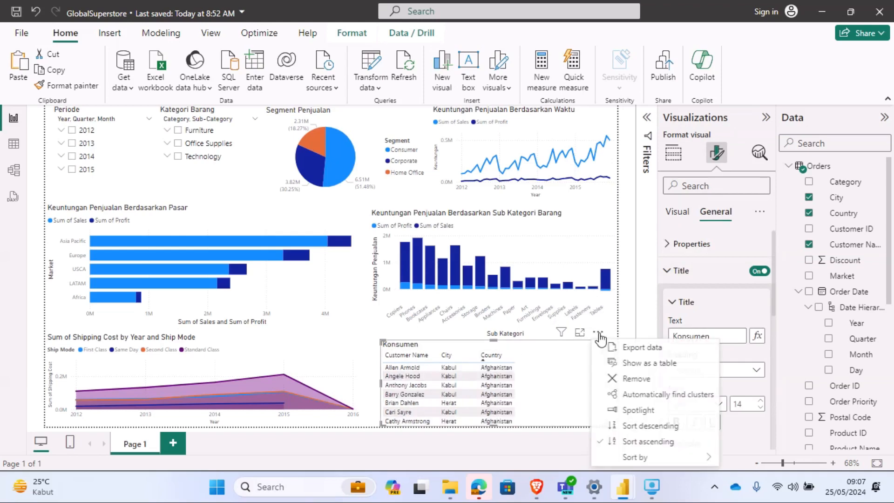
click(586, 390)
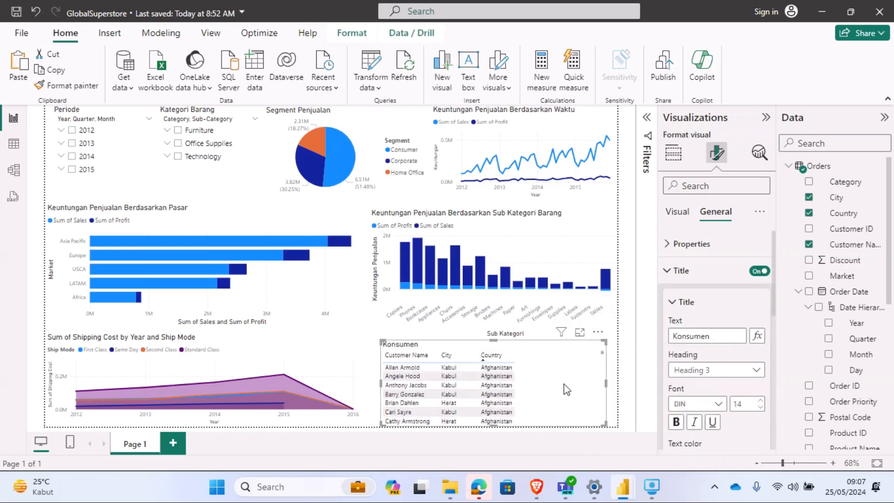
- Change the shipping cost chart's title to "Total Biaya Pengiriman Berdasarkan Waktu dan Mode"
click(350, 375)
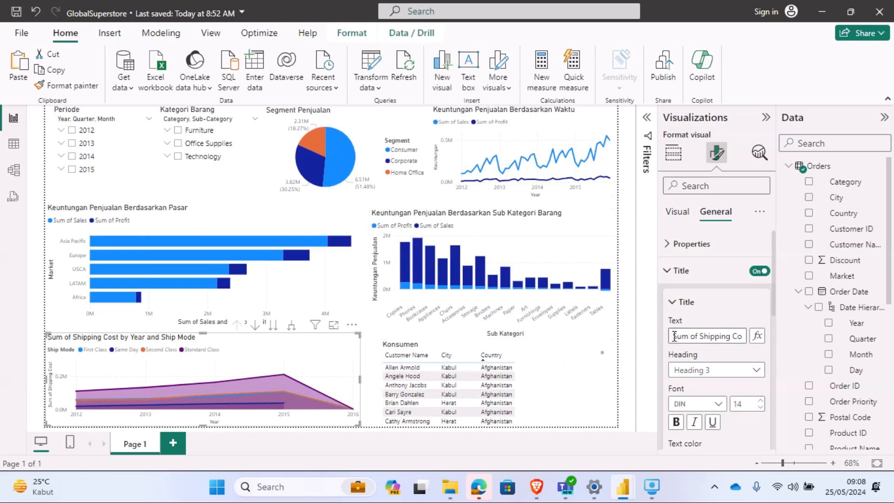
triple_click(706, 336)
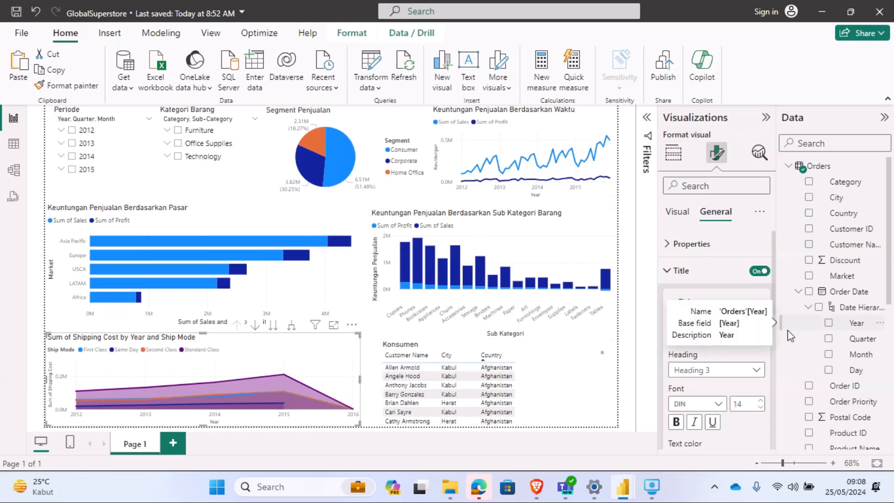
text(Tota)
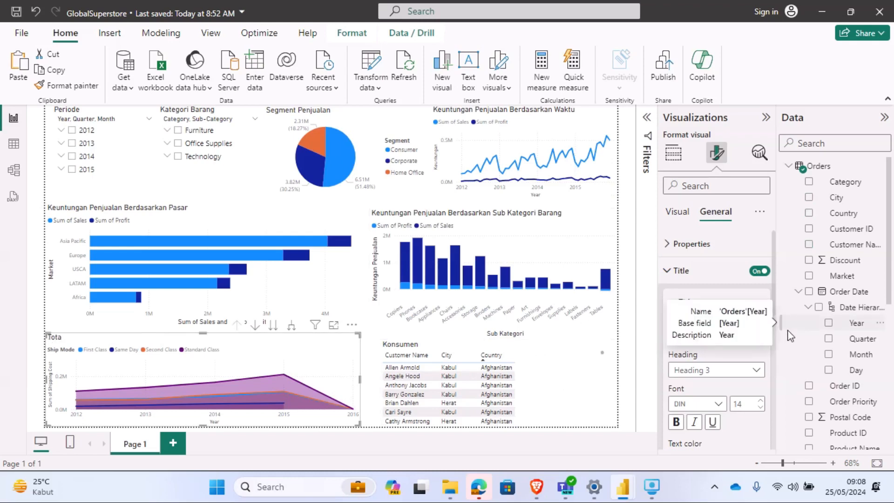
text(l Biaya Pengimiman Berdasarkan Waktu dan Mode)
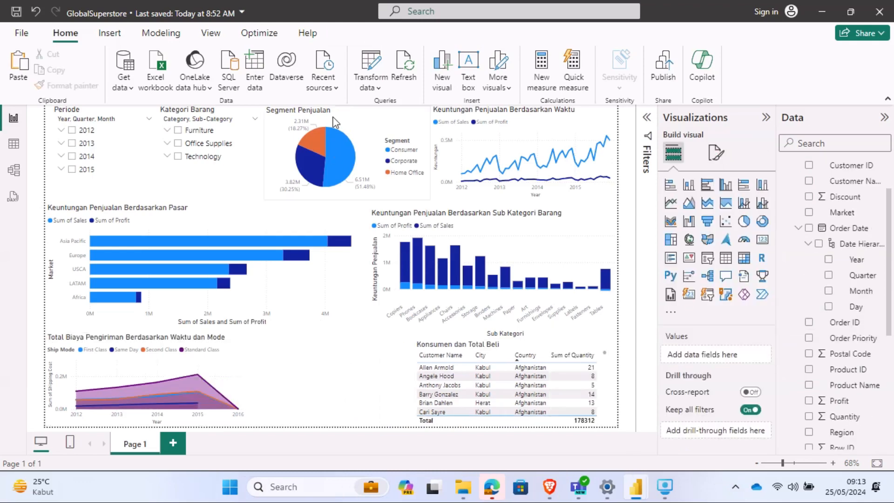
- Move the Segment Penjualan pie chart into the gap between the shipping cost chart and the customer table
drag(358, 193, 341, 419)
click(370, 144)
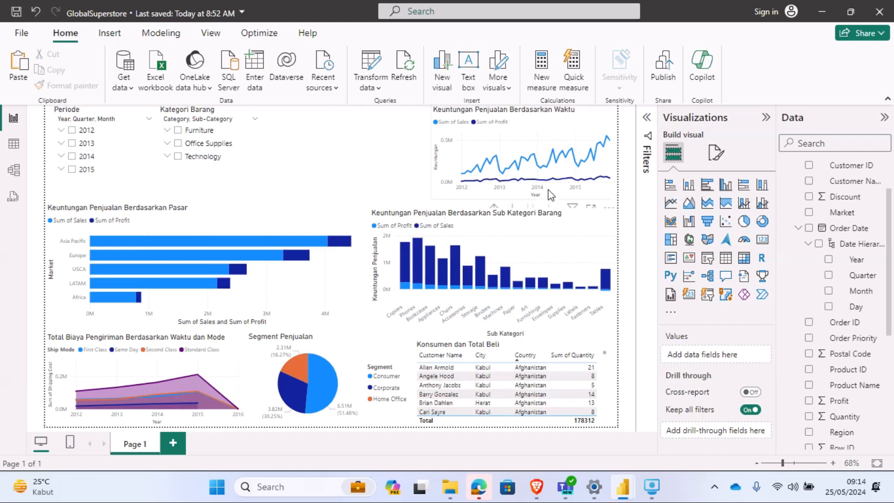
- Add a Discount slicer beside the Kategori Barang slicer, widen it towards the line chart and reduce its height
click(709, 258)
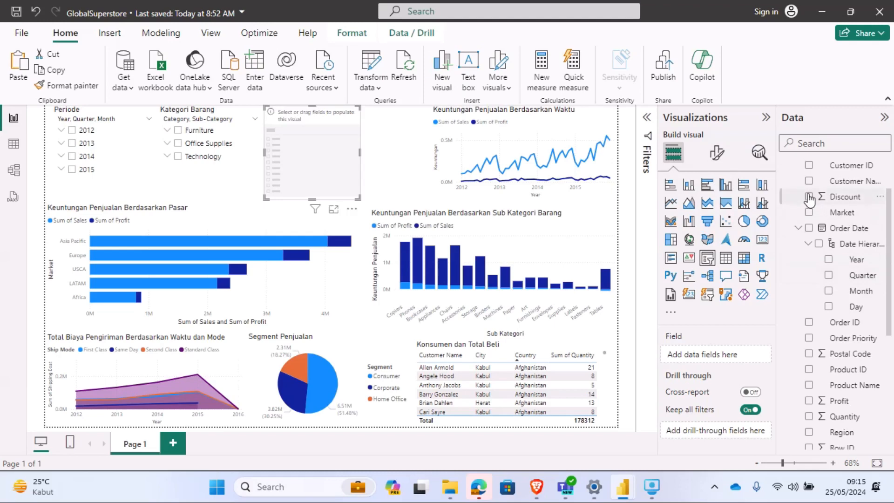
click(809, 197)
drag(360, 152, 406, 161)
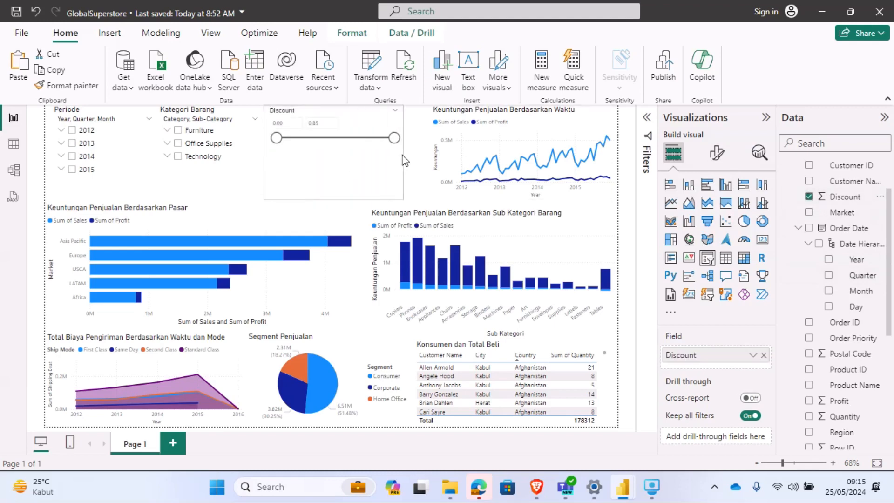
drag(335, 200, 334, 150)
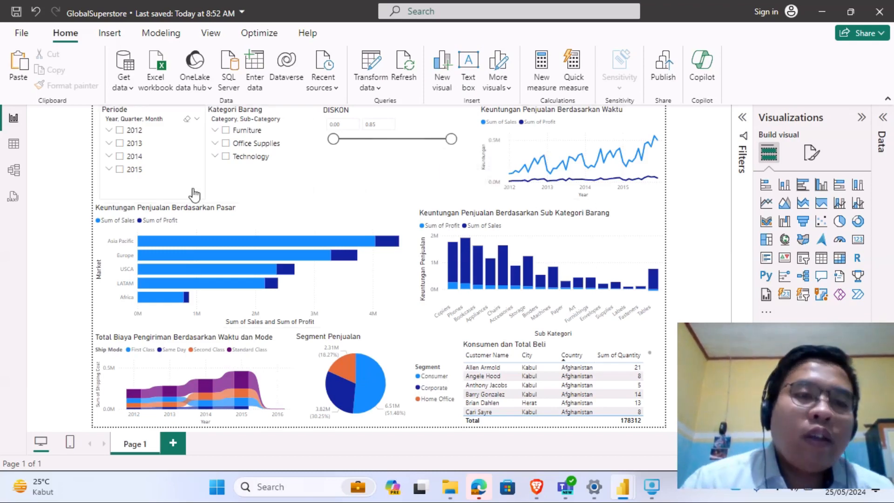
- Filter the report to 2012 with the Periode slicer and highlight the July 2012 point on the line chart
click(120, 132)
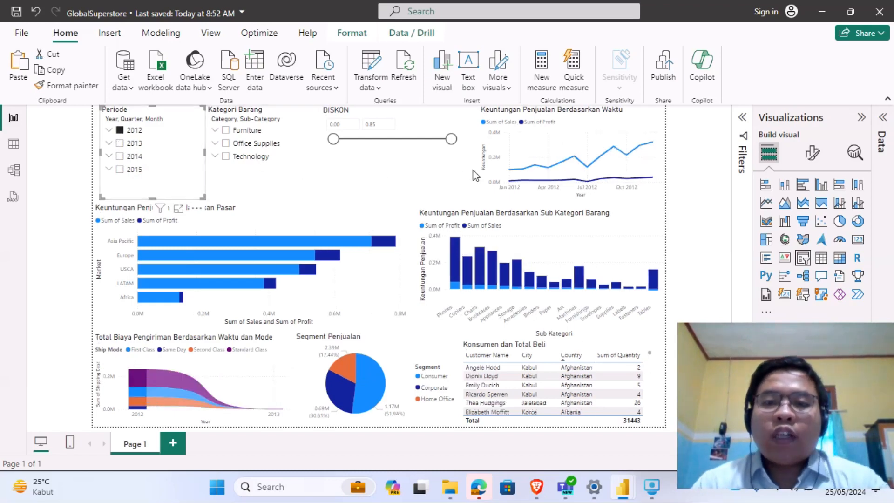
mouse_move(516, 173)
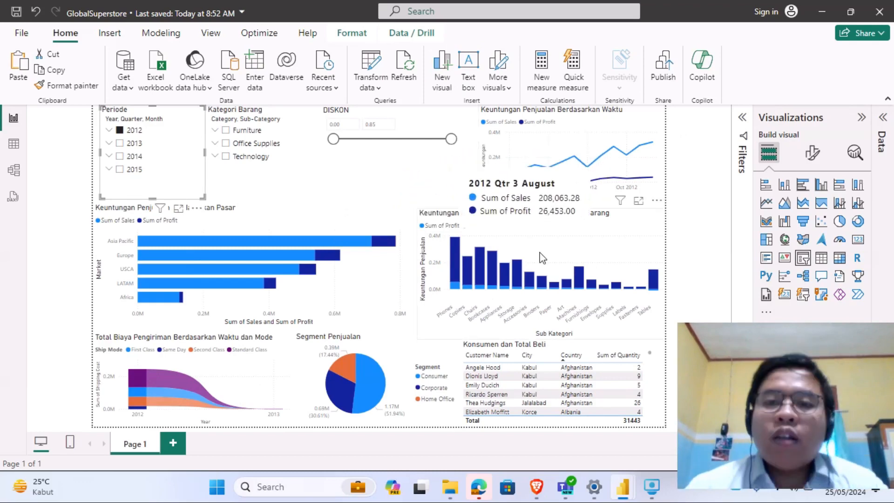
click(588, 168)
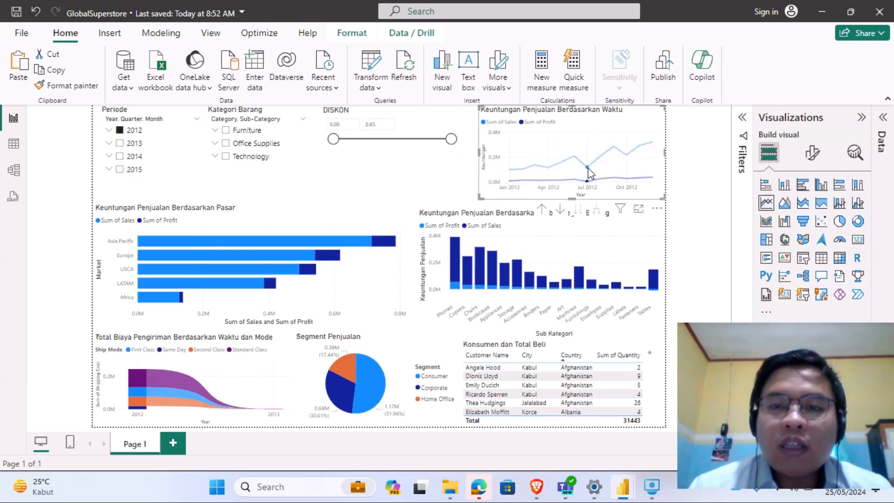
- Switch the Periode slicer through 2013, 2014 and 2015 to compare the yearly sales and profit
click(120, 144)
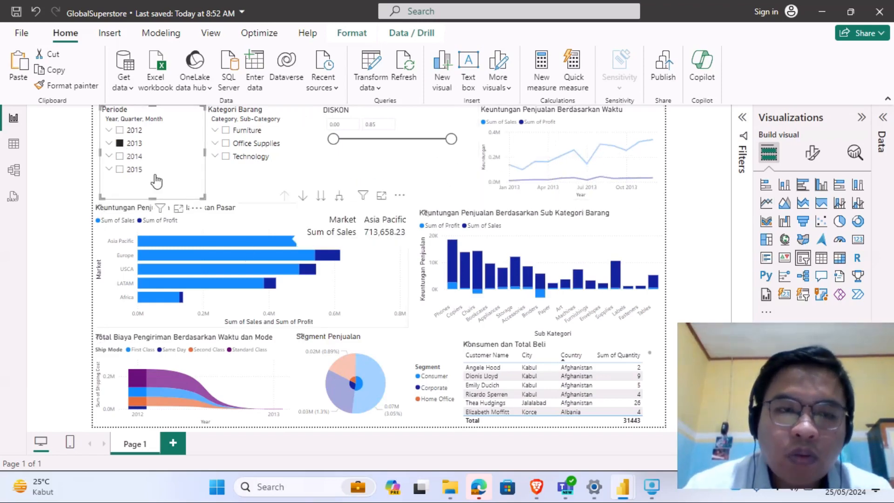
click(120, 157)
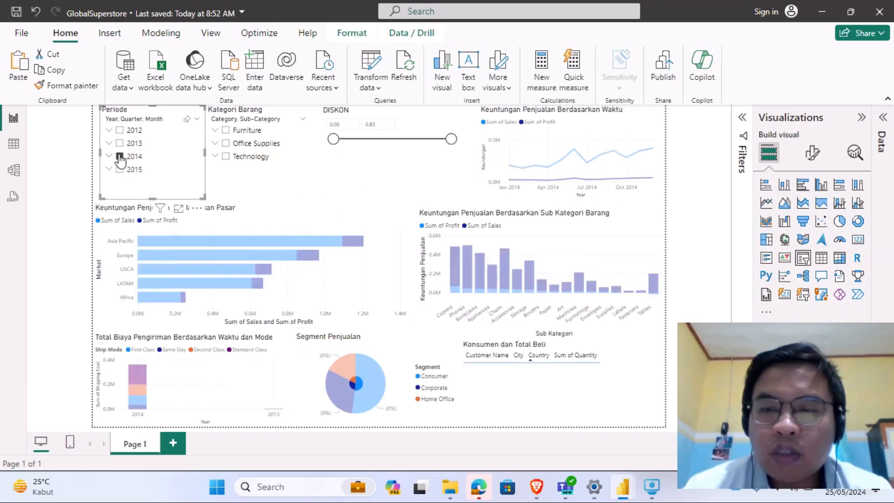
click(120, 170)
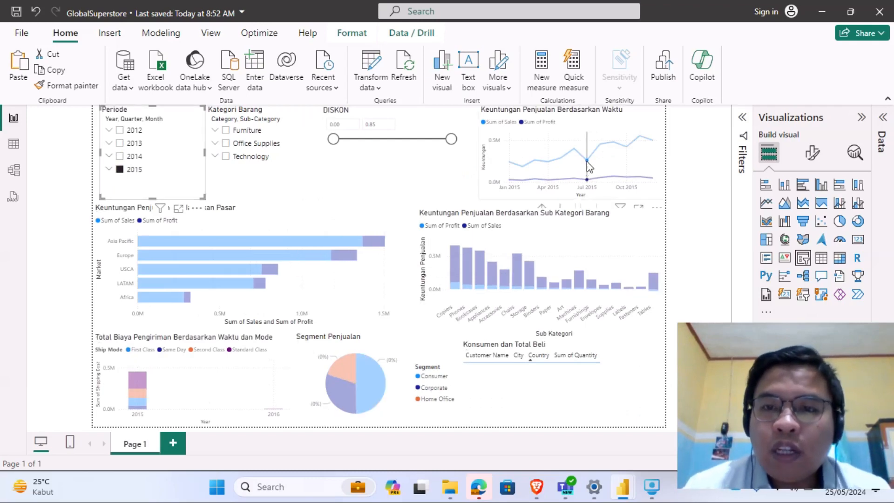
- Switch the Periode slicer back through 2014, 2013 and 2012 to compare the yearly charts, and clear the year filter
mouse_move(589, 165)
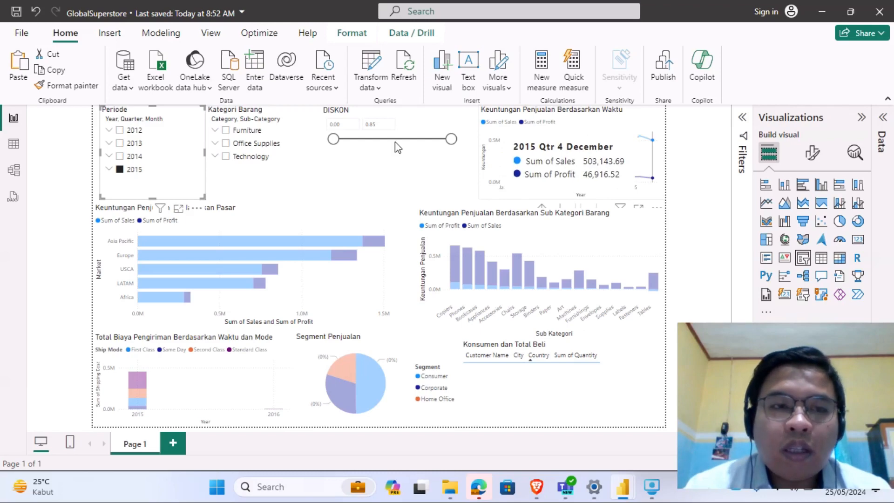
click(120, 157)
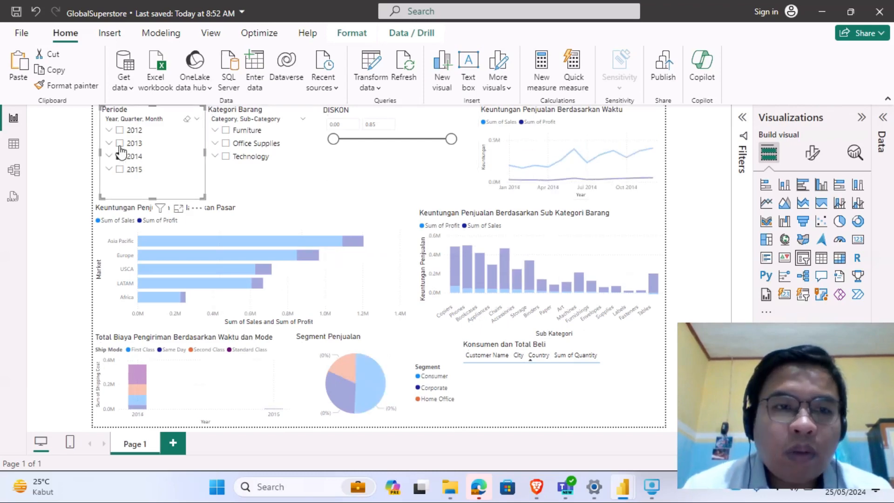
click(120, 143)
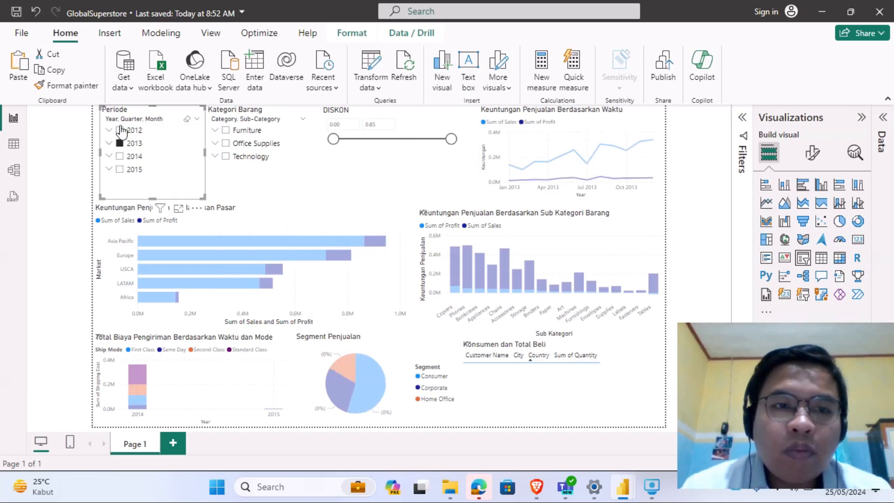
click(120, 131)
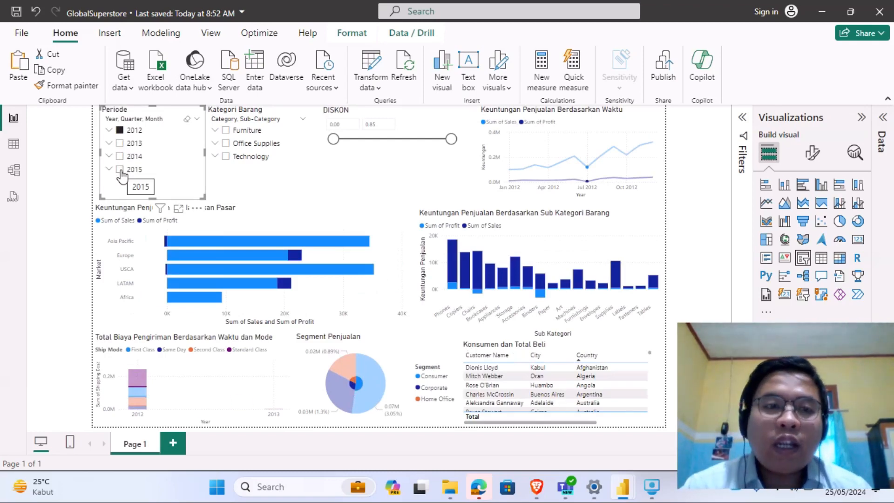
click(121, 131)
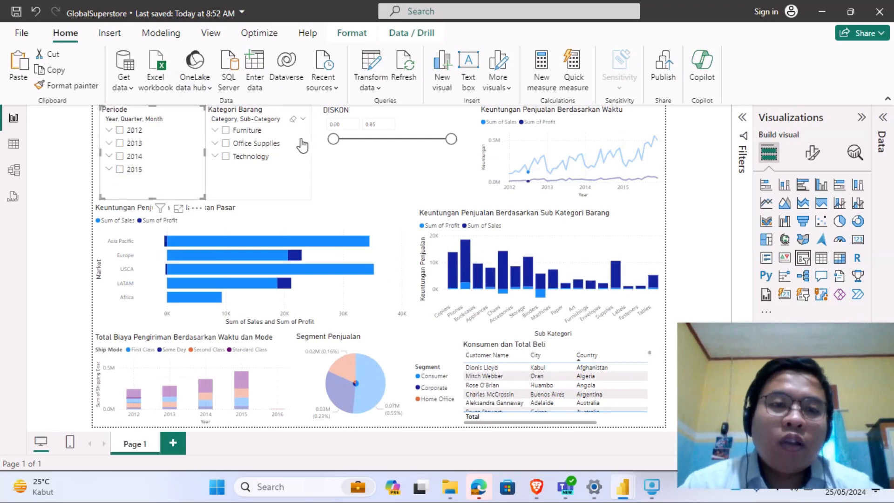
- Filter the report to Furniture in 2015 and clear the data point highlight on the Keuntungan Penjualan Berdasarkan Waktu line chart
click(226, 131)
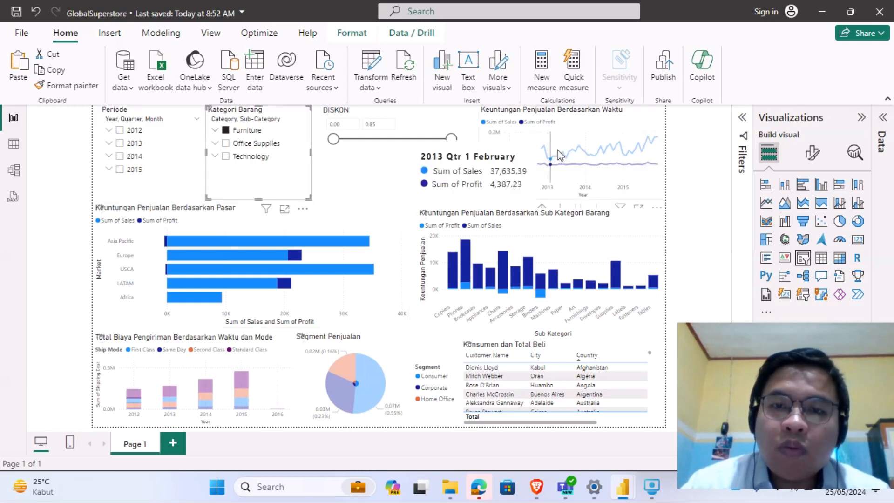
click(579, 148)
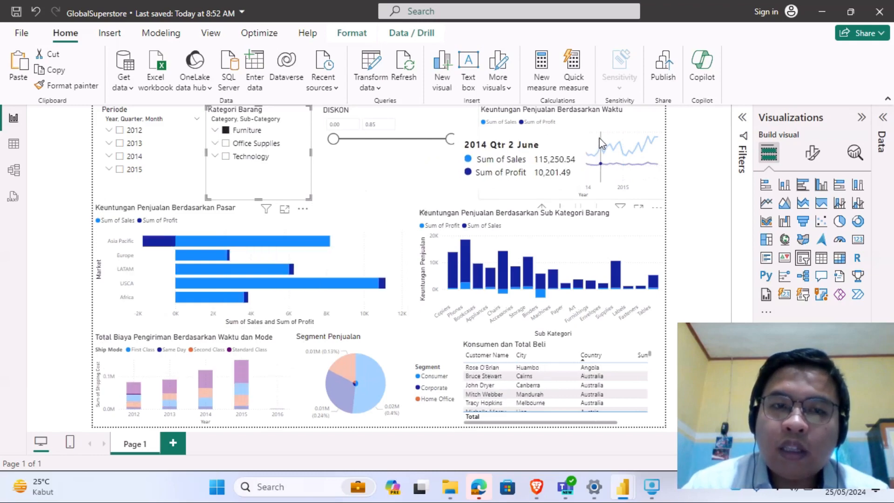
click(120, 169)
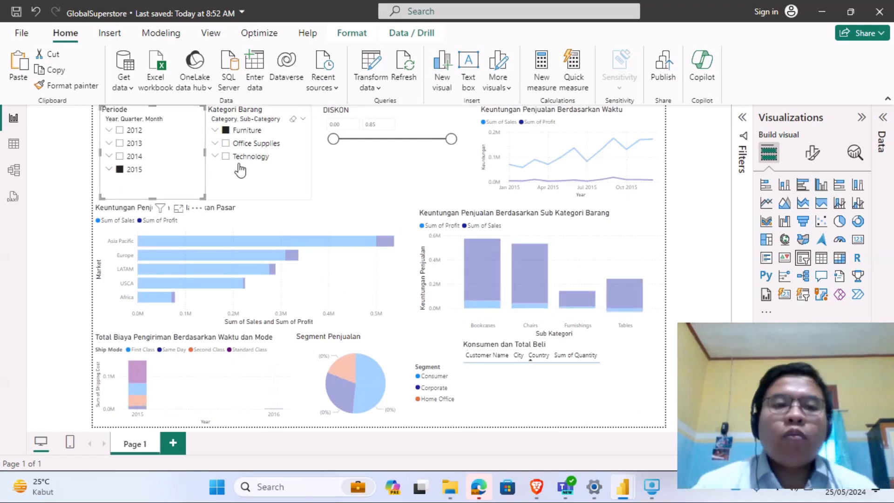
click(354, 170)
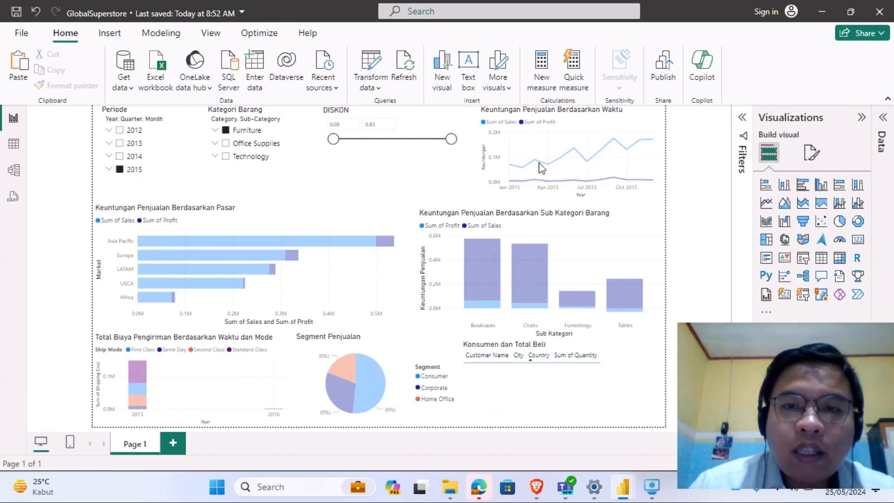
click(596, 131)
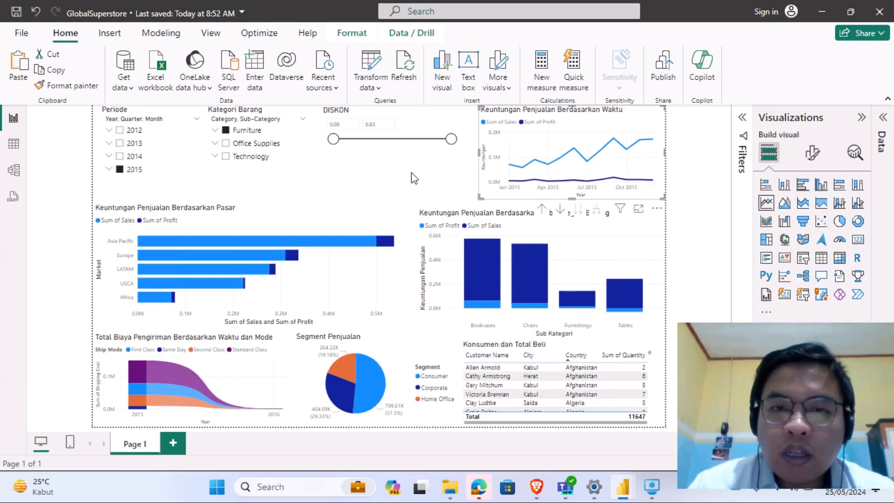
mouse_move(488, 259)
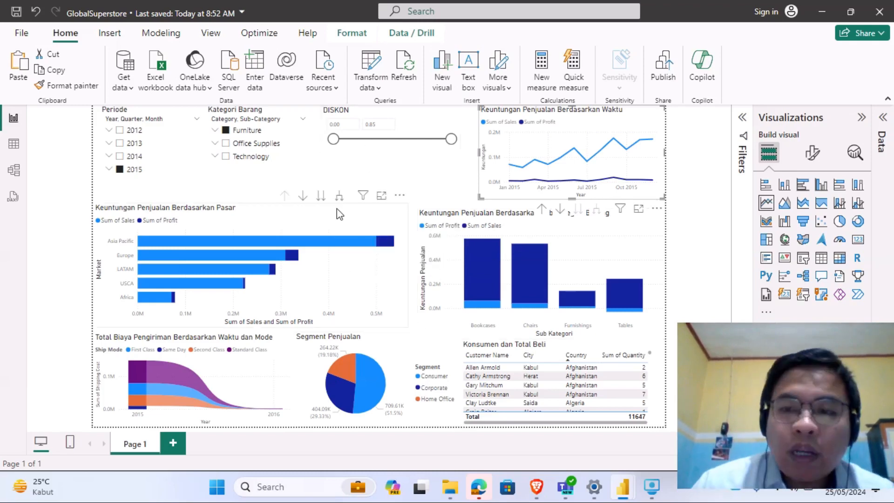
- Replace the Furniture and 2015 filters with 2014 and raise the DISKON slicer's minimum to 0.37
click(225, 130)
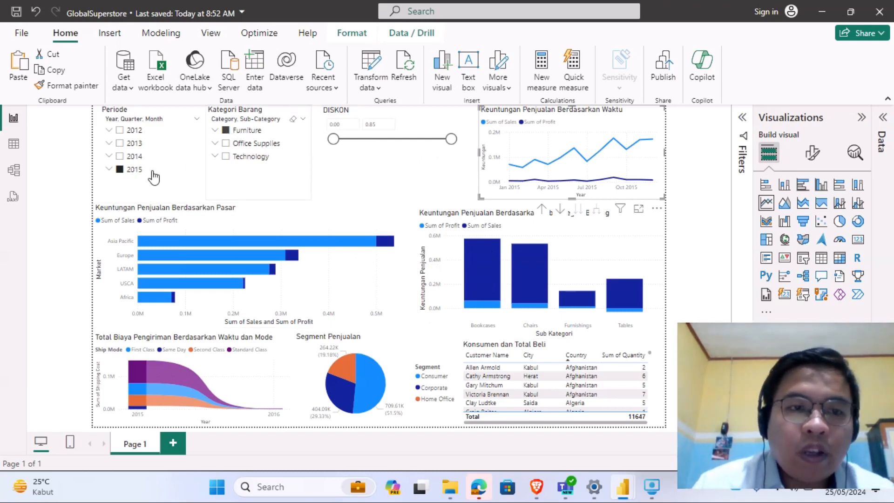
click(120, 170)
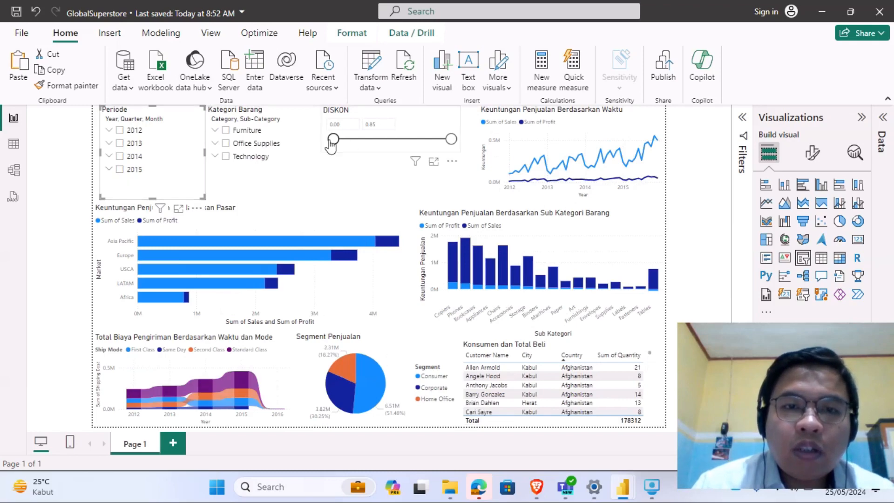
click(120, 157)
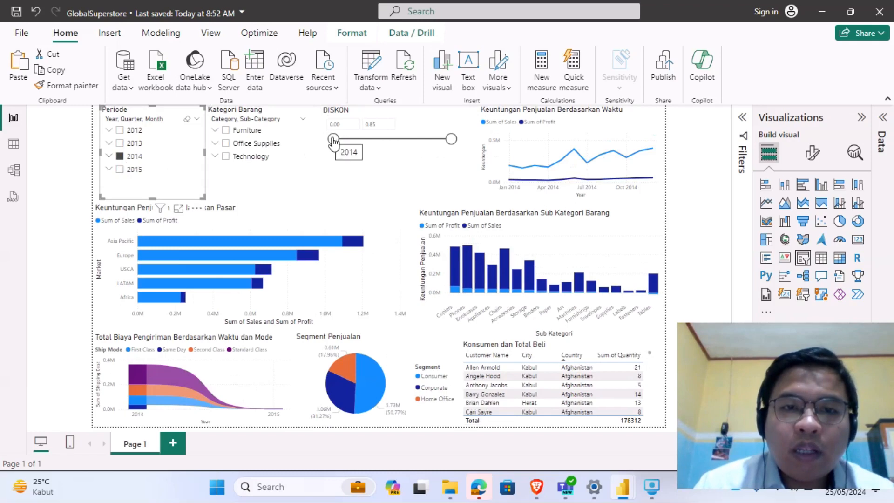
drag(334, 139, 389, 148)
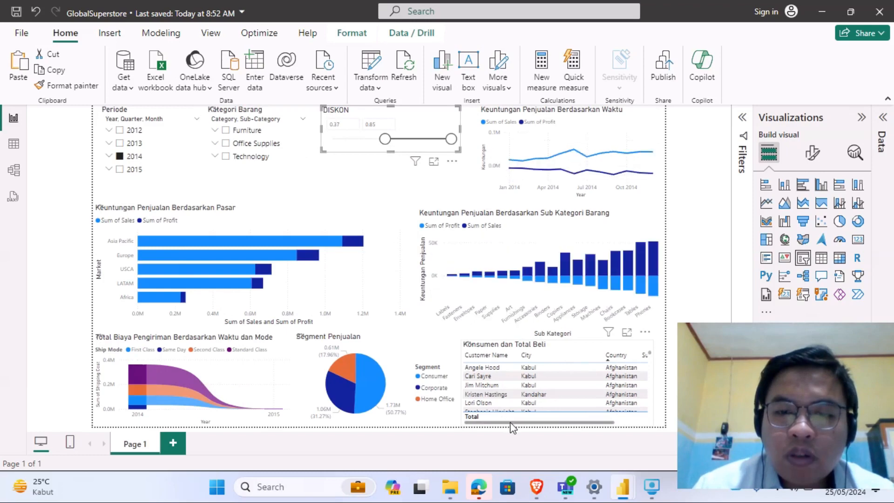
- View the Sum of Quantity column of the Konsumen dan Total Beli table and undo the accidental move of the table
drag(507, 423, 583, 435)
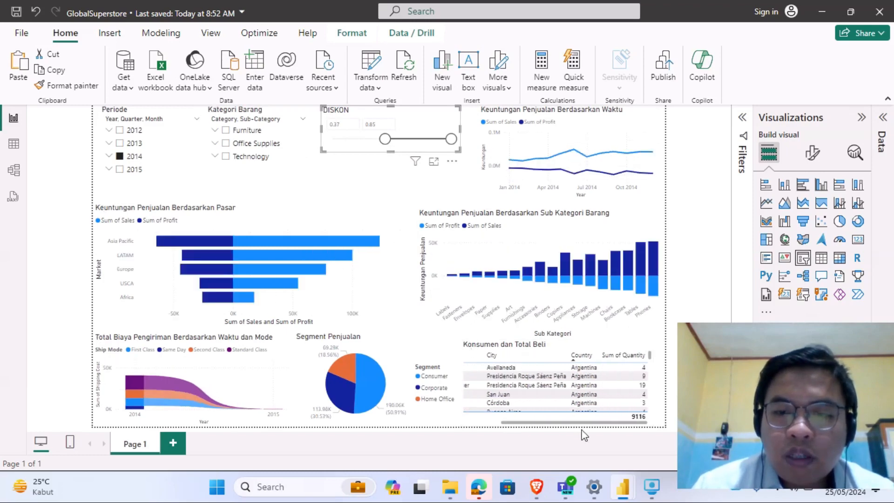
click(554, 425)
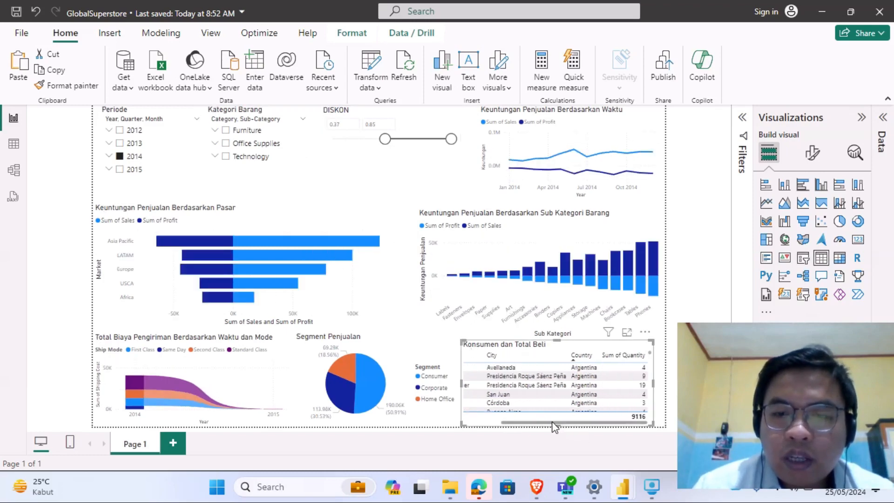
drag(548, 425, 515, 425)
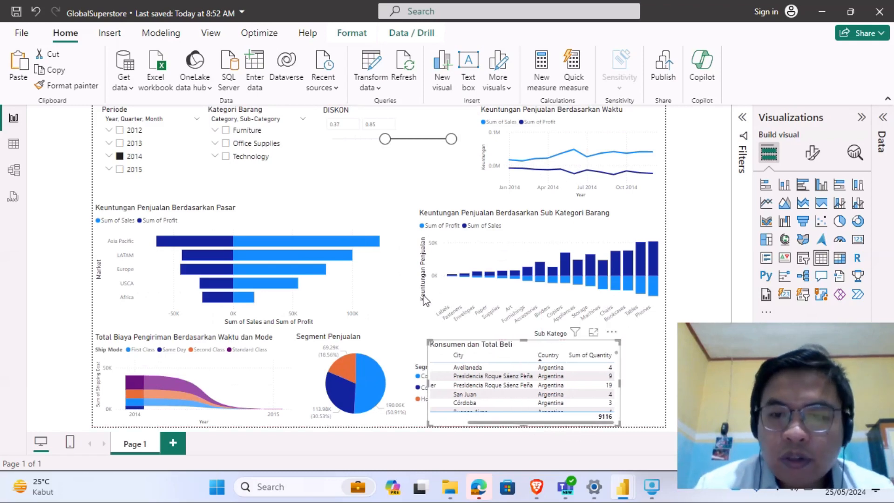
key(ctrl+z)
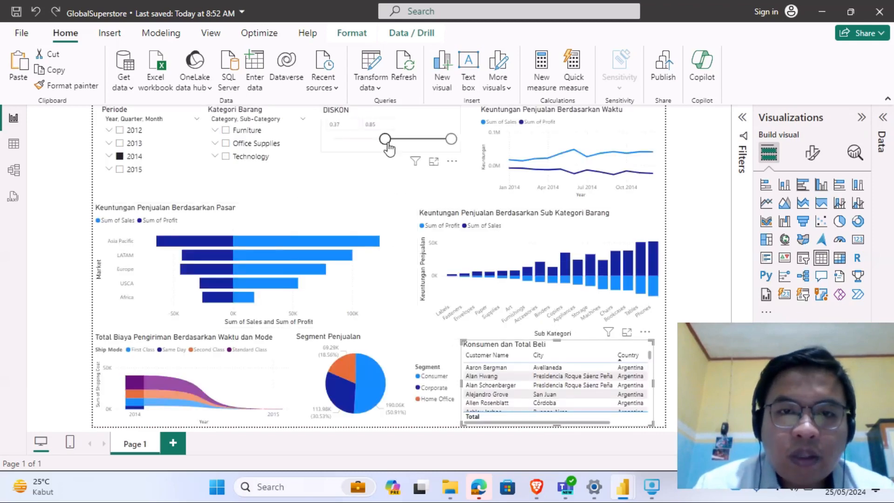
- Compare the 2014 charts at a DISKON minimum of 0.40, restore the minimum to 0.00 and clear the 2014 filter
drag(389, 143, 338, 146)
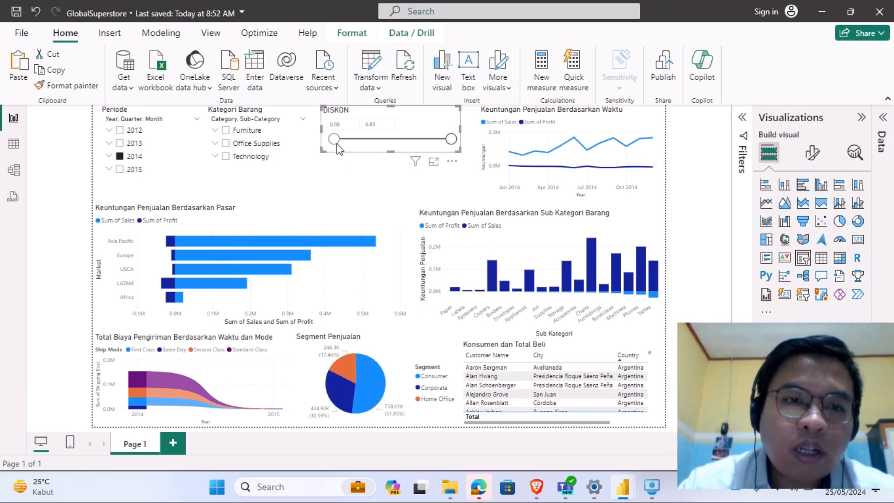
drag(338, 145, 390, 139)
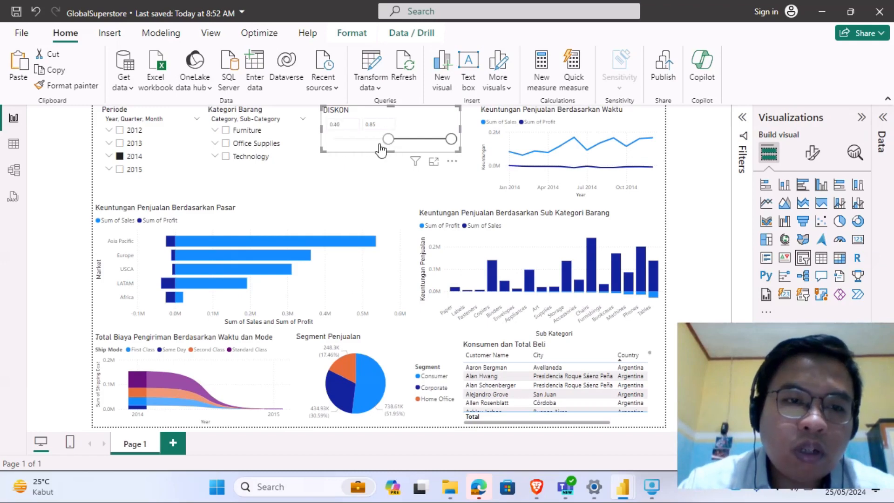
mouse_move(236, 260)
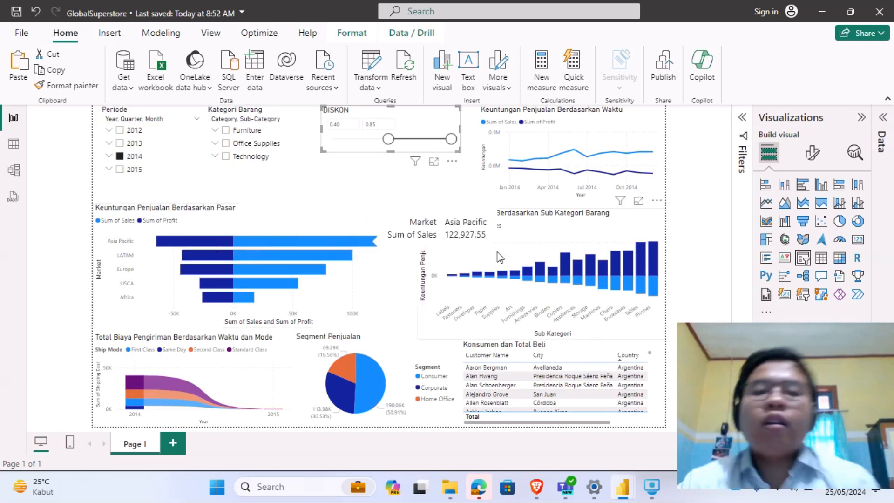
drag(388, 139, 333, 139)
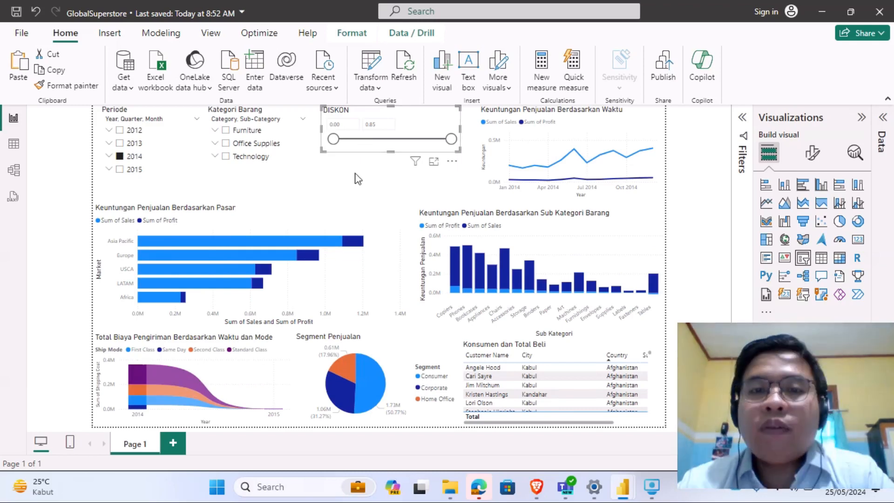
click(373, 200)
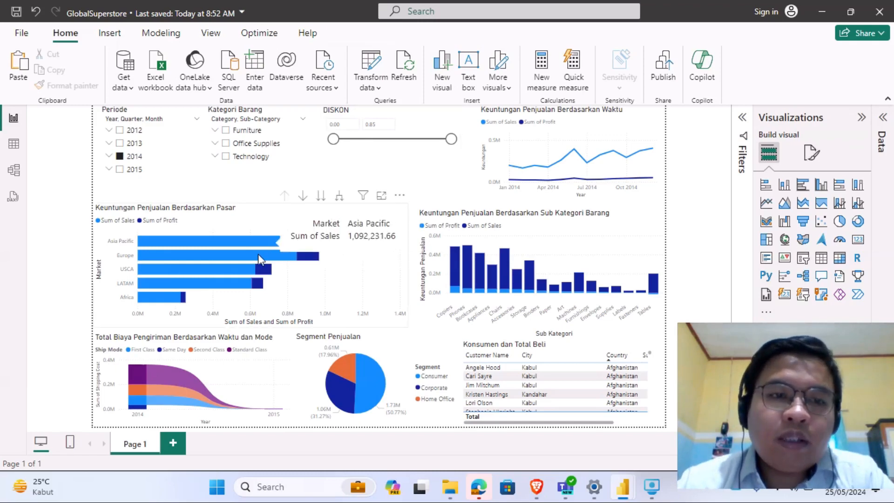
click(120, 157)
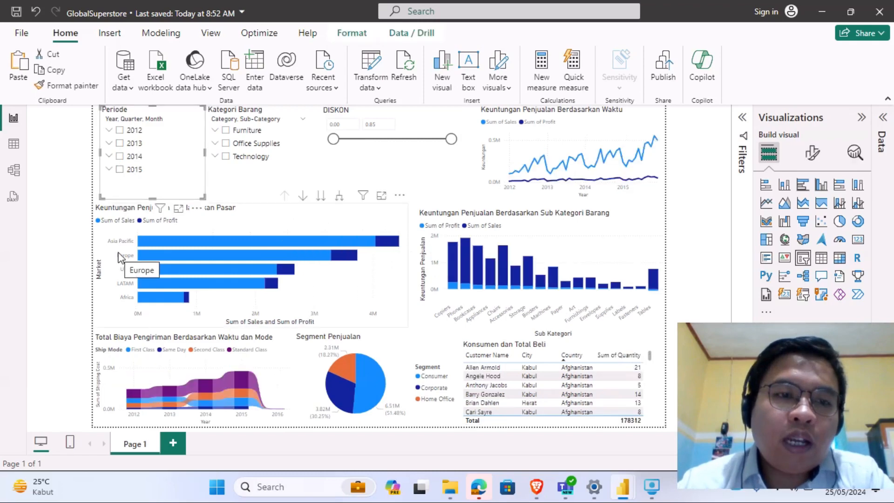
- Drill down into Asia Pacific on the Keuntungan Penjualan Berdasarkan Pasar chart and examine sales and profit by country
mouse_move(144, 268)
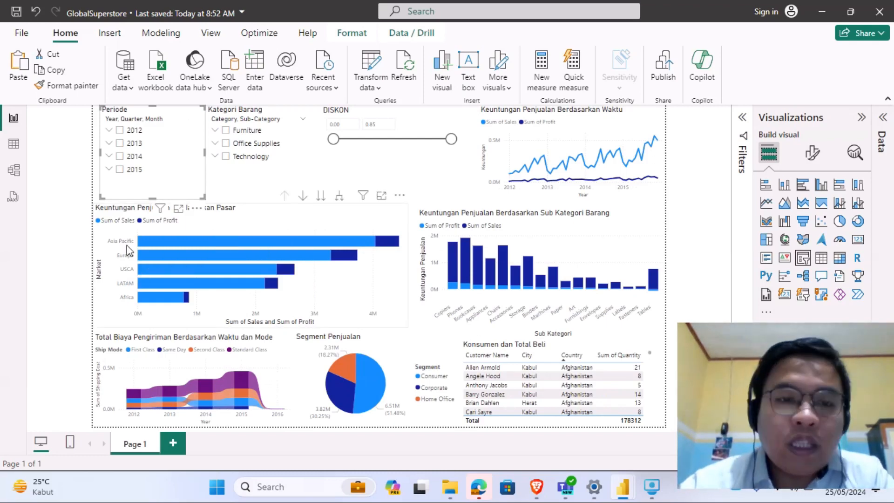
mouse_move(205, 239)
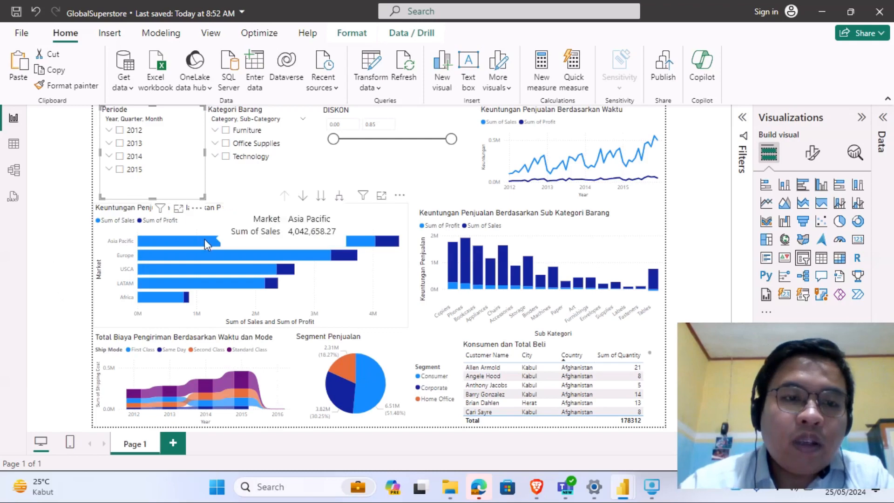
right_click(247, 240)
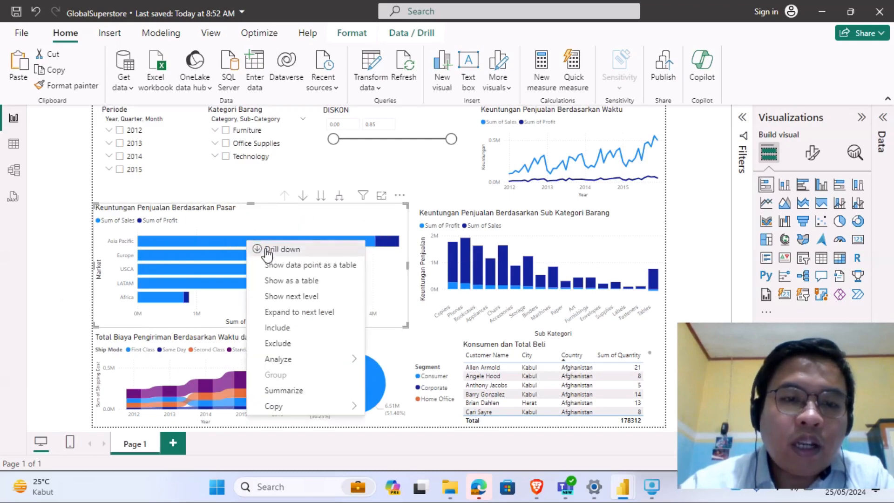
click(265, 252)
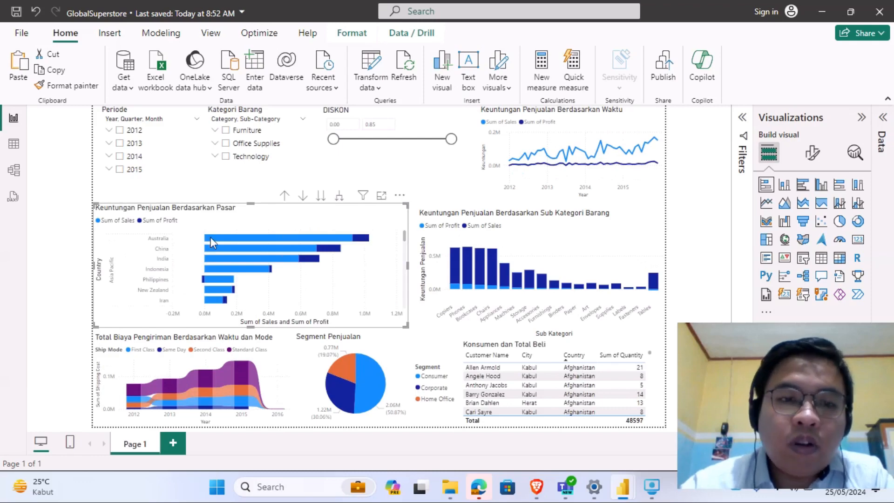
mouse_move(222, 239)
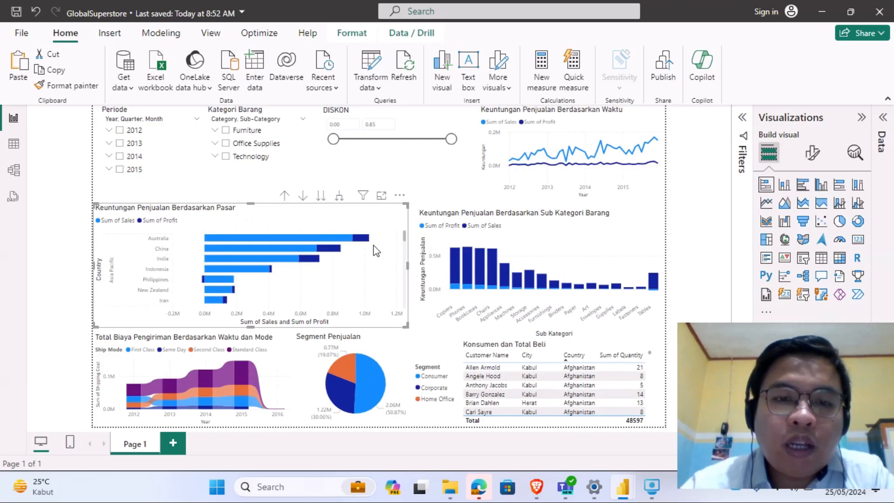
mouse_move(368, 246)
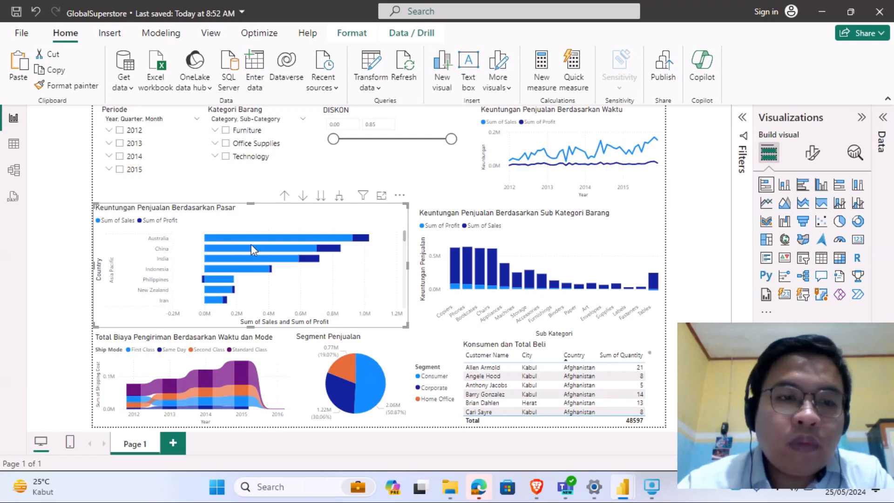
mouse_move(223, 282)
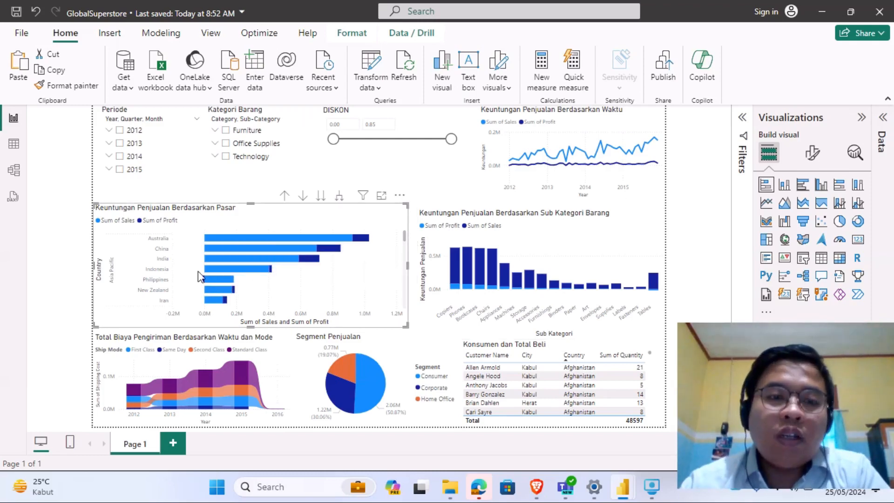
- Drill the Keuntungan Penjualan Berdasarkan Pasar chart back up to the market level and select the Sub Kategori Barang chart
right_click(266, 238)
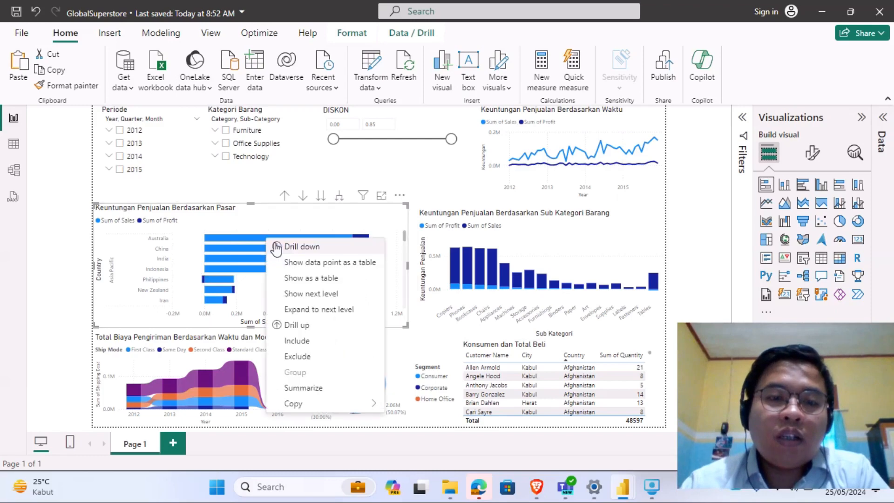
click(300, 325)
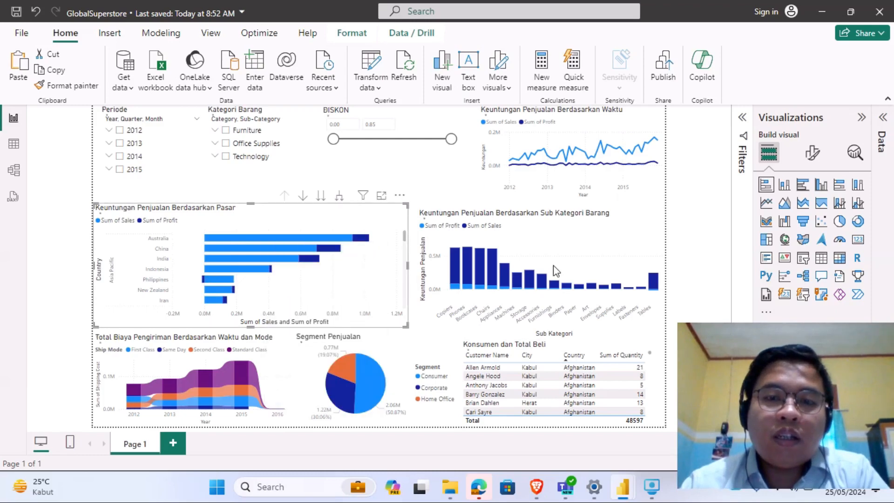
click(585, 247)
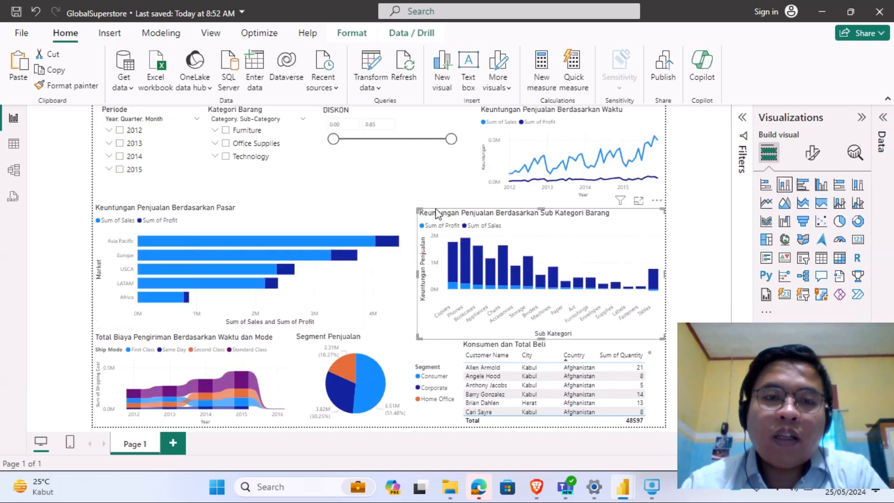
- Filter Kategori Barang by the Accessories sub-category and by the whole Technology category, and examine the Sub Kategori Barang chart
click(215, 156)
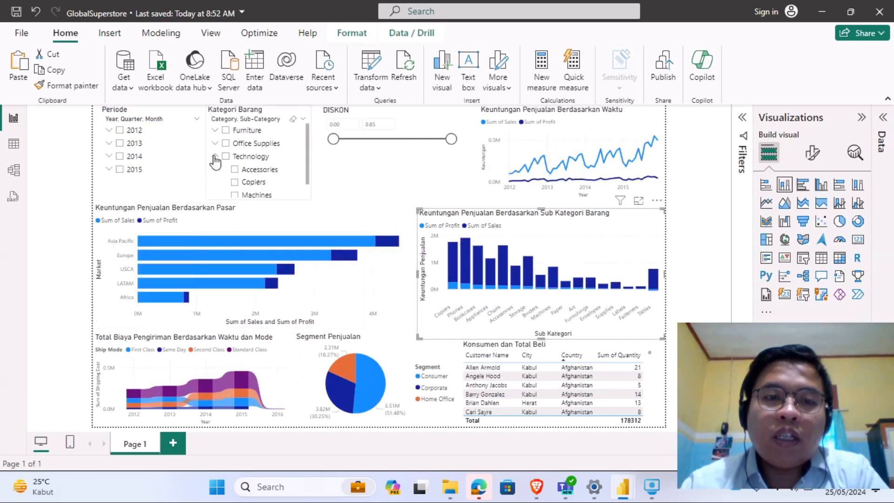
click(235, 170)
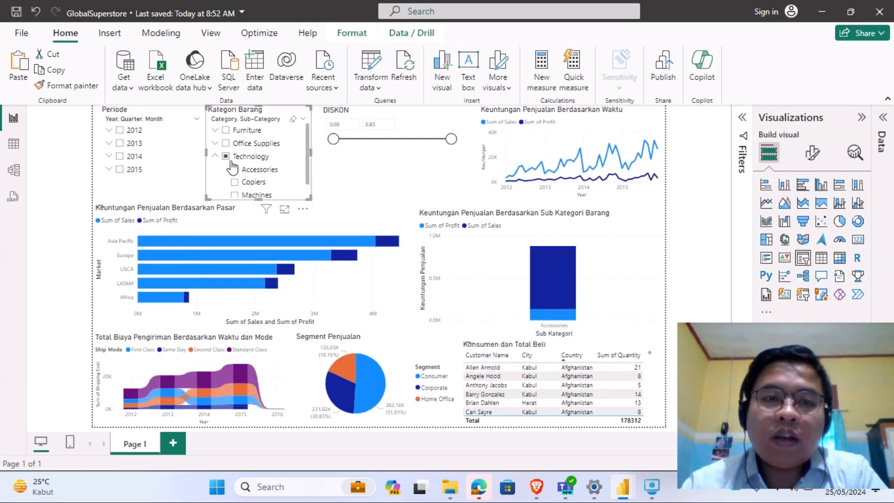
click(225, 157)
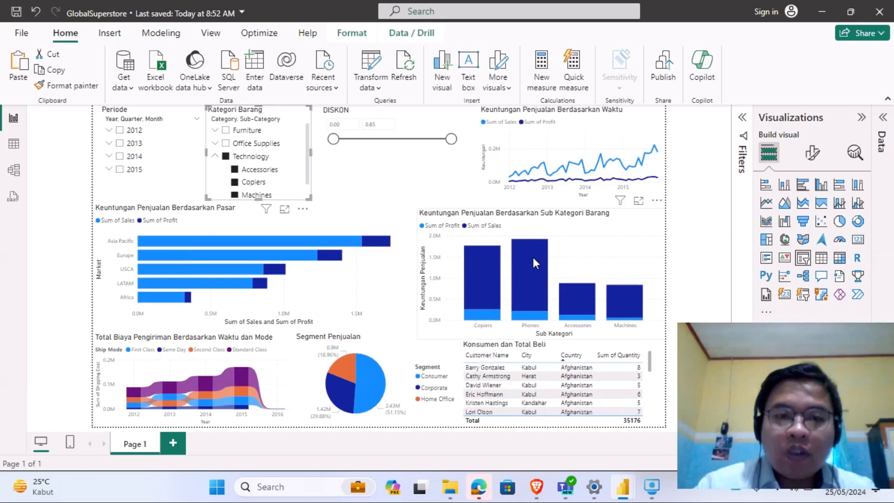
mouse_move(533, 257)
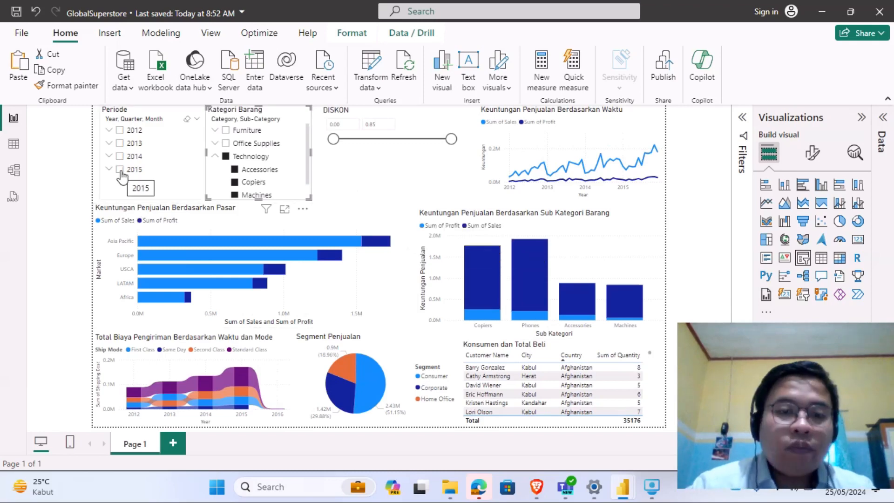
- Compare the Total Biaya Pengiriman Berdasarkan Waktu dan Mode chart for 2014, 2013 and 2012, and clear the year and Technology filters
mouse_move(127, 377)
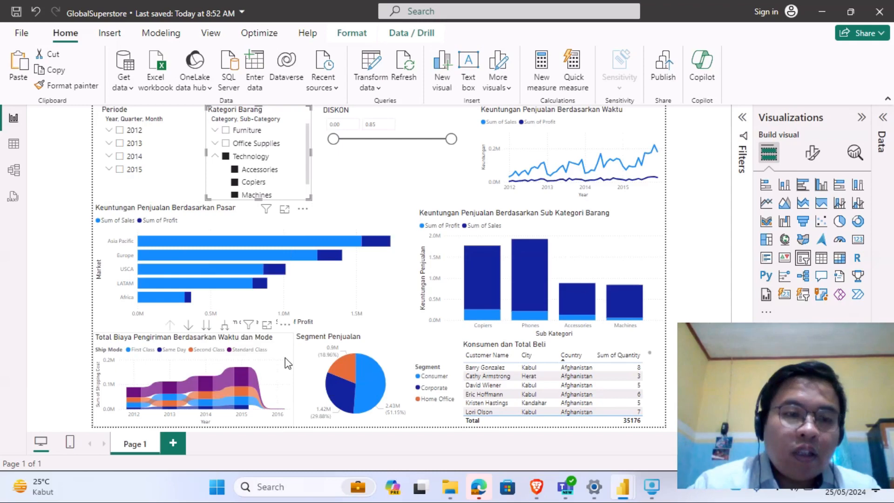
click(285, 359)
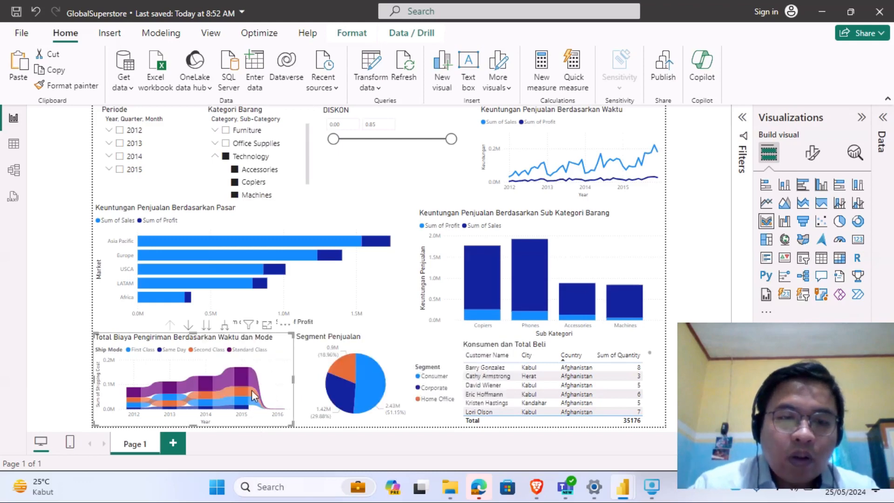
click(120, 159)
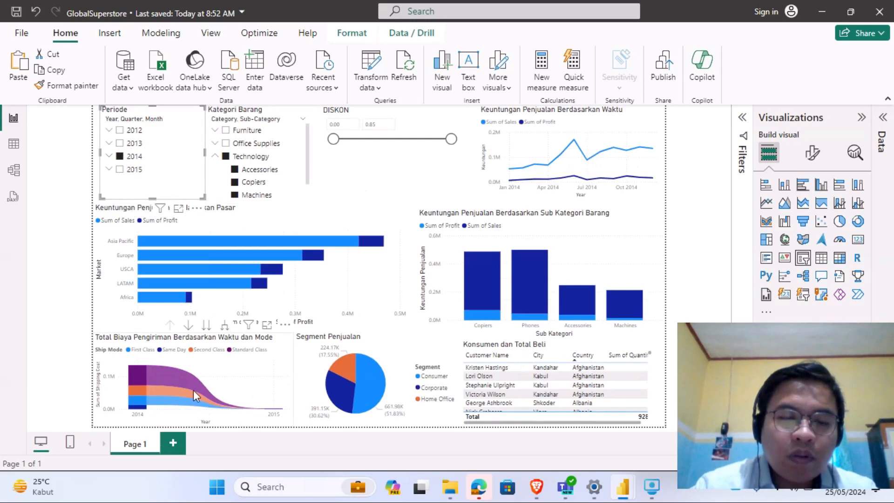
click(120, 142)
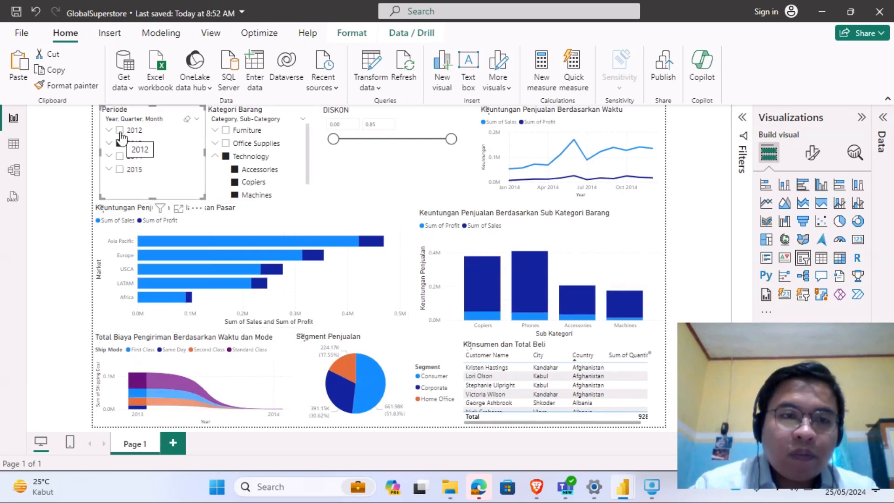
click(120, 132)
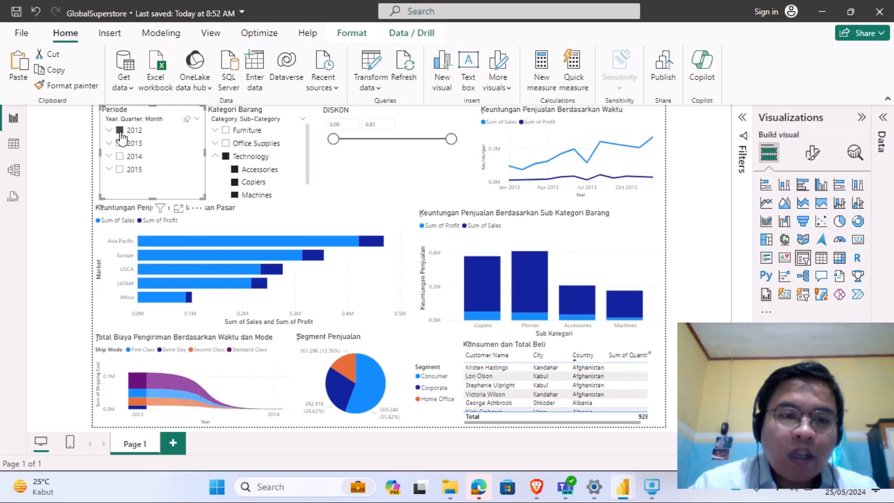
click(119, 169)
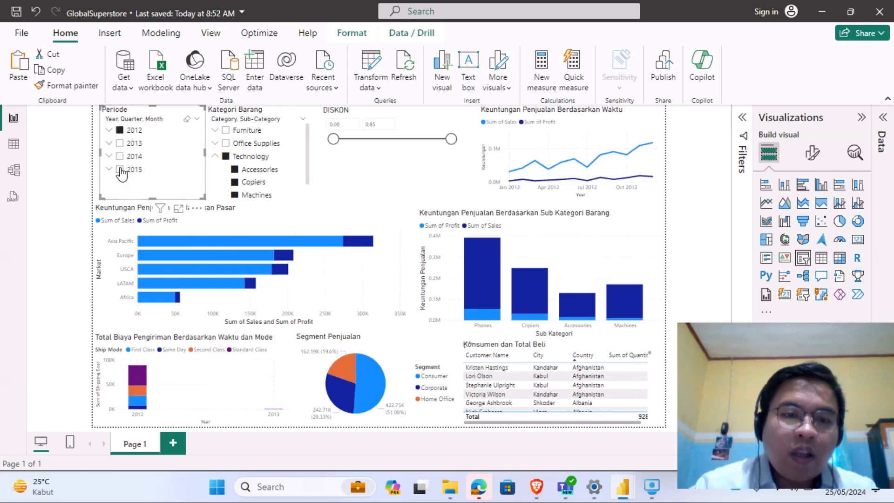
click(121, 131)
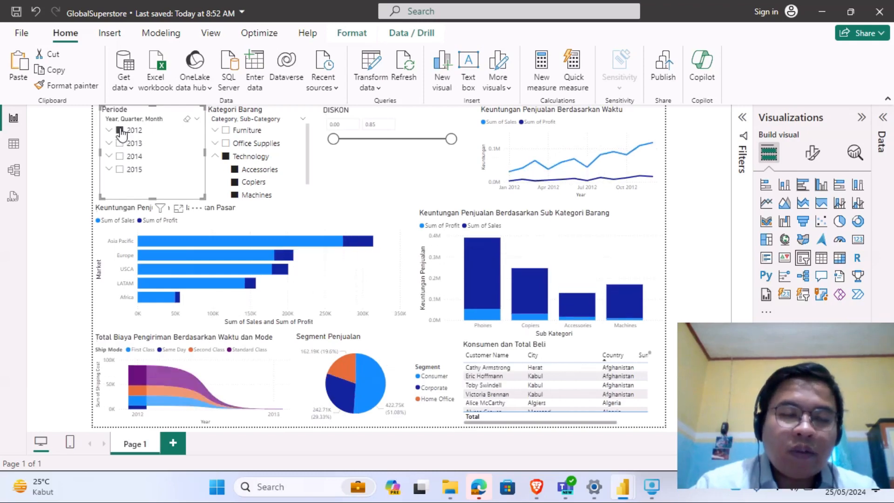
click(121, 130)
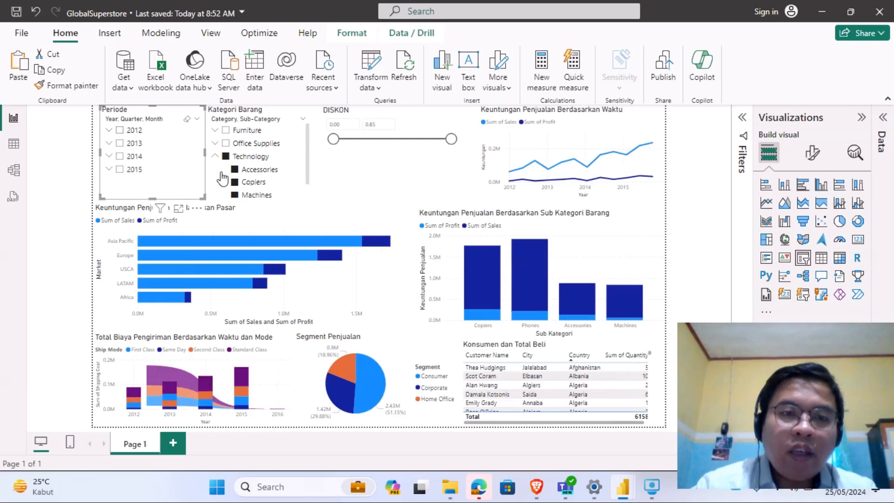
click(230, 159)
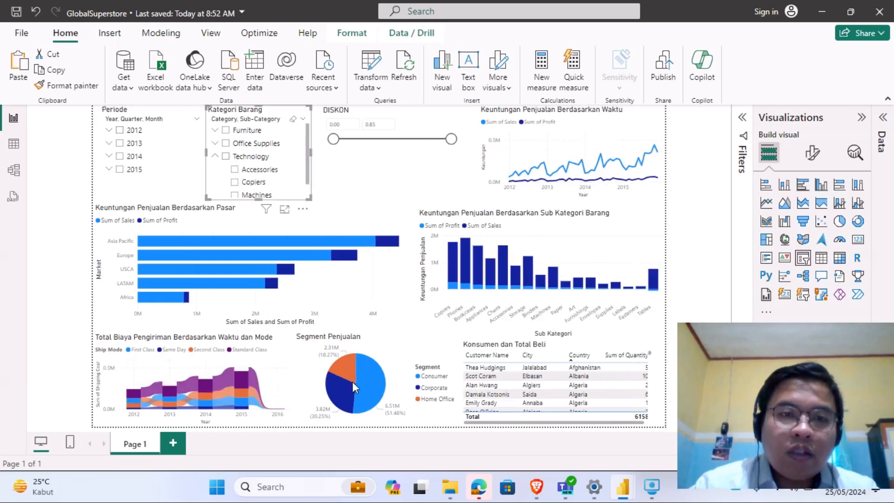
- Compare the Segment Penjualan pie chart for the Furniture, Office Supplies and Technology categories in turn
mouse_move(352, 382)
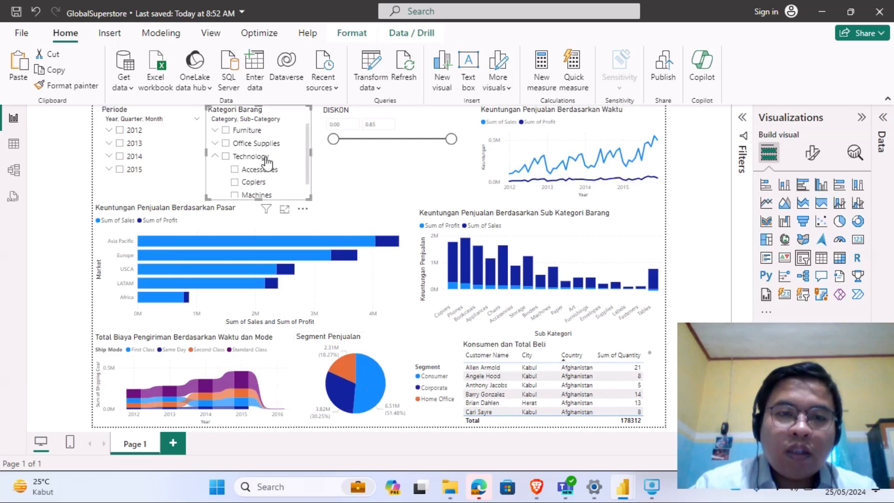
click(226, 131)
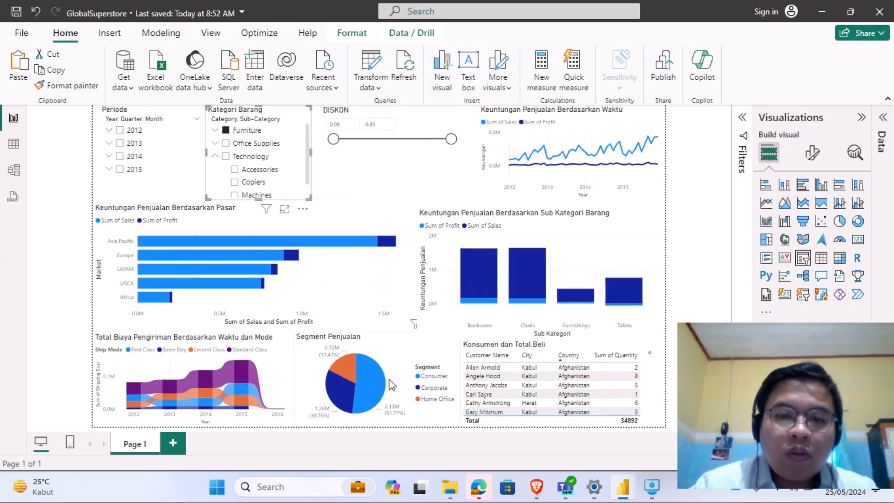
click(226, 144)
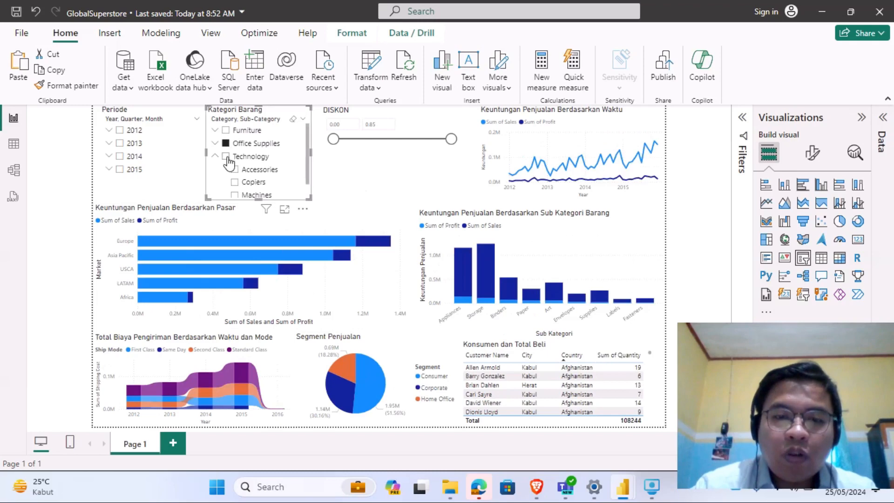
click(226, 157)
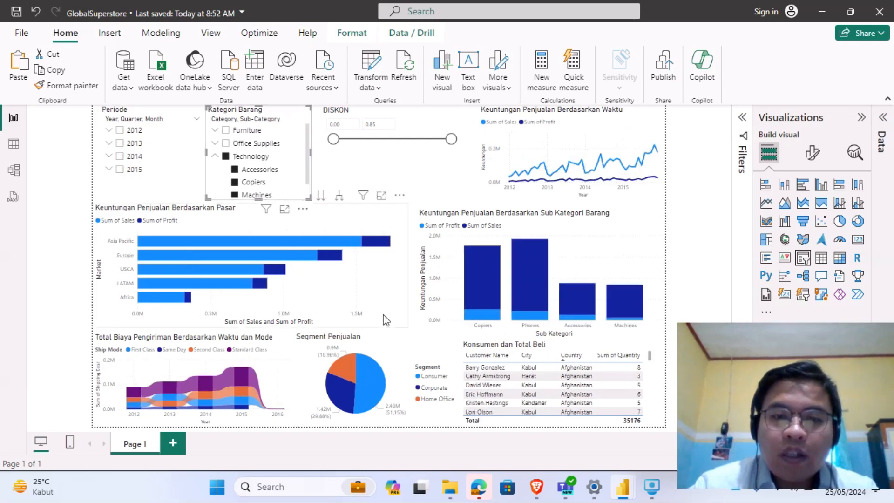